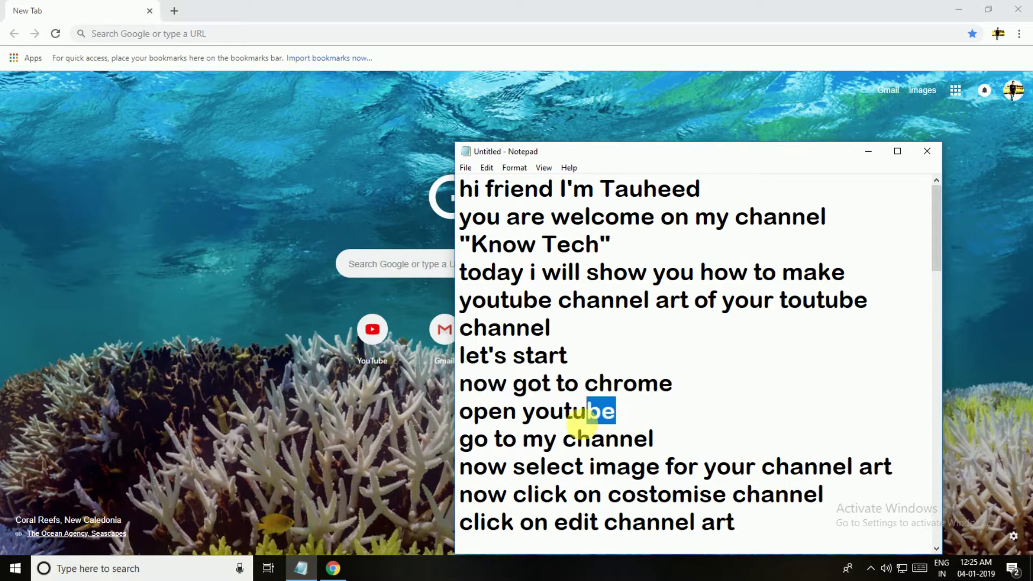
Step: Go to YouTube and open your own channel page, highlighting the "open youtube" and "go to my channel" lines in the Notepad notes
click(453, 430)
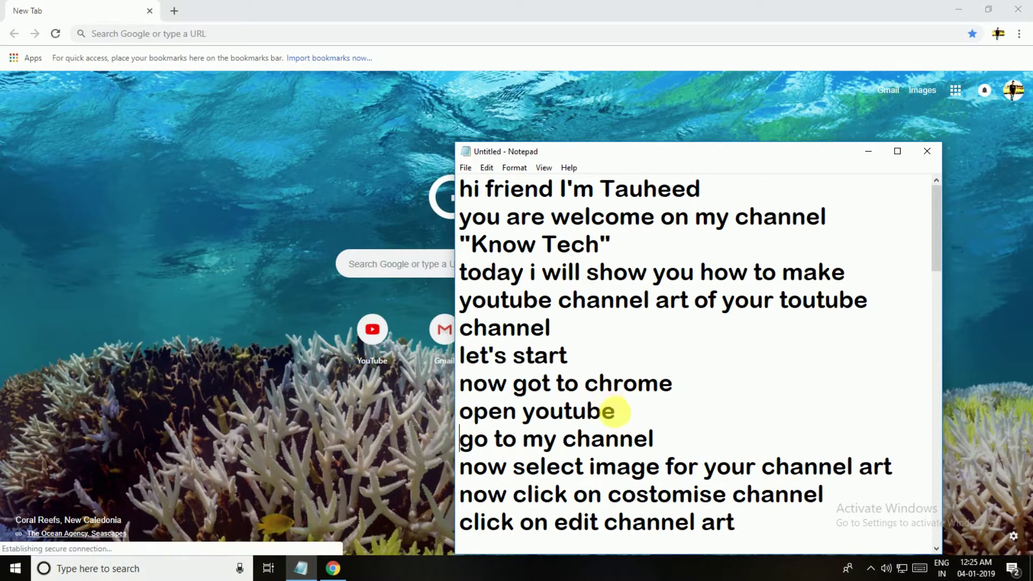
click(371, 329)
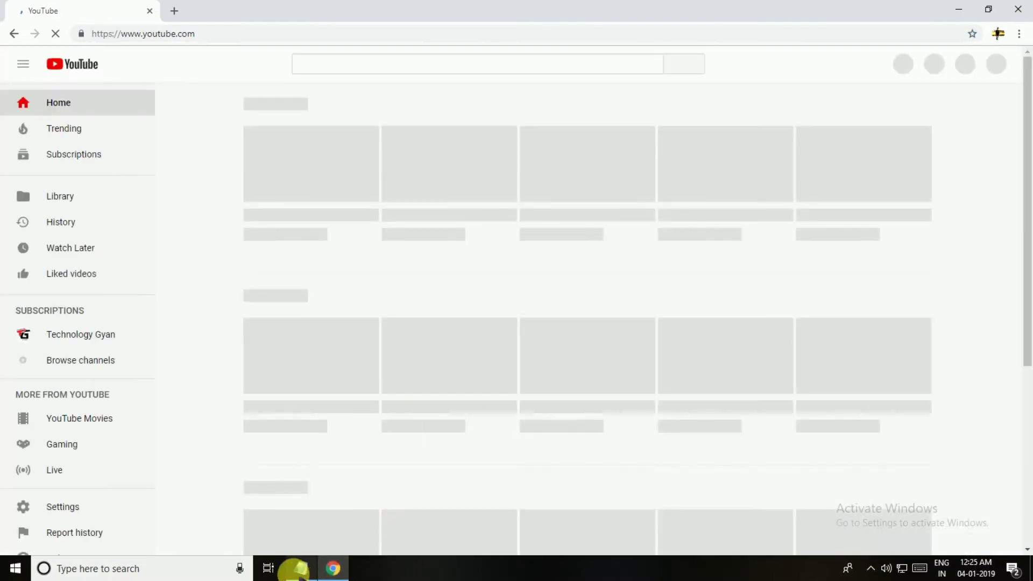
click(295, 568)
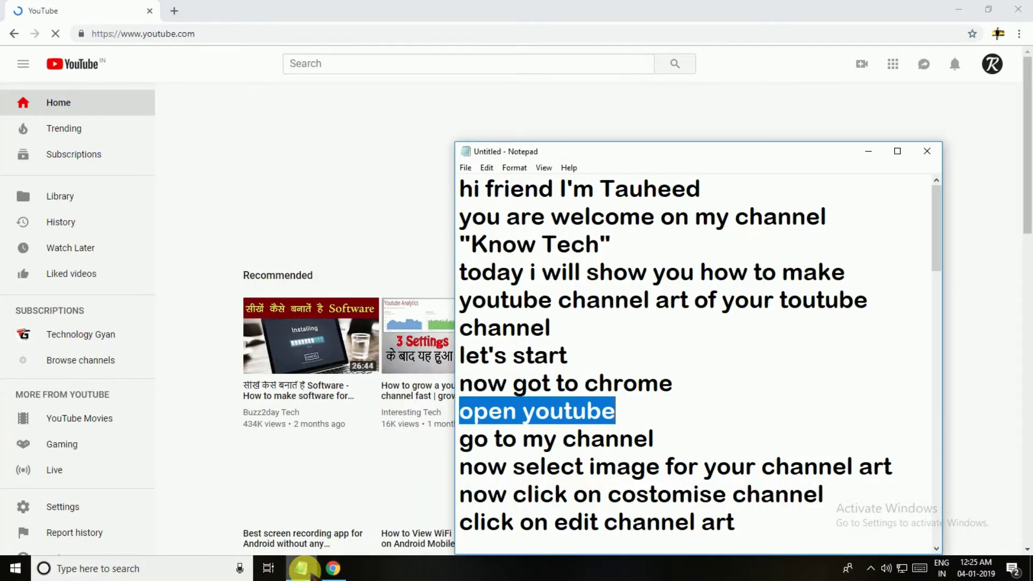
drag(655, 440, 459, 440)
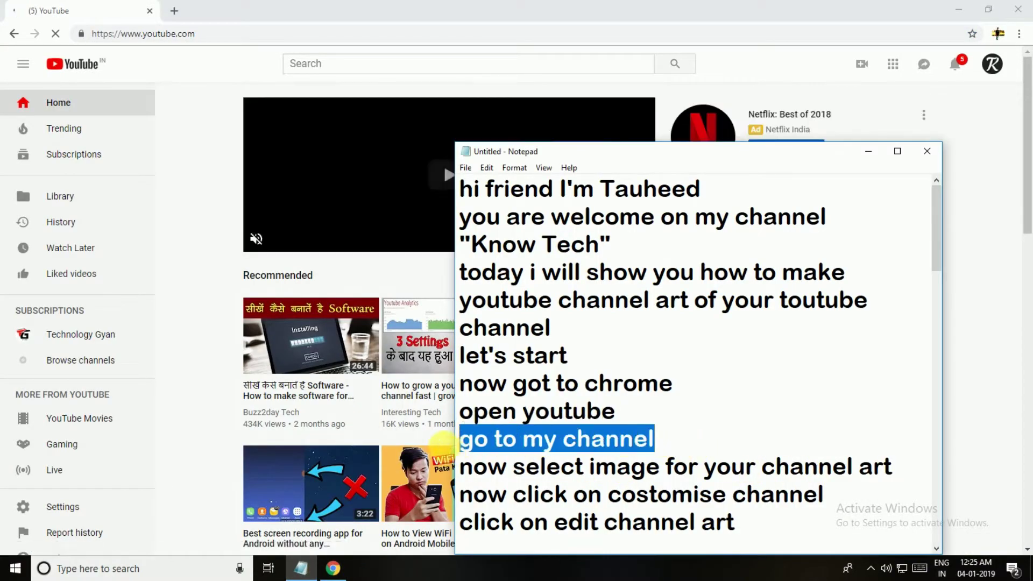
click(868, 152)
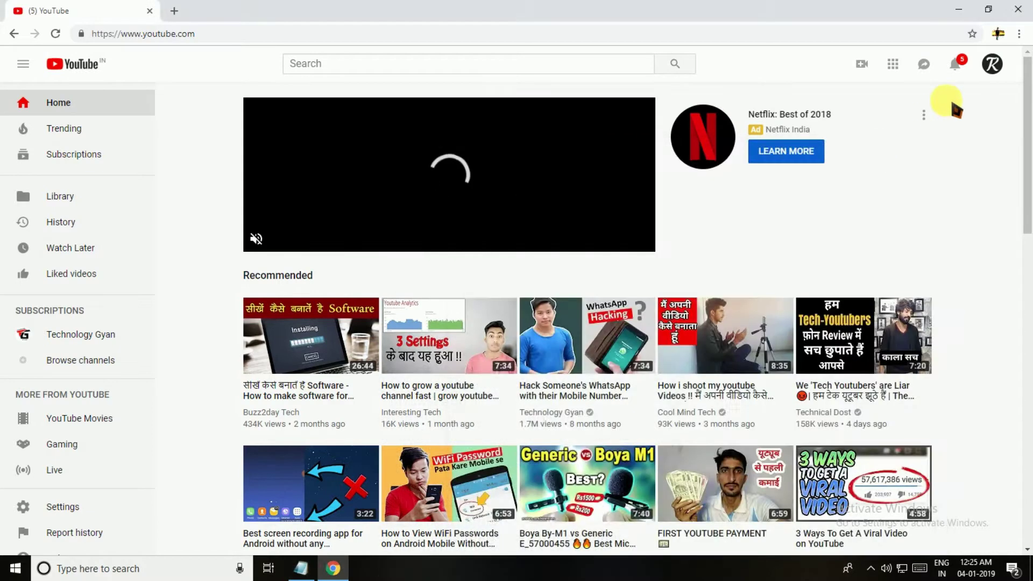
click(992, 63)
click(908, 144)
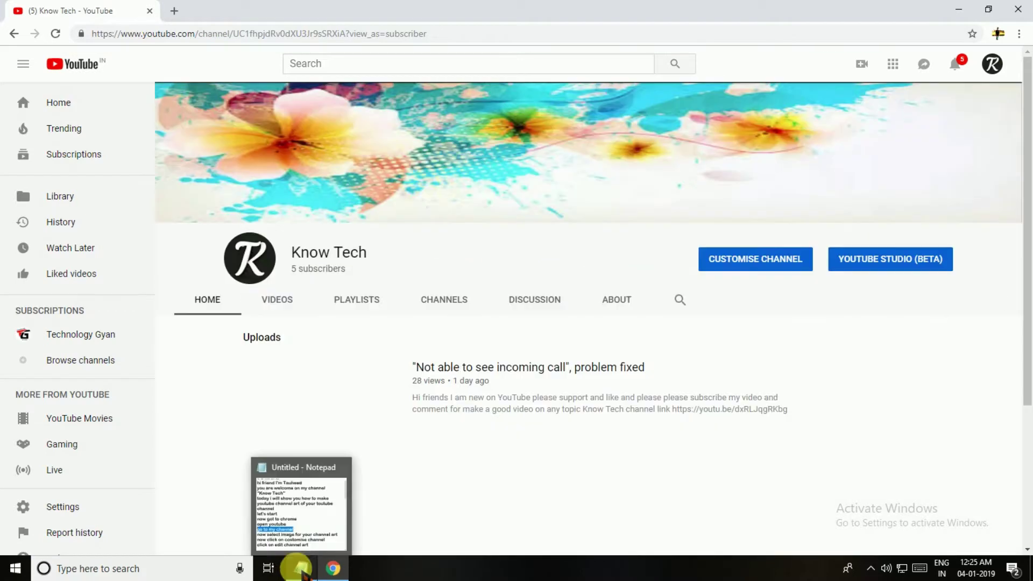
Step: Highlight the line "now select image for your channel art" in the Notepad notes and open the channel's customisation view on YouTube
click(300, 570)
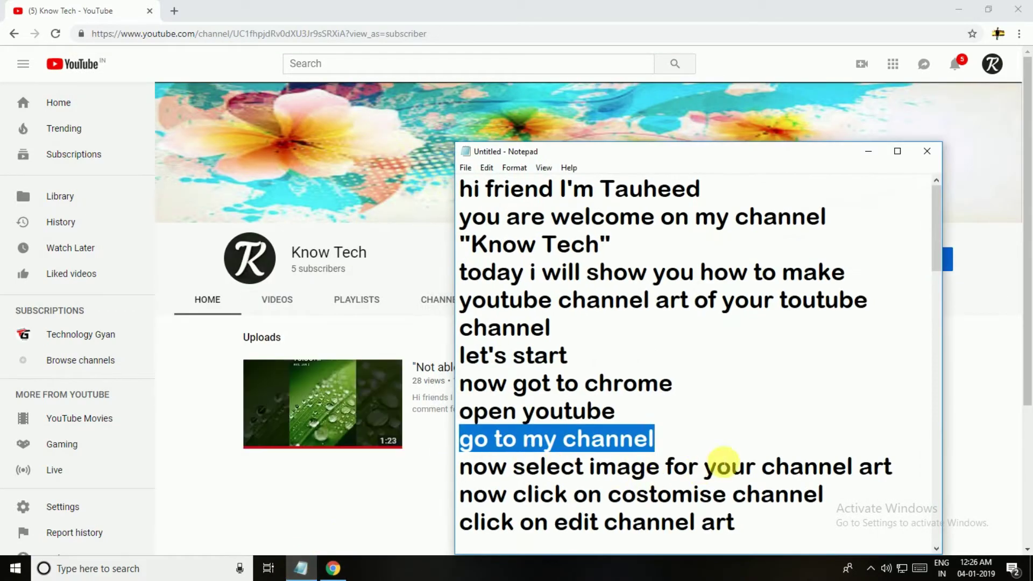
drag(938, 261, 948, 308)
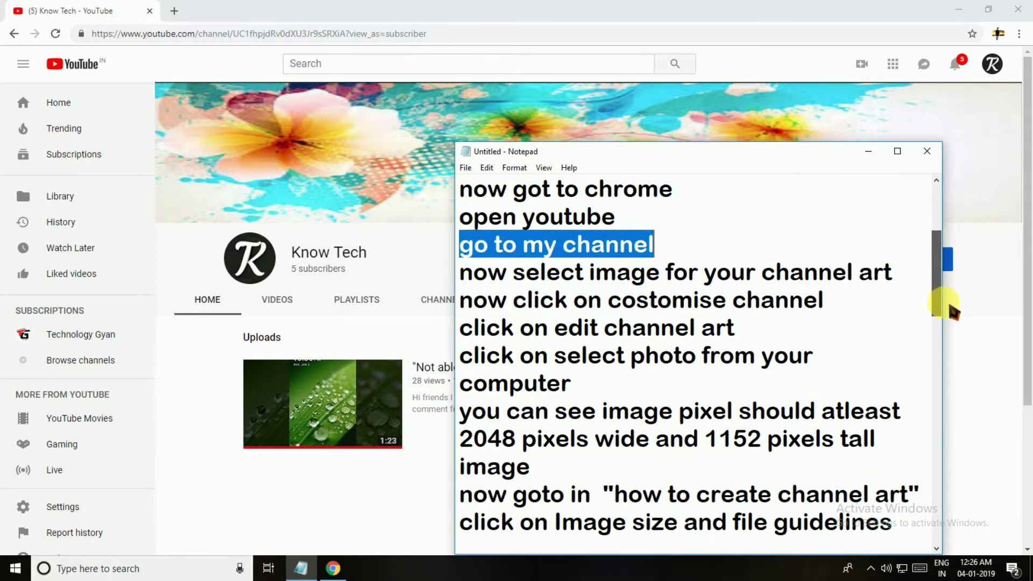
drag(904, 281, 726, 297)
drag(910, 282, 483, 285)
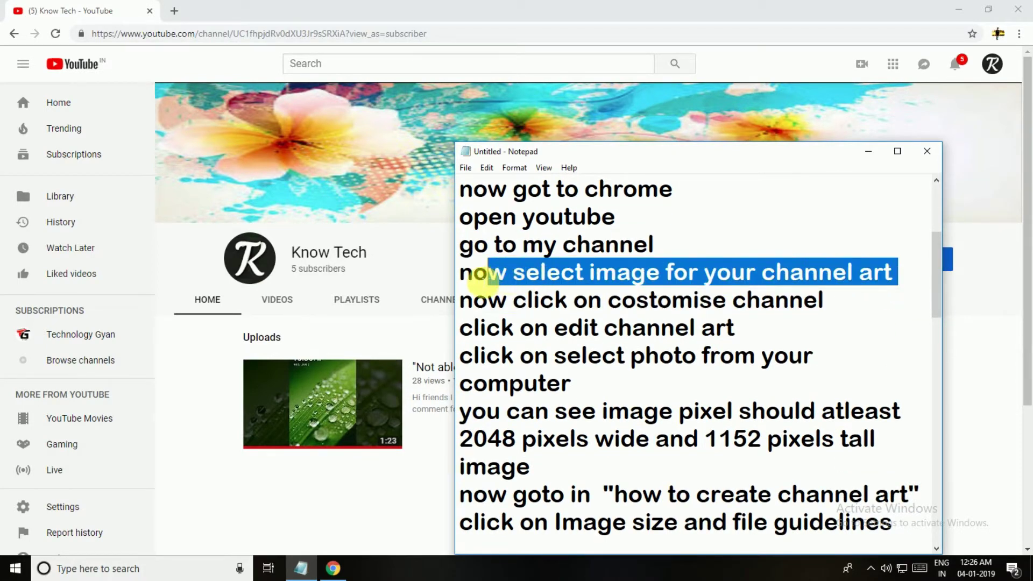
click(868, 153)
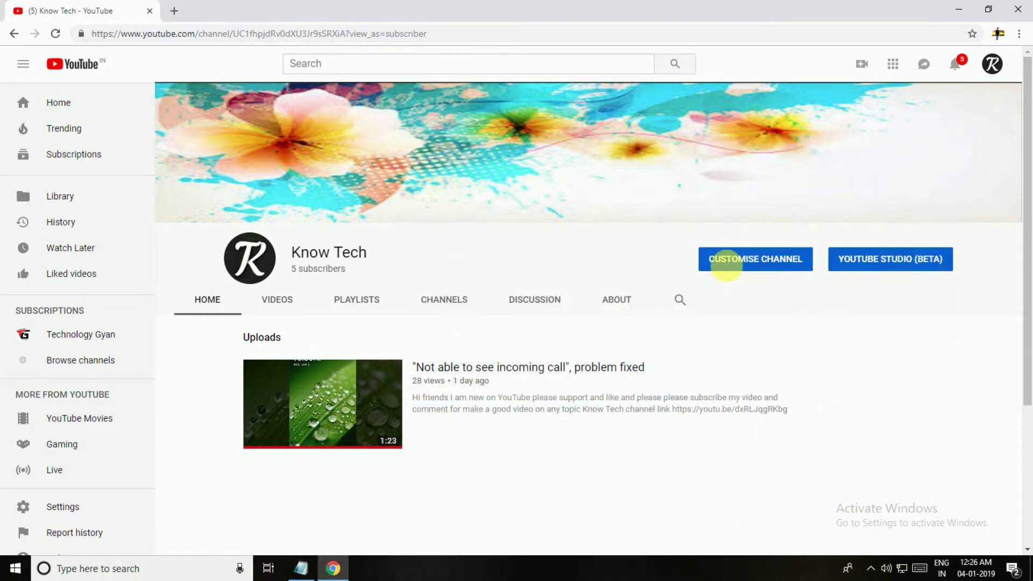
click(739, 261)
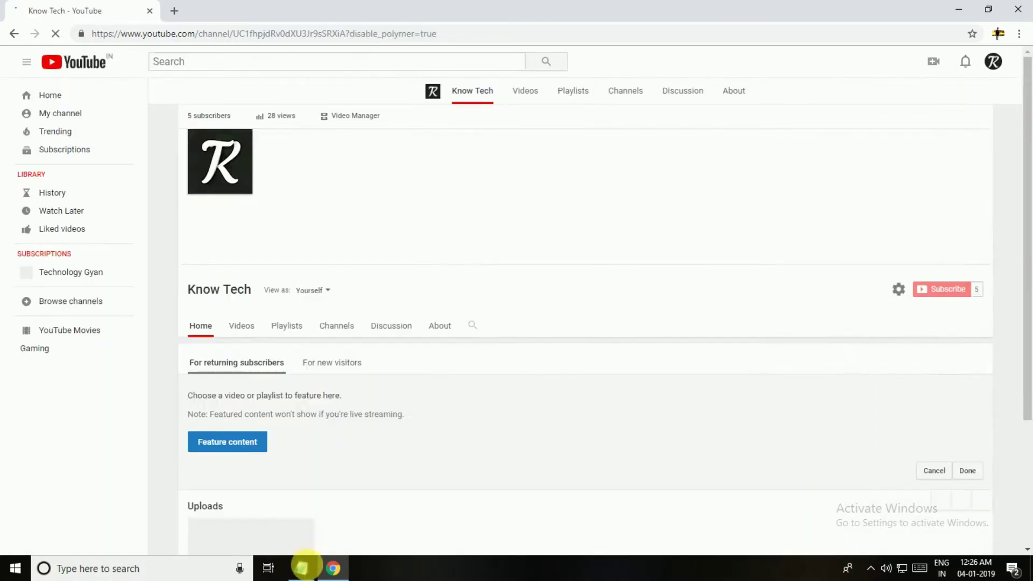
Step: Highlight the "costomise channel" and "edit channel art" lines in the Notepad notes and open the Channel art upload dialog on YouTube
click(309, 574)
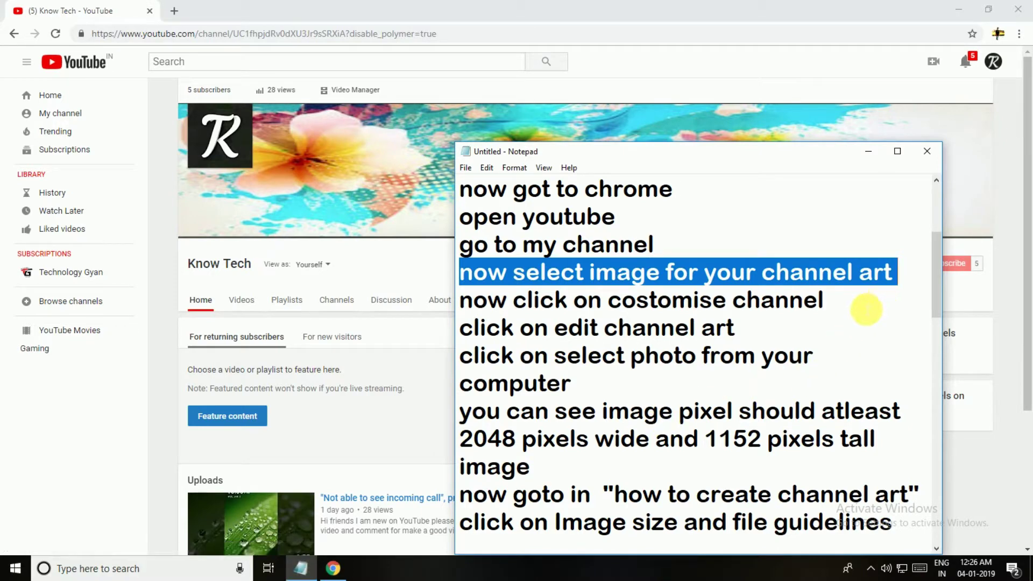
drag(460, 327, 535, 355)
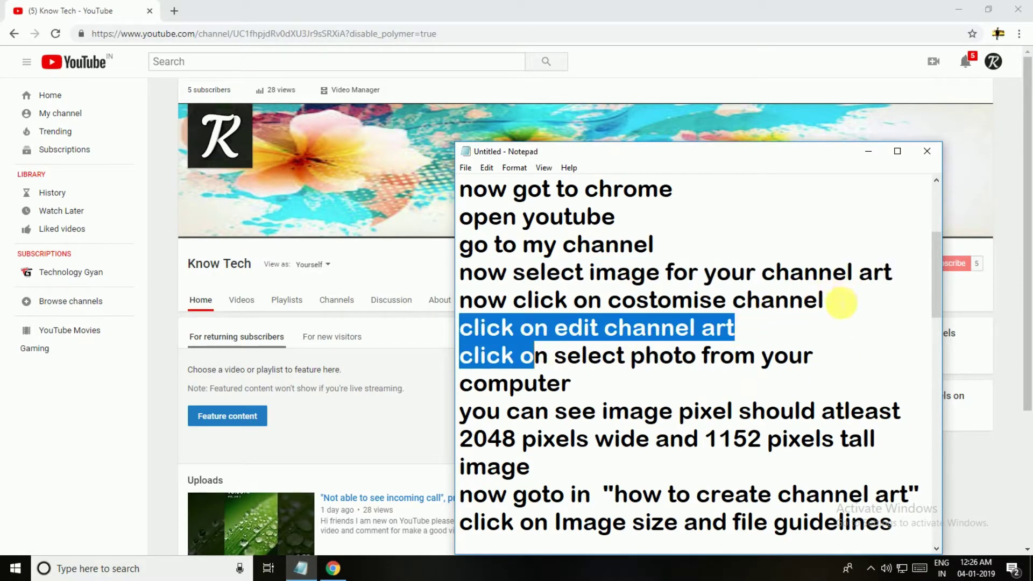
drag(840, 302, 468, 309)
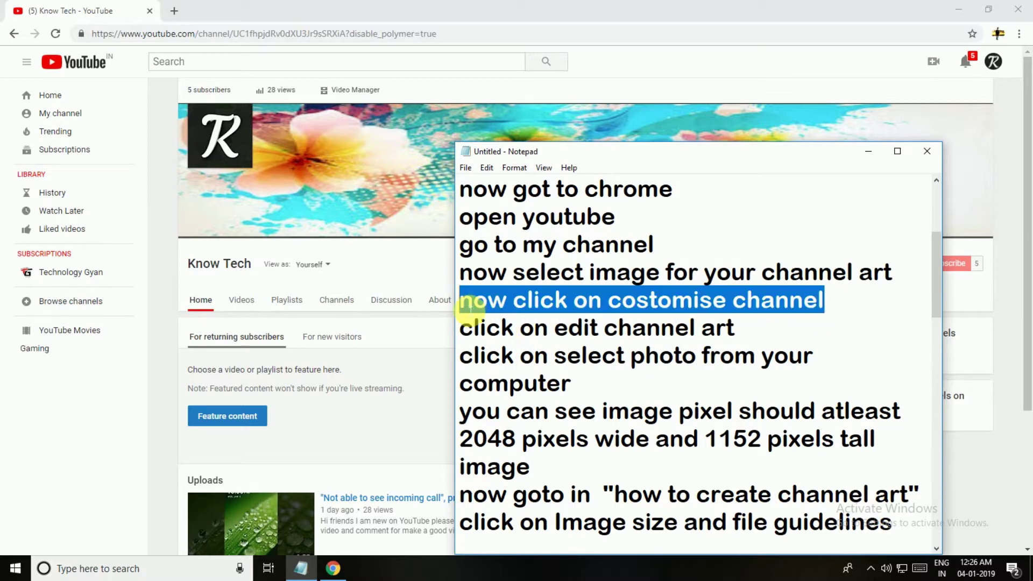
drag(765, 333, 473, 336)
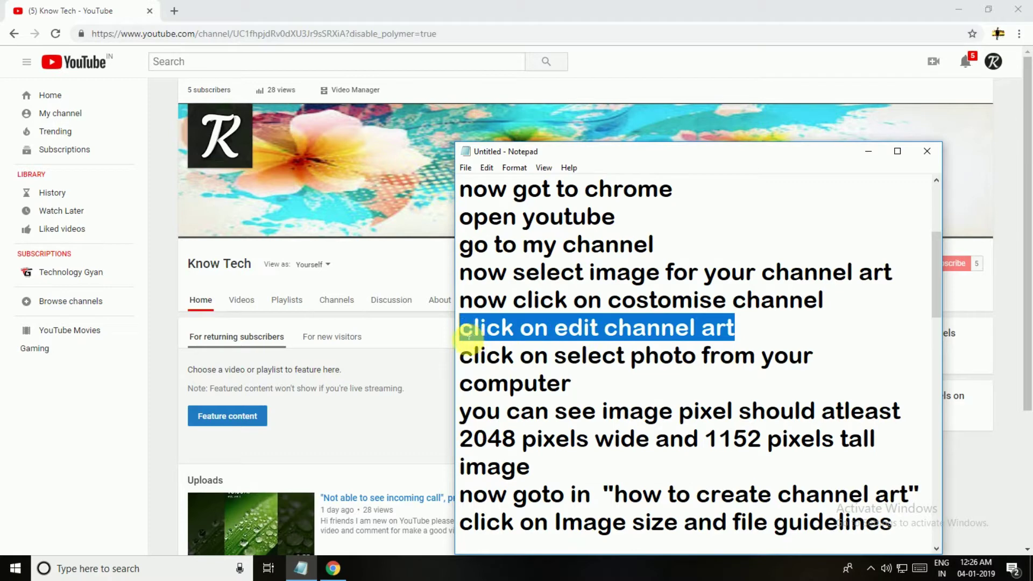
click(872, 152)
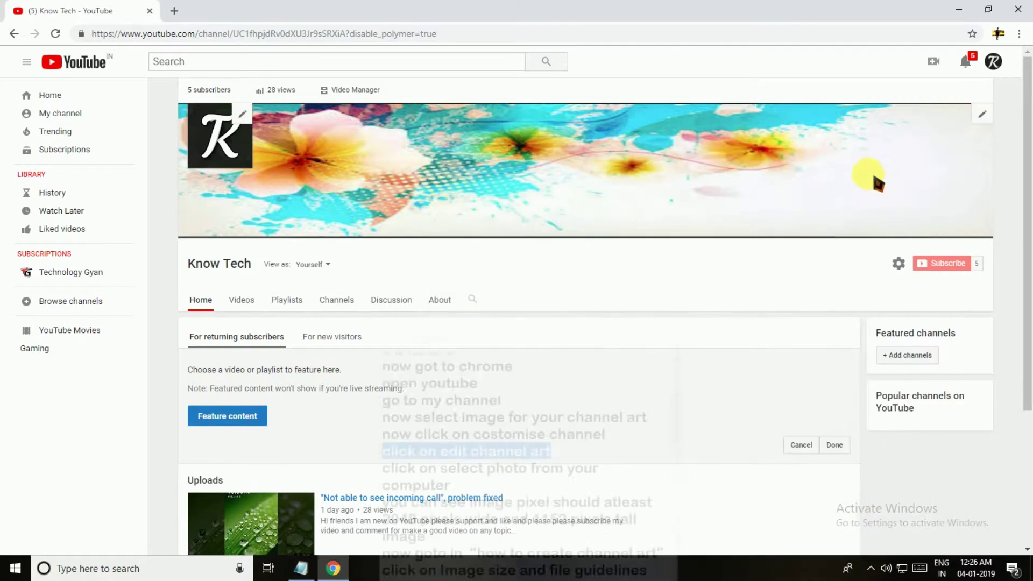
click(990, 119)
click(953, 154)
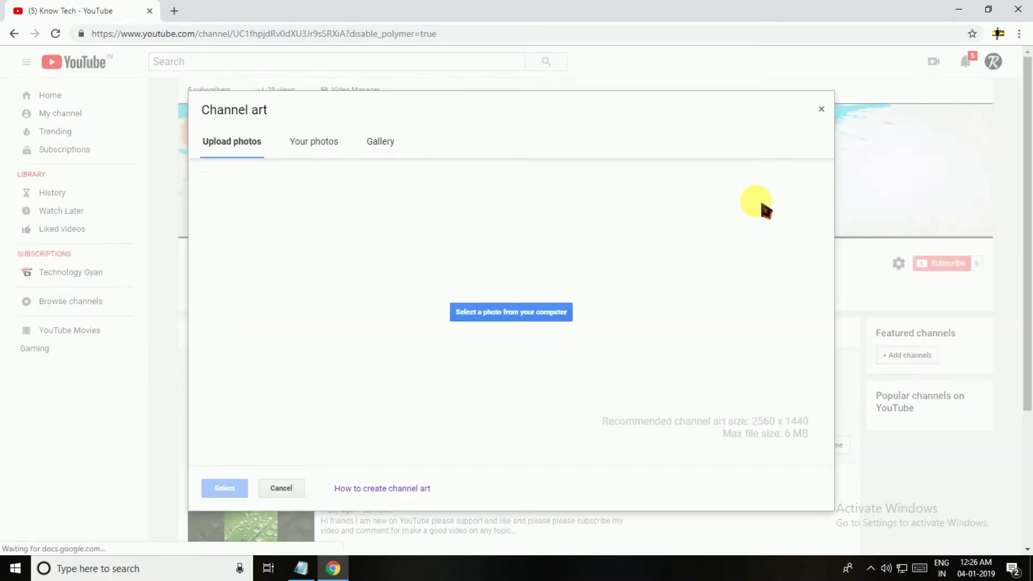
Step: Highlight the "select photo from your computer" note in Notepad and try to upload the image art (2) from Documents as channel art
click(301, 568)
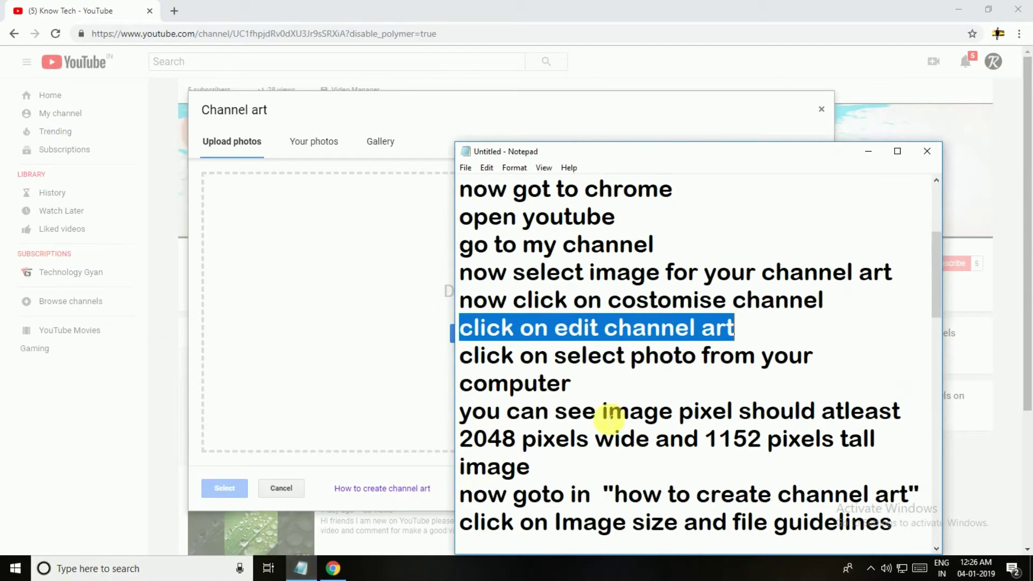
drag(826, 355, 502, 357)
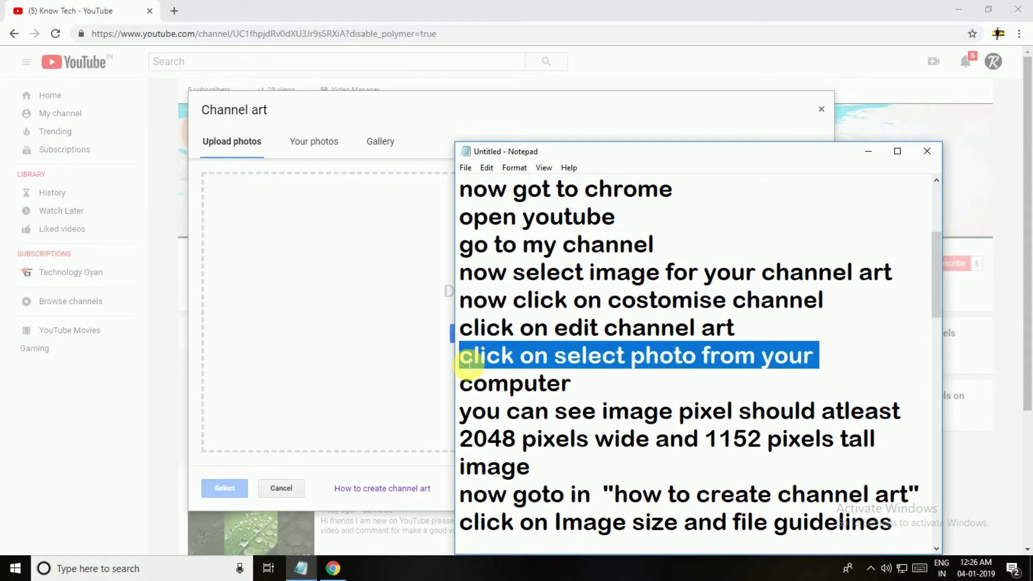
drag(468, 359, 460, 358)
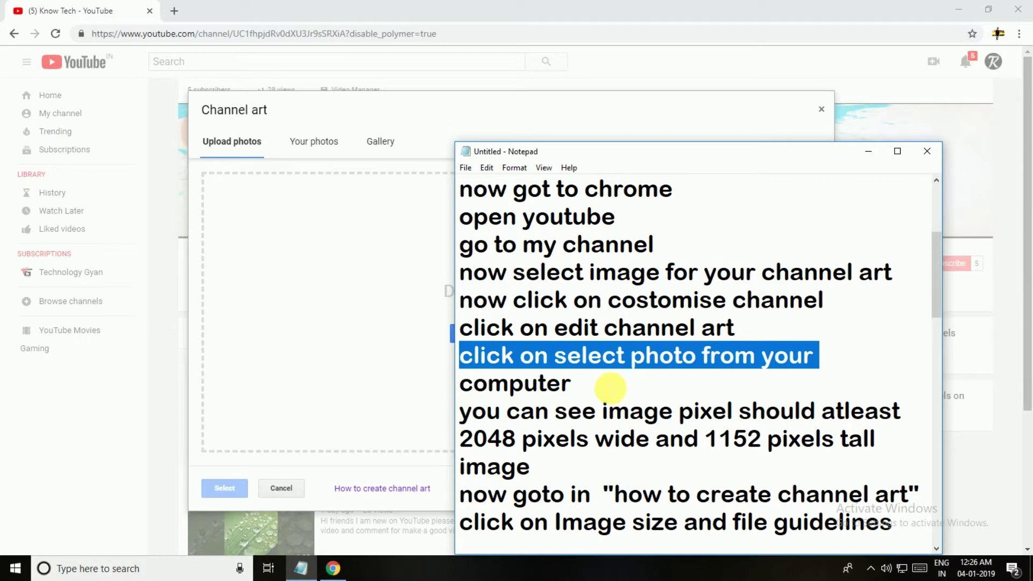
drag(610, 386, 460, 383)
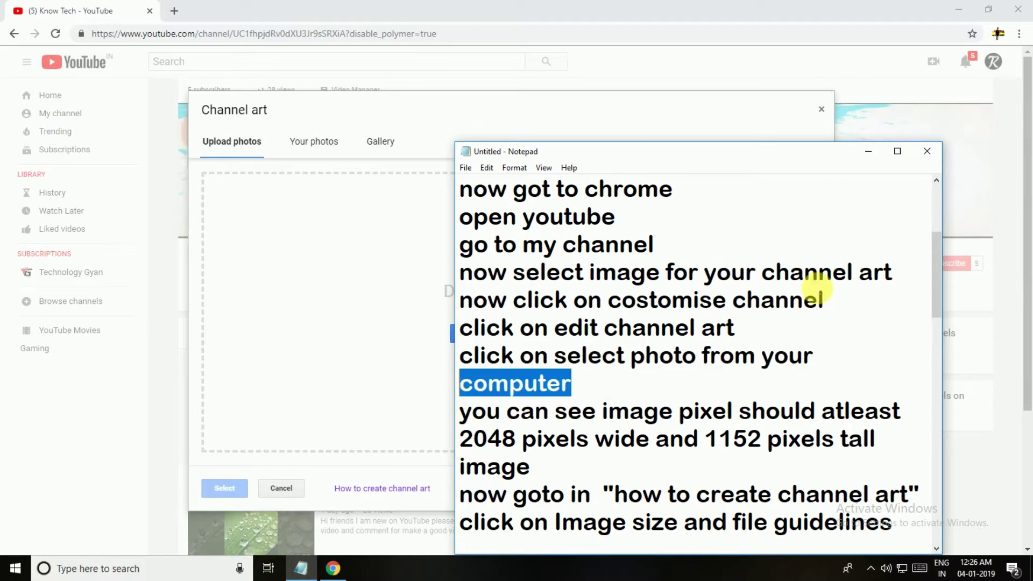
click(868, 153)
click(533, 332)
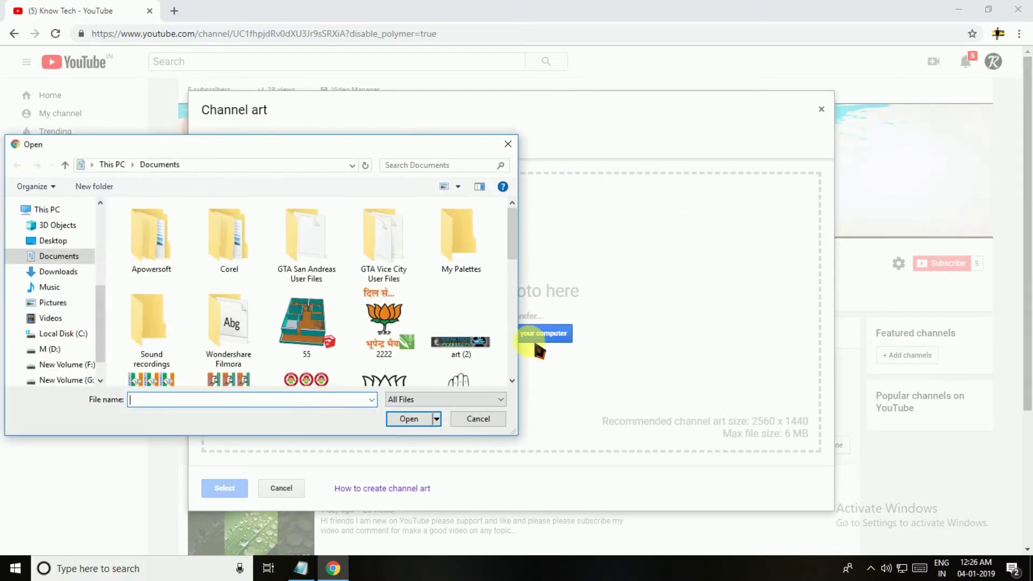
click(476, 339)
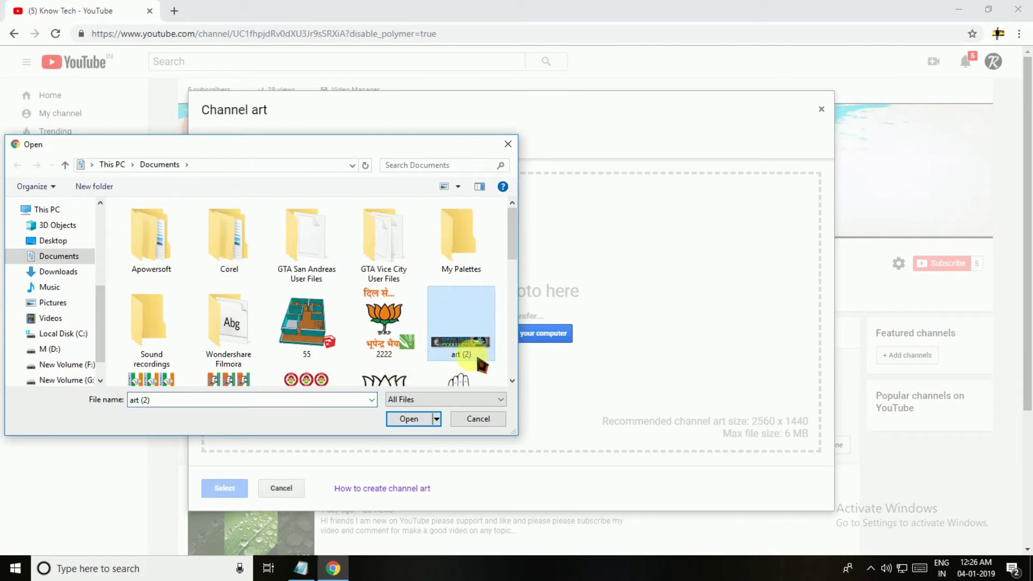
click(407, 419)
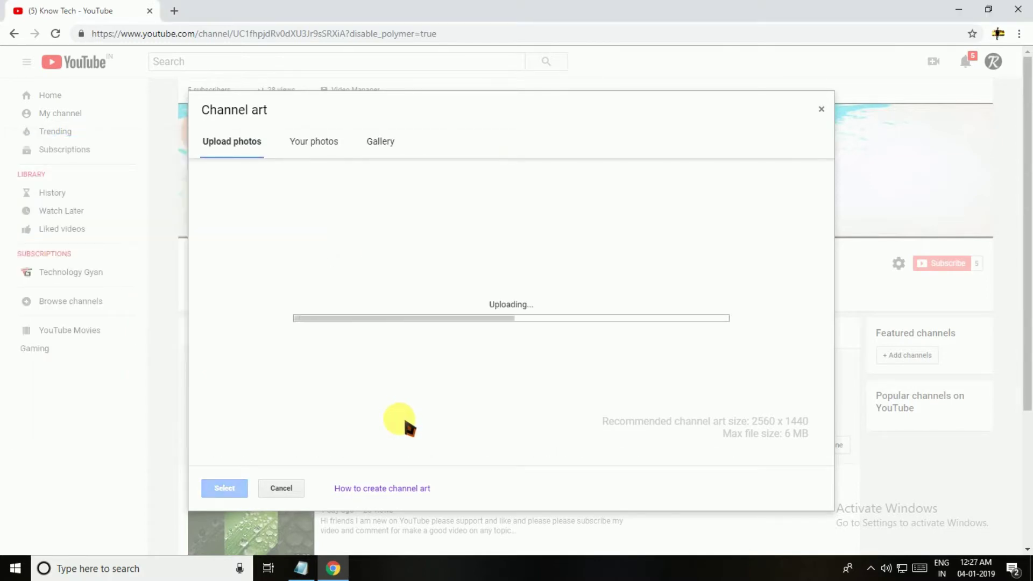
Step: Highlight the Notepad lines about the 2048 by 1152 pixel minimum and "how to create channel art", and open that help article from the dialog
mouse_move(304, 569)
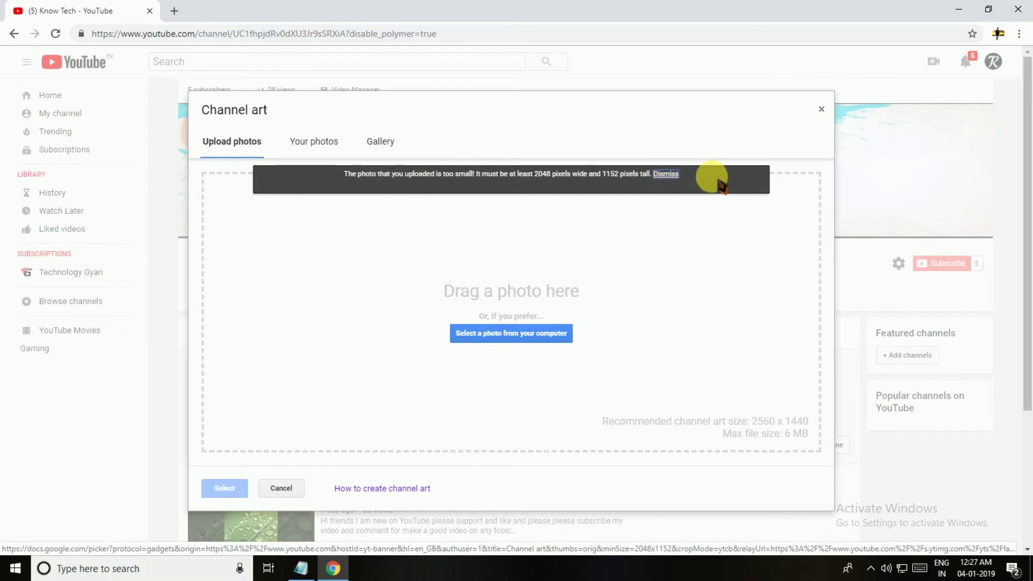
click(302, 572)
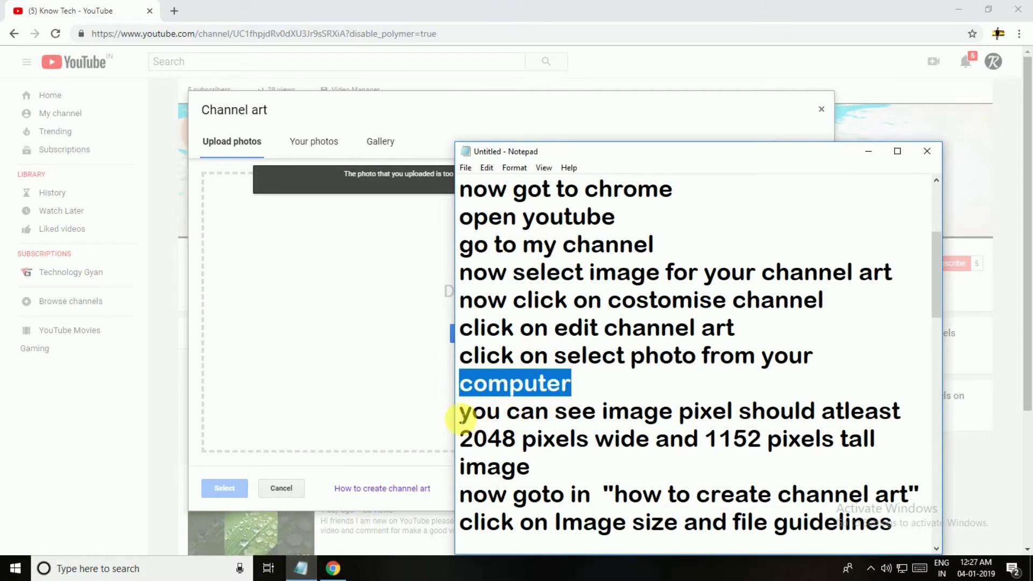
drag(460, 417, 906, 458)
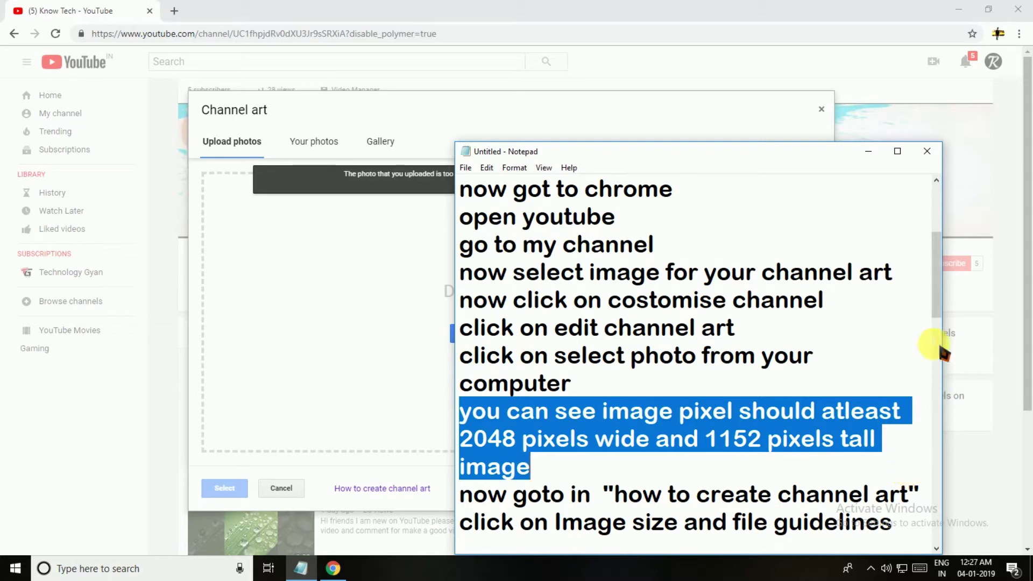
drag(943, 318, 940, 340)
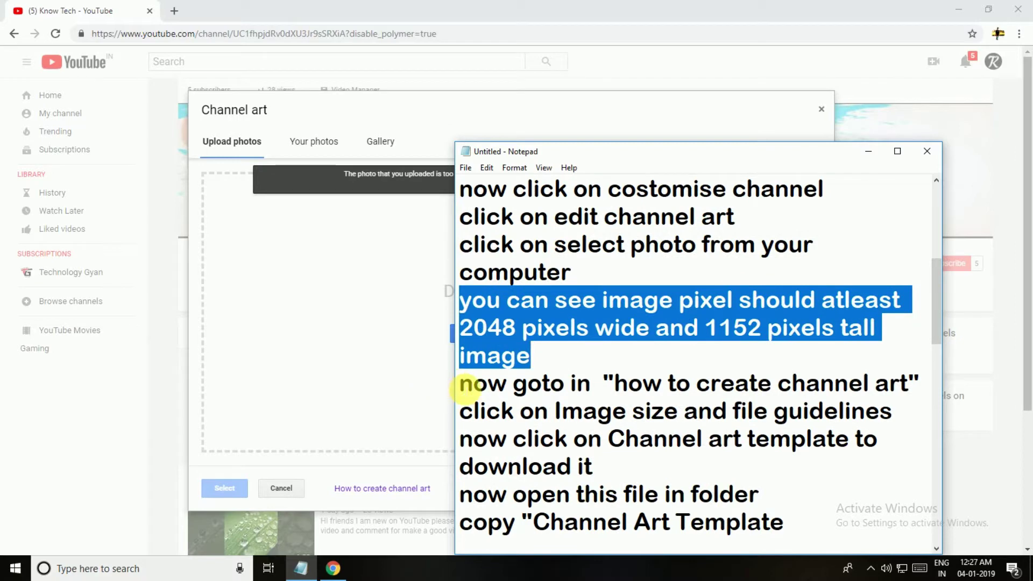
drag(461, 385, 886, 394)
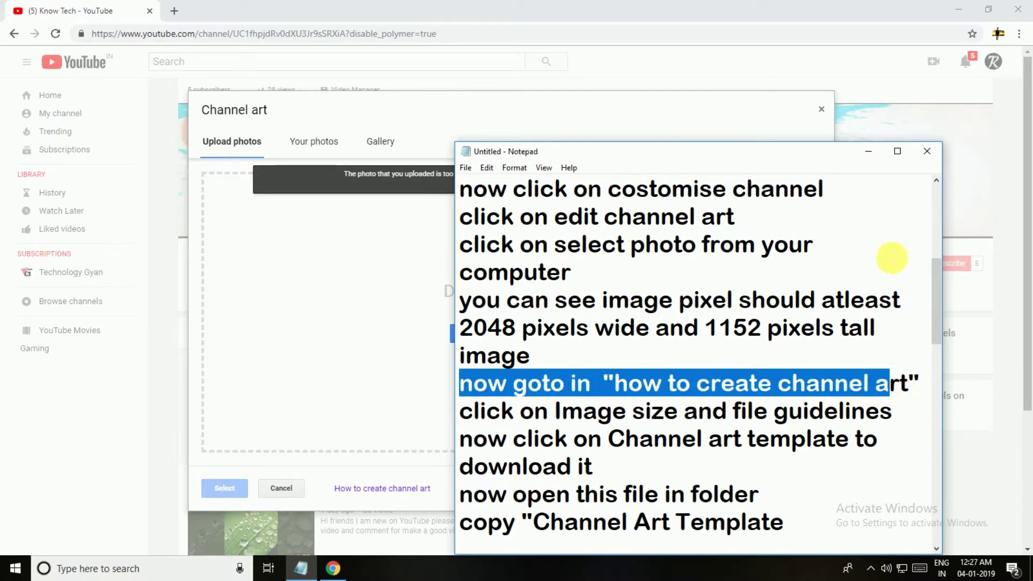
click(868, 152)
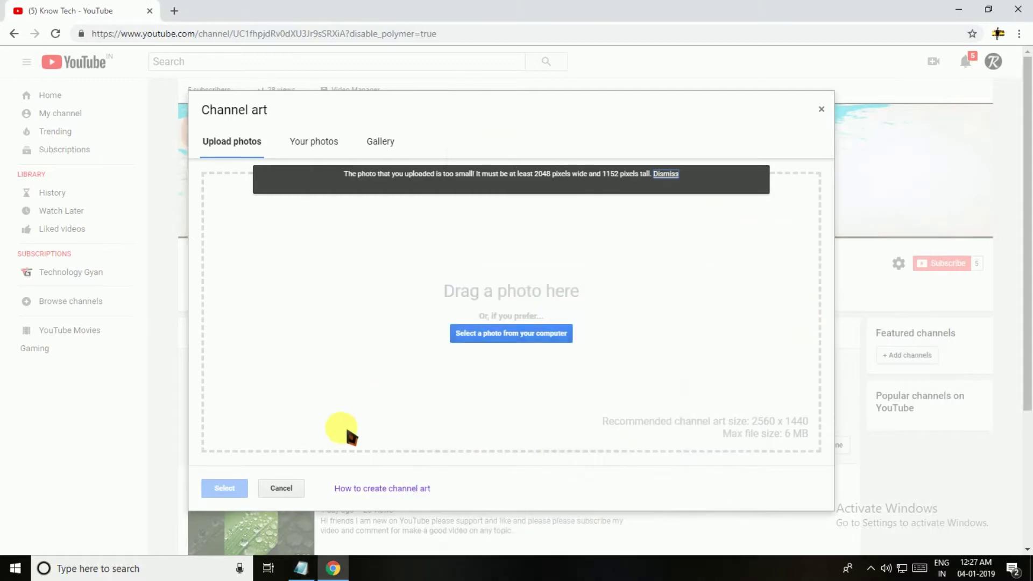
click(382, 488)
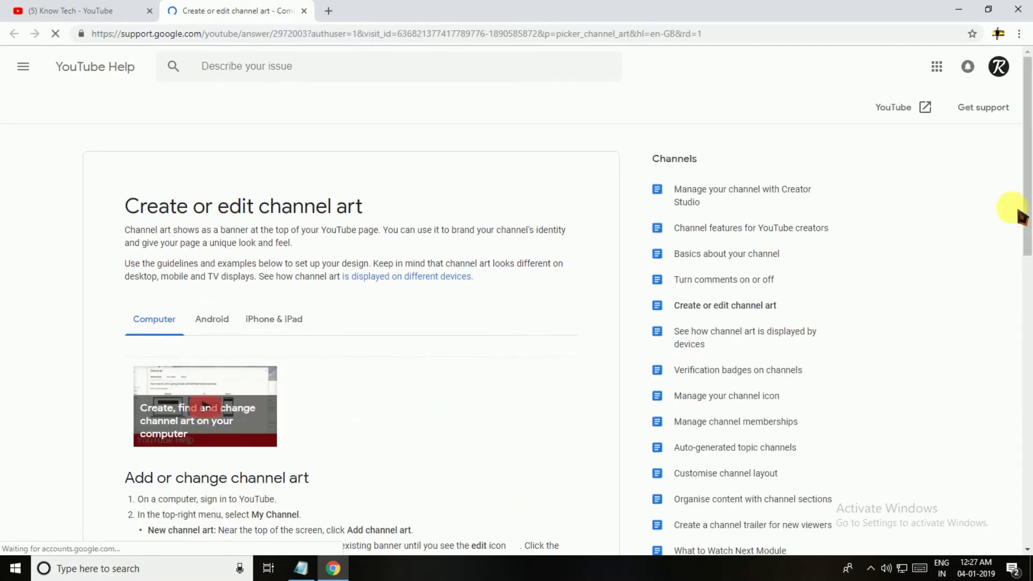
Step: Highlight the Notepad line "click on Image size and file guidelines" and expand that section in the YouTube Help article
scroll(1022, 221, down, 3)
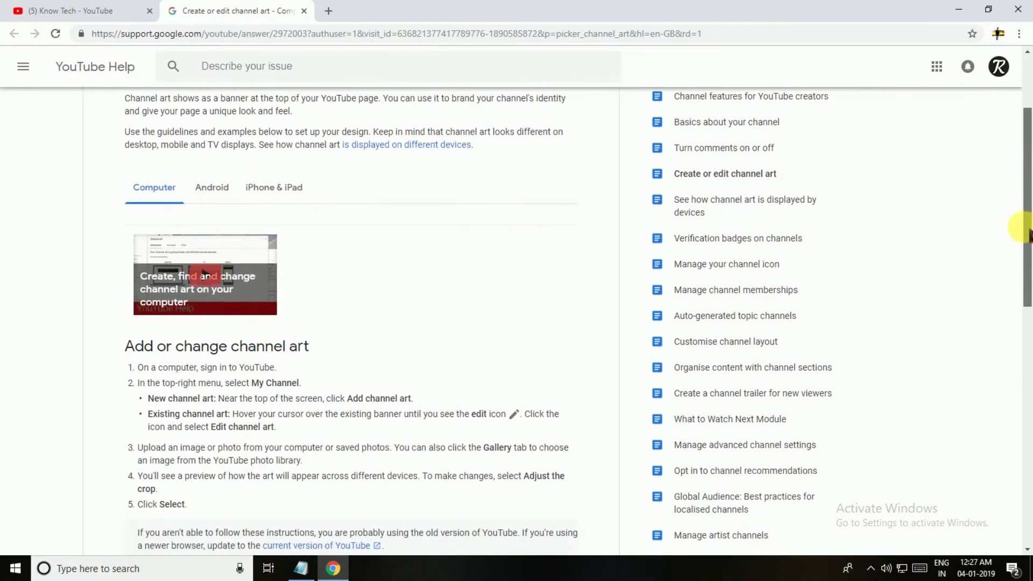
drag(1028, 231, 1026, 318)
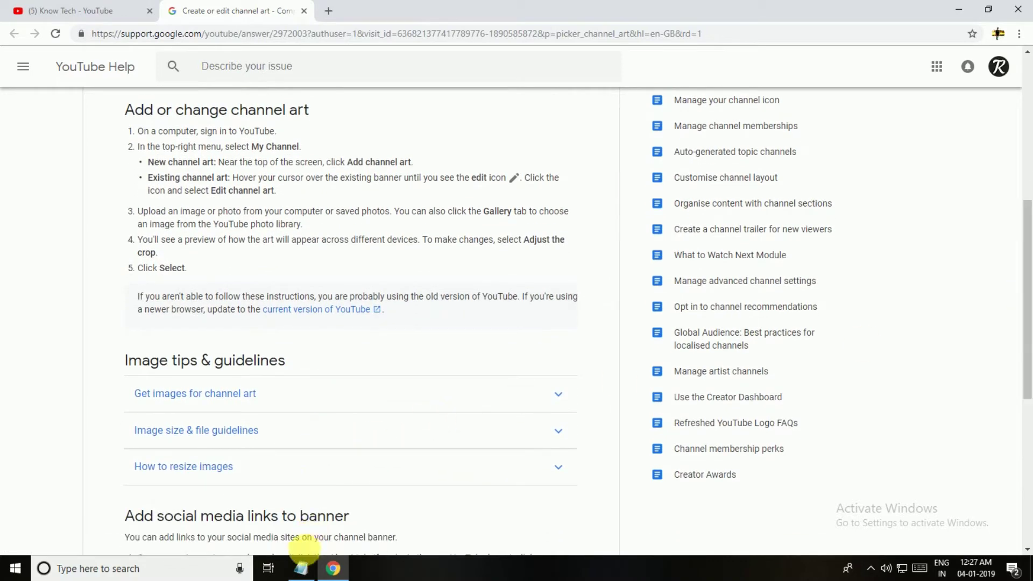
click(301, 568)
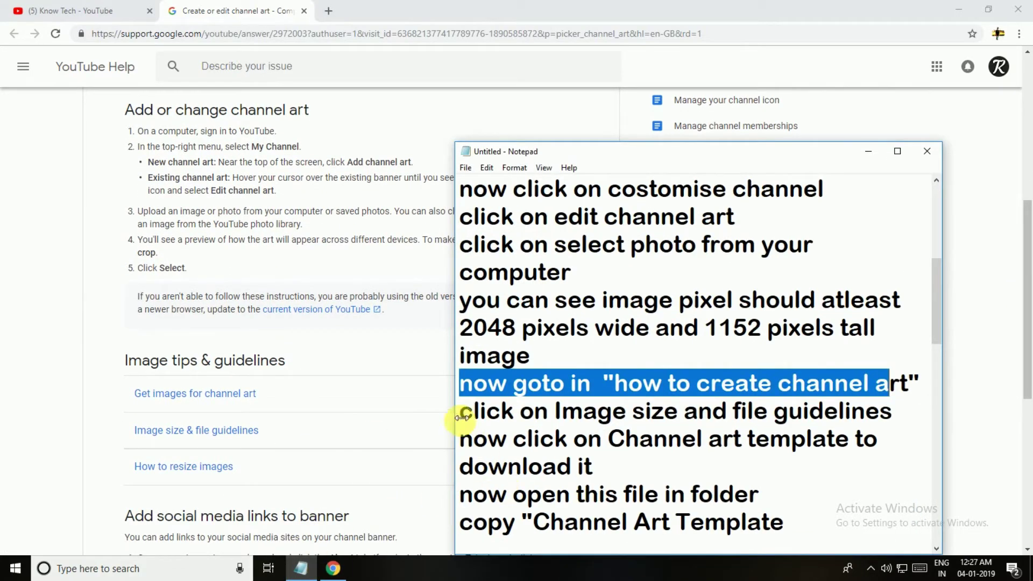
drag(465, 420, 897, 422)
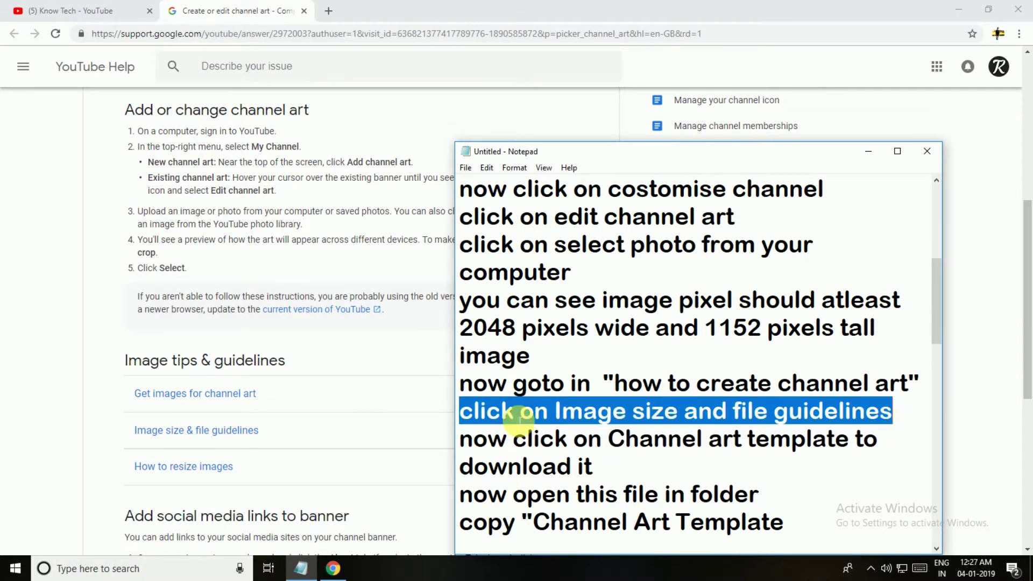
click(322, 432)
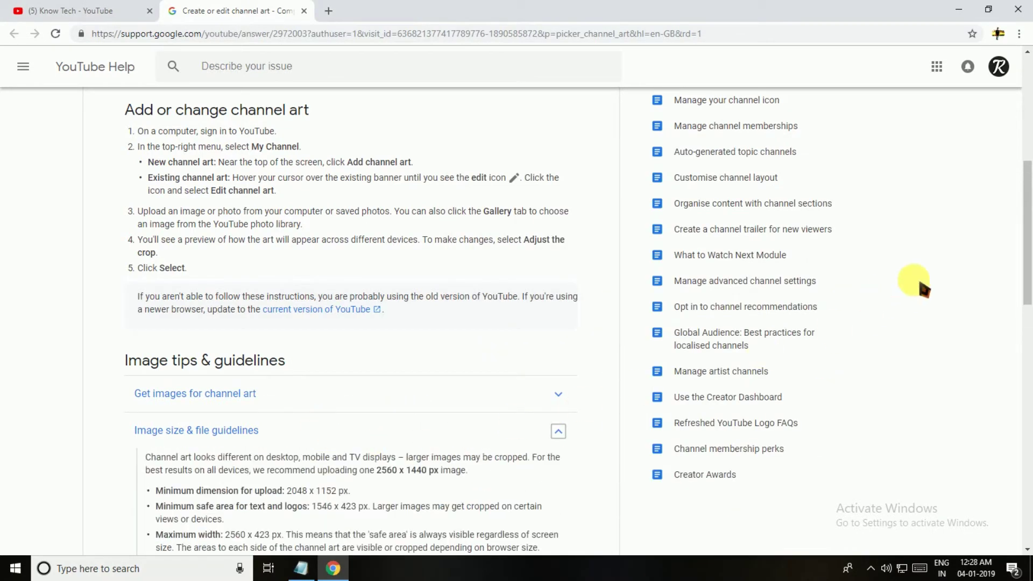
Step: Highlight the Notepad note about downloading the channel art template and download the Channel Art Templates from the image size guidelines
drag(1024, 255, 1024, 307)
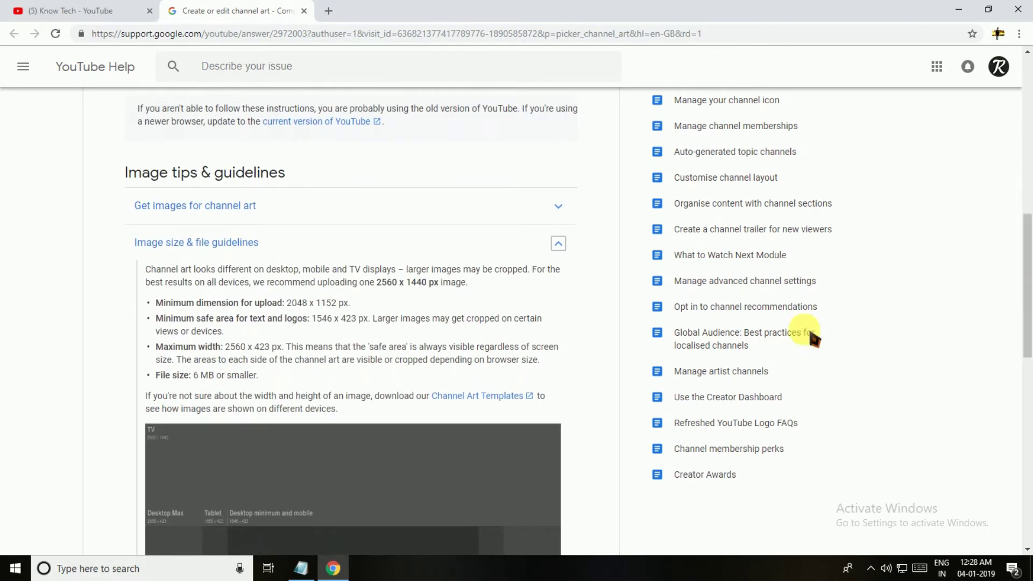
click(301, 567)
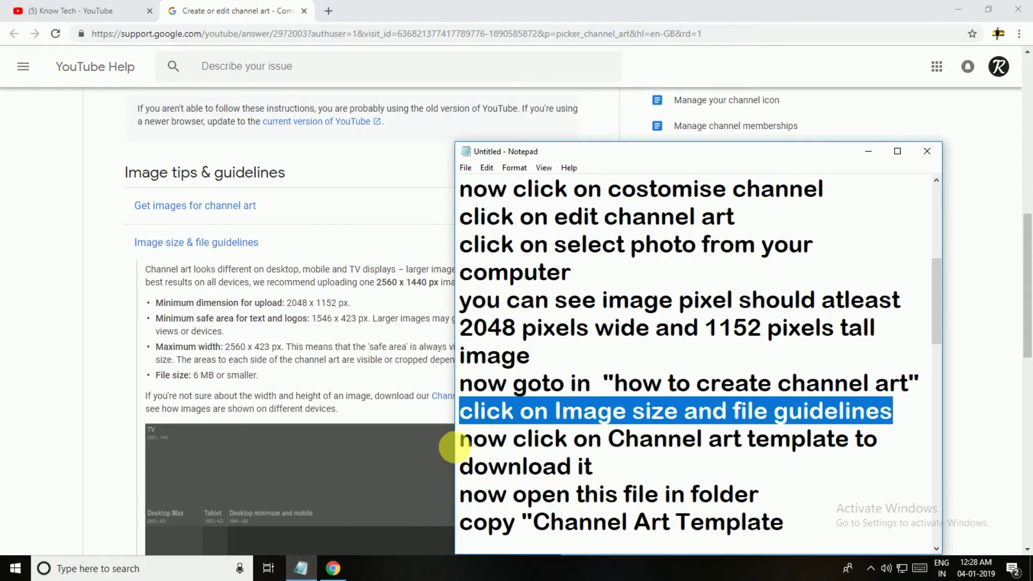
drag(460, 439, 748, 472)
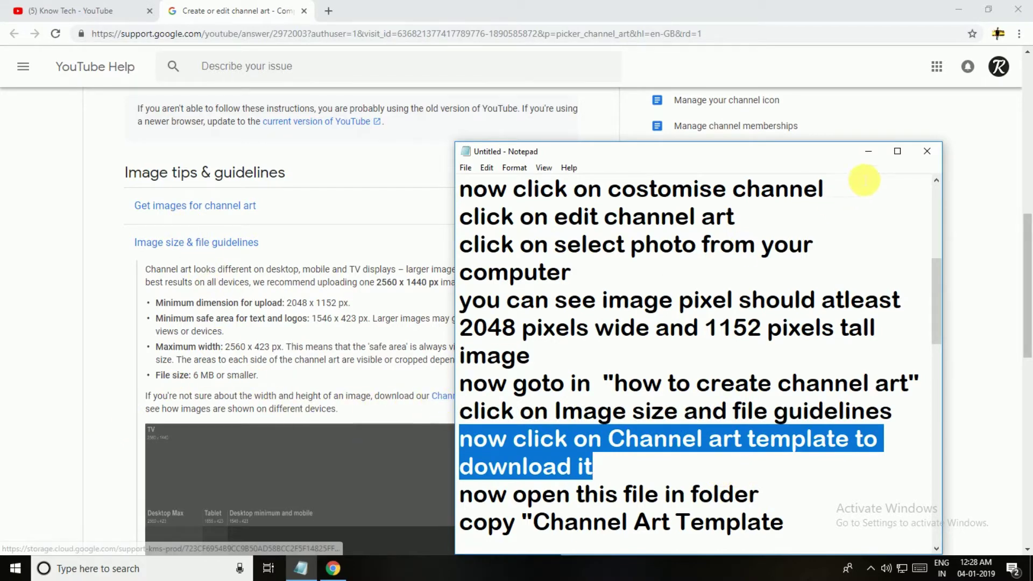
click(864, 153)
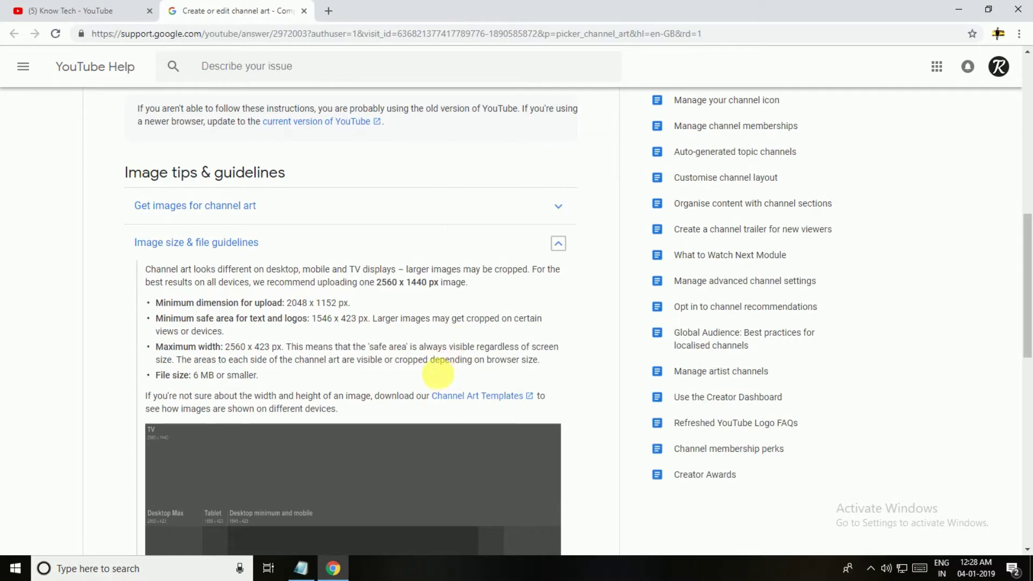
click(455, 398)
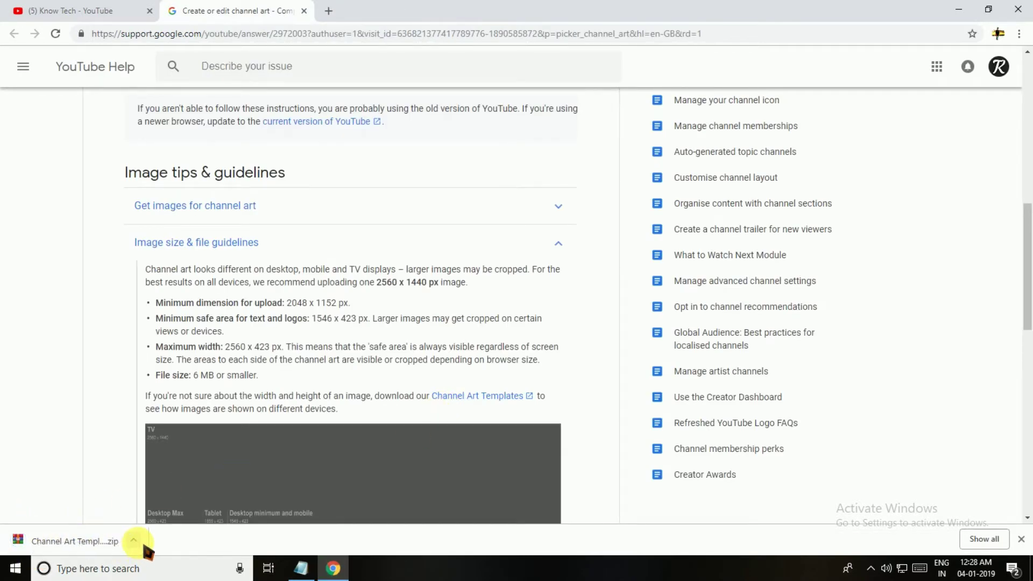
Step: Highlight the "now open this file in folder" note and open the downloaded Channel Art Templates (1) archive from its folder
key(ctrl+j)
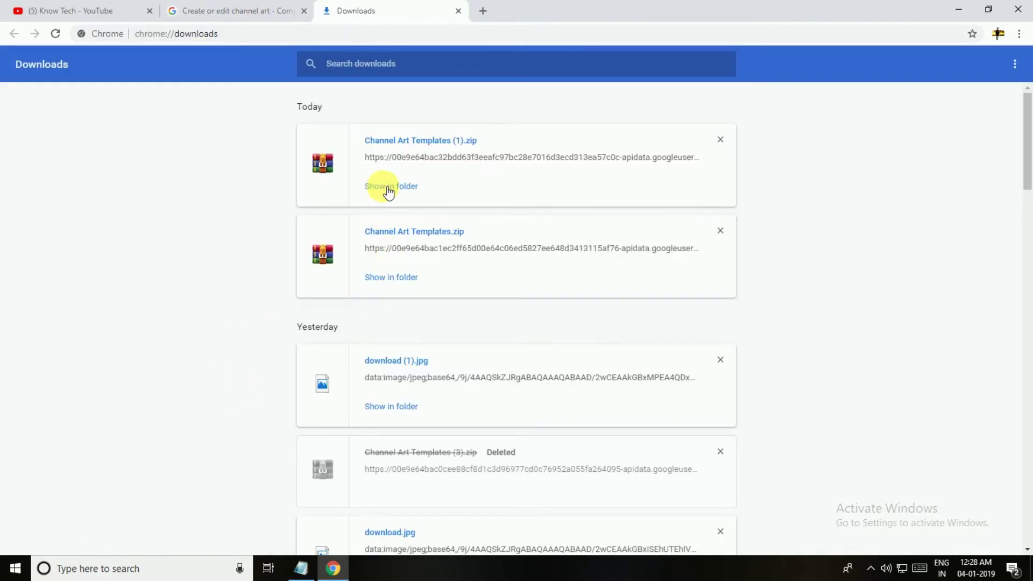
click(388, 187)
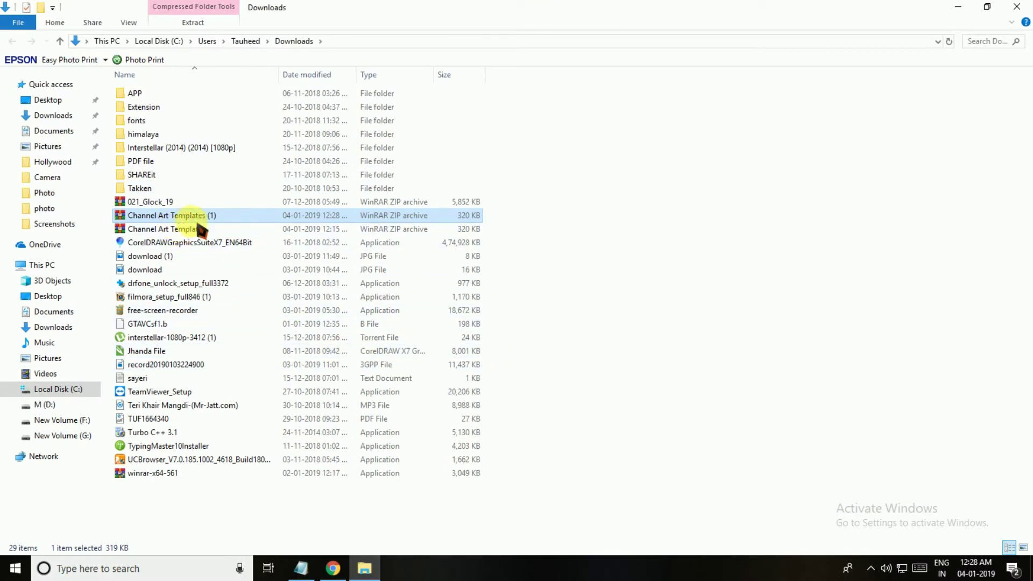
click(301, 568)
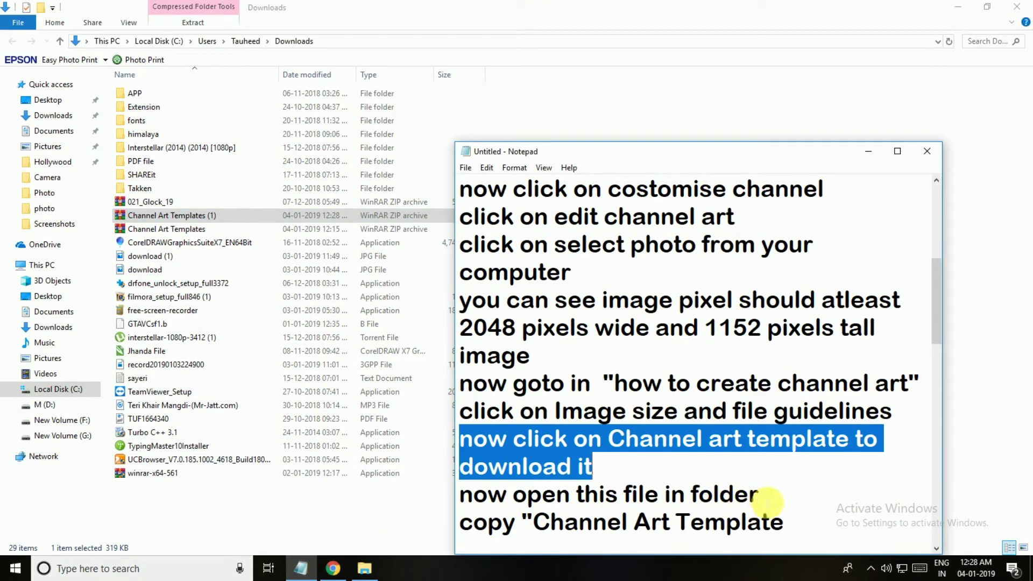
drag(759, 495, 458, 495)
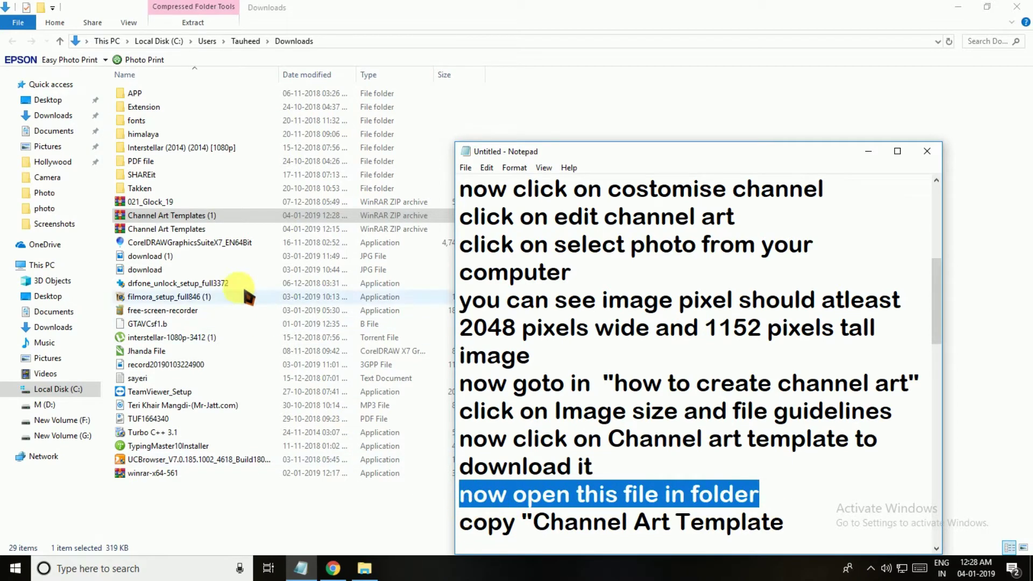
double_click(148, 218)
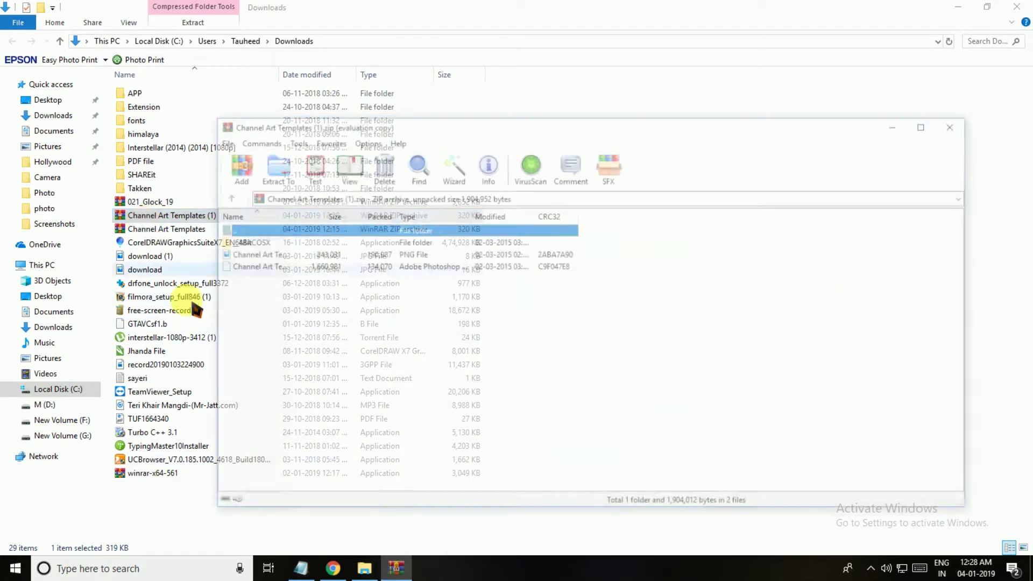
Step: Highlight the Notepad note about "Channel Art Template (Fireworks).png" and copy that PNG file from the archive
click(304, 568)
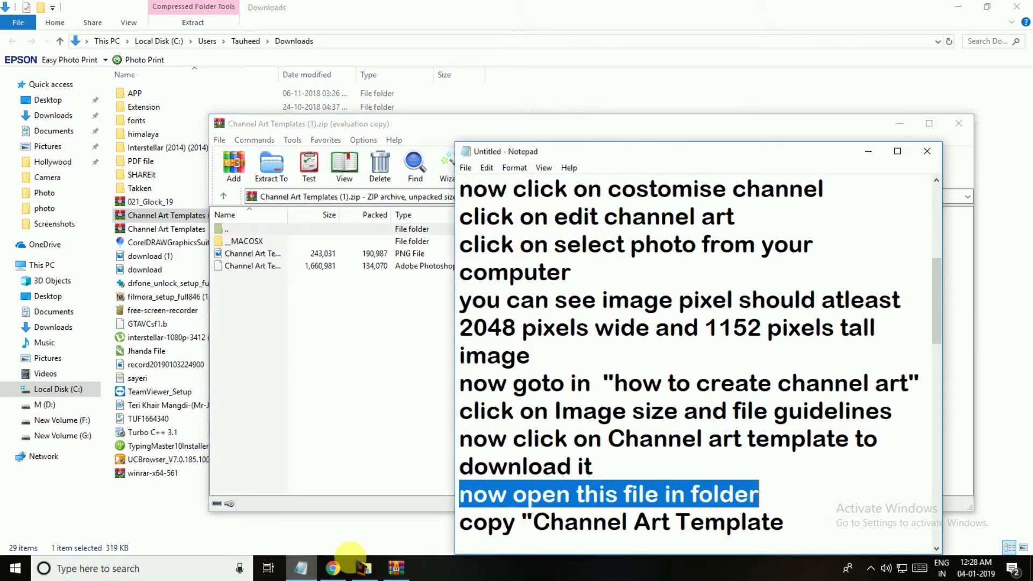
drag(939, 320, 939, 358)
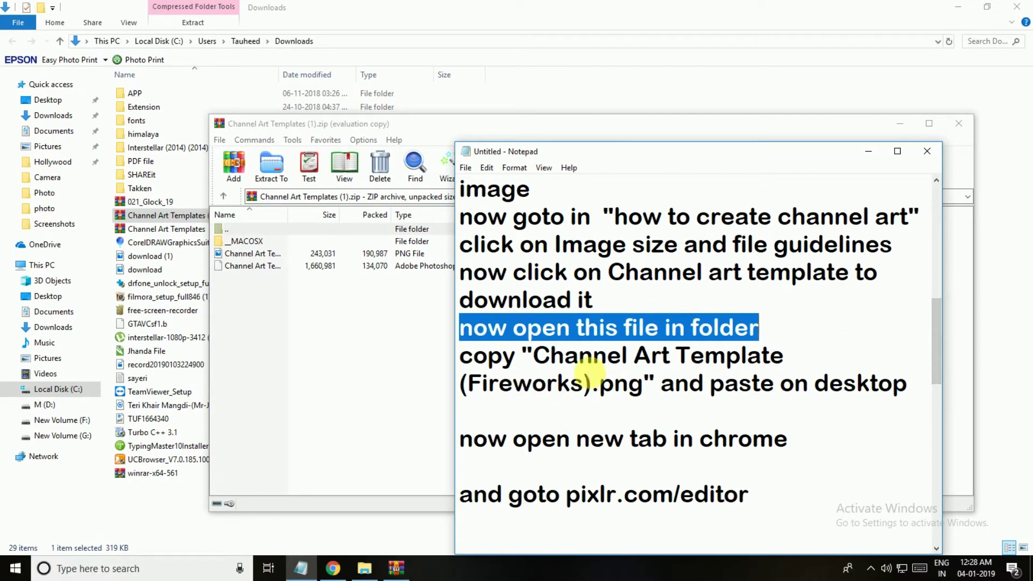
drag(791, 358, 769, 407)
click(302, 279)
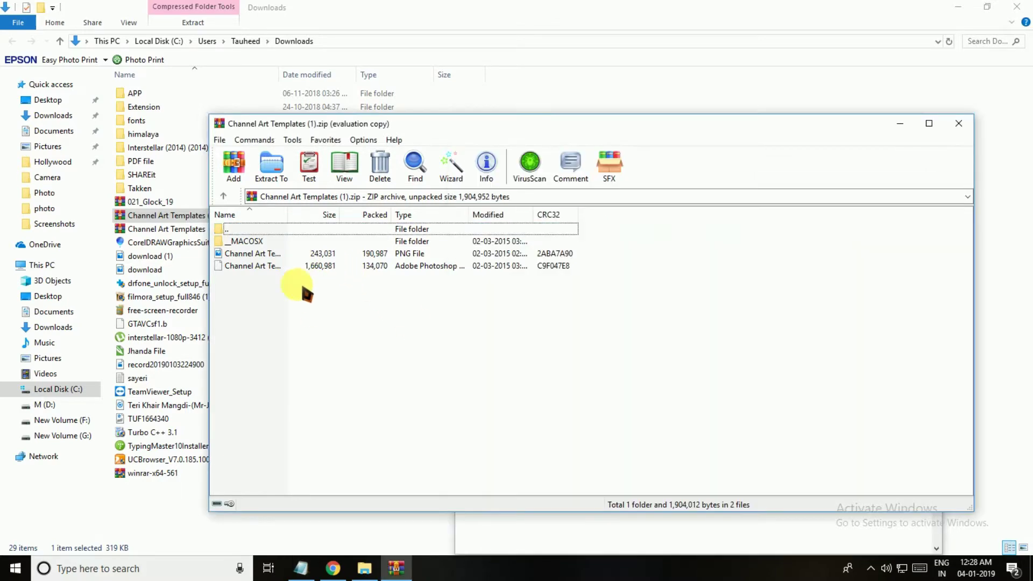
click(252, 255)
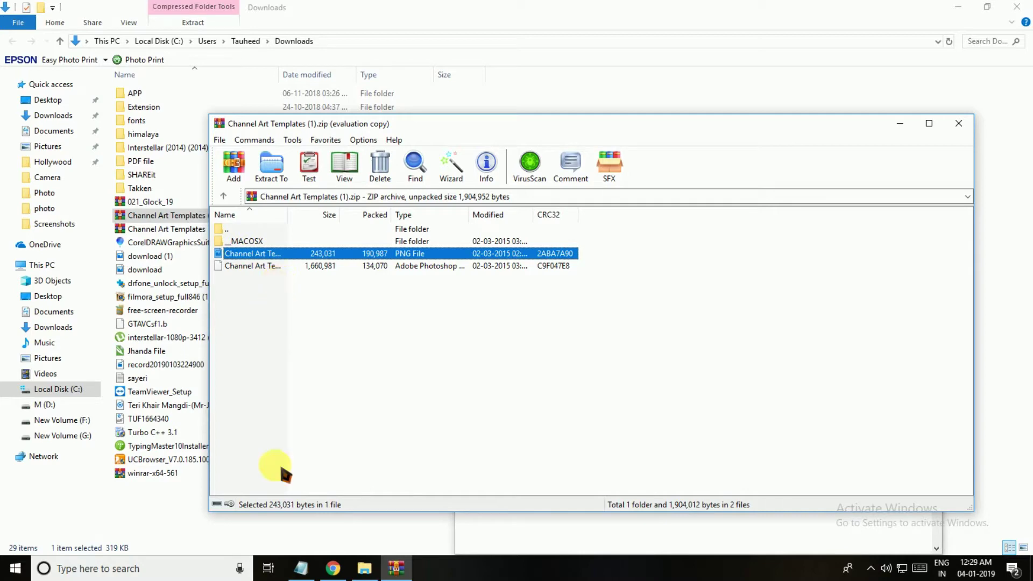
Step: Add "by control+c" on a new line after "and paste on desktop" in the Notepad notes
click(303, 569)
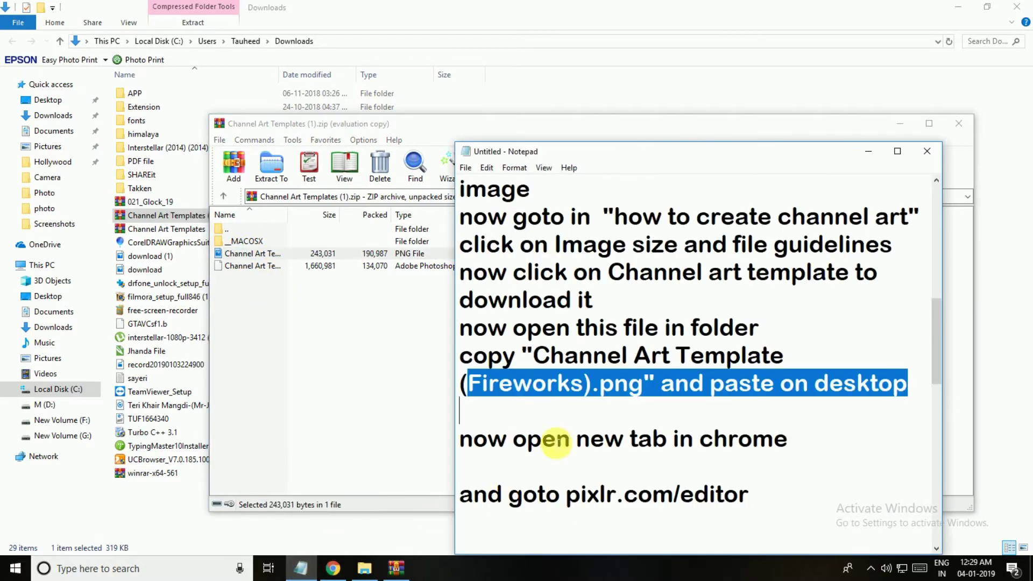
click(911, 397)
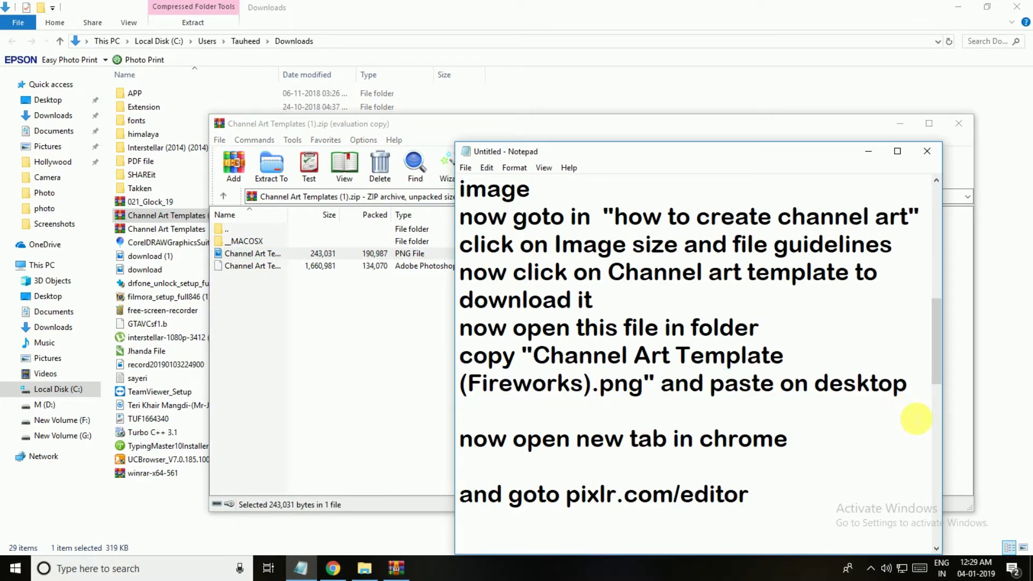
key(Return)
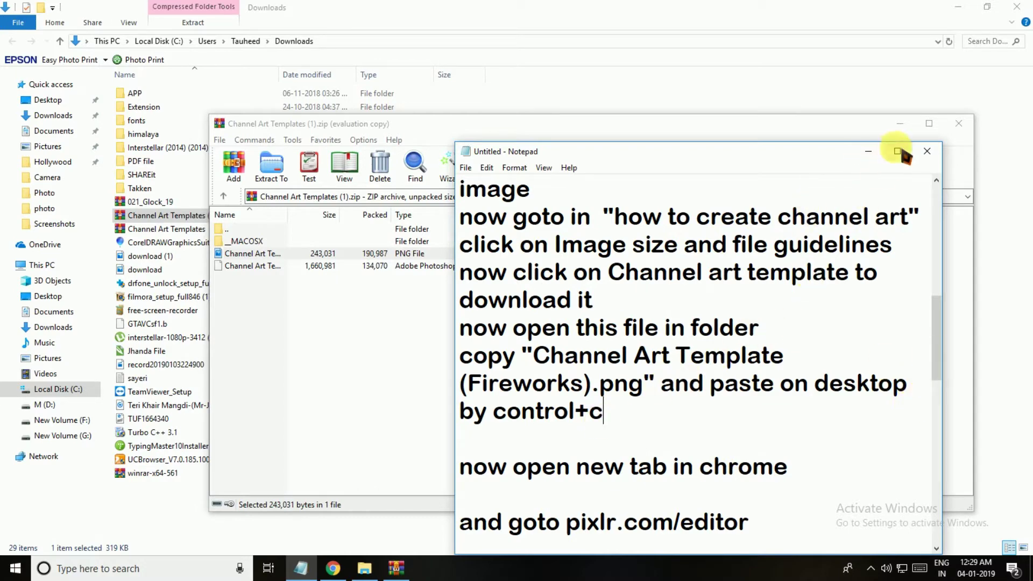
Step: Paste the copied Channel Art Template (Fireworks).png onto the desktop, replacing the existing file
click(868, 152)
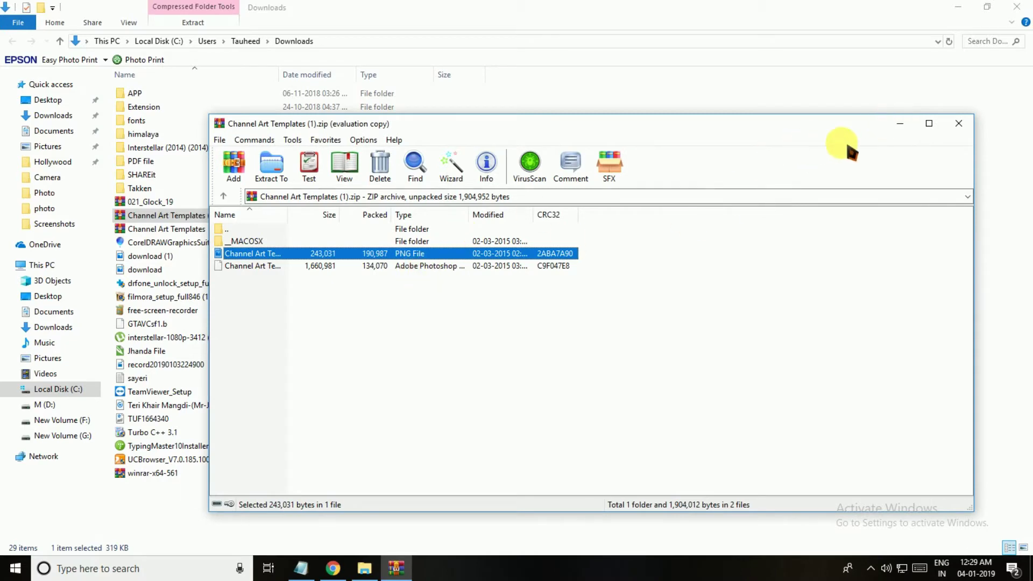
click(901, 123)
click(959, 13)
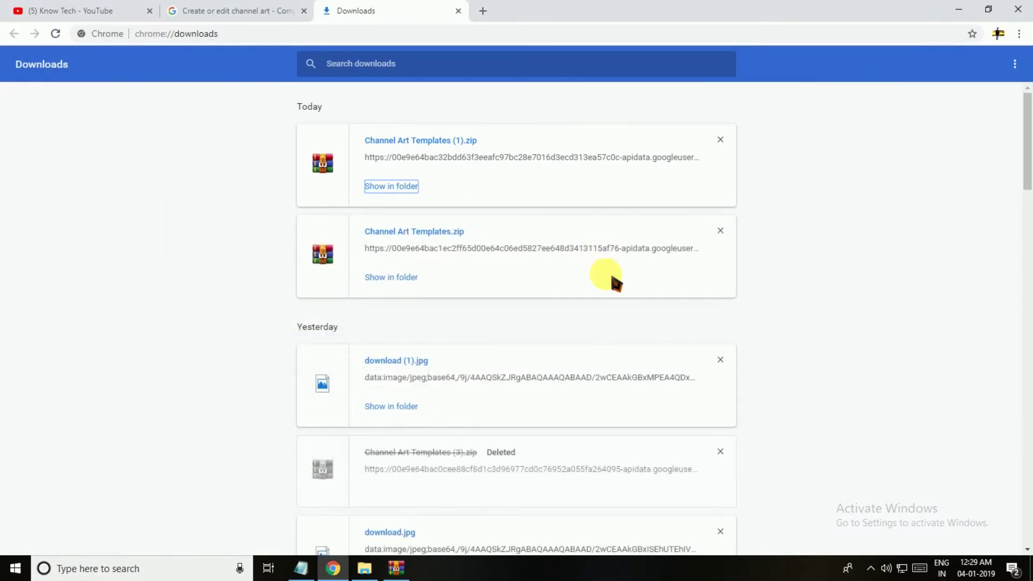
click(957, 10)
right_click(496, 232)
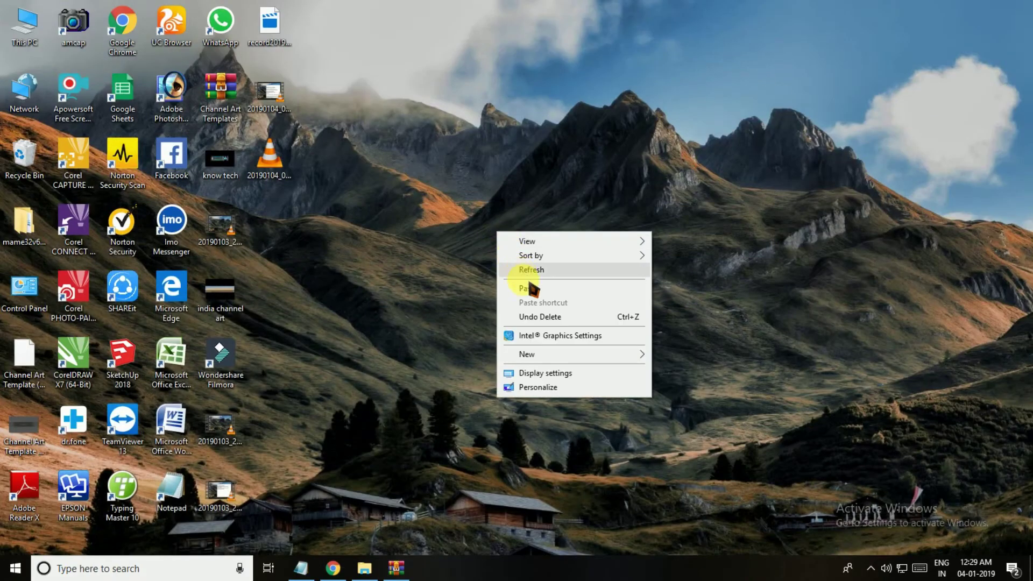
click(529, 287)
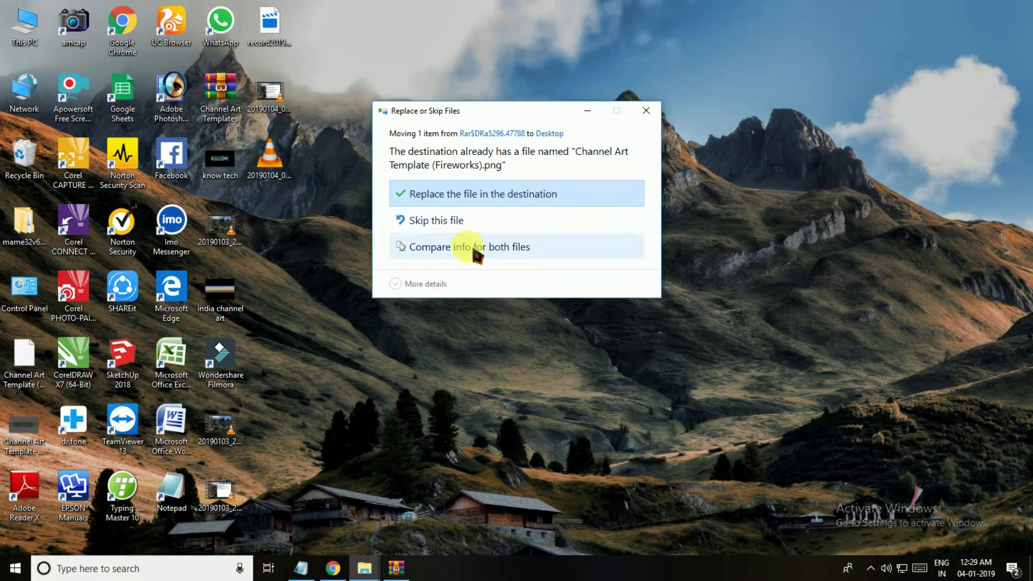
click(469, 201)
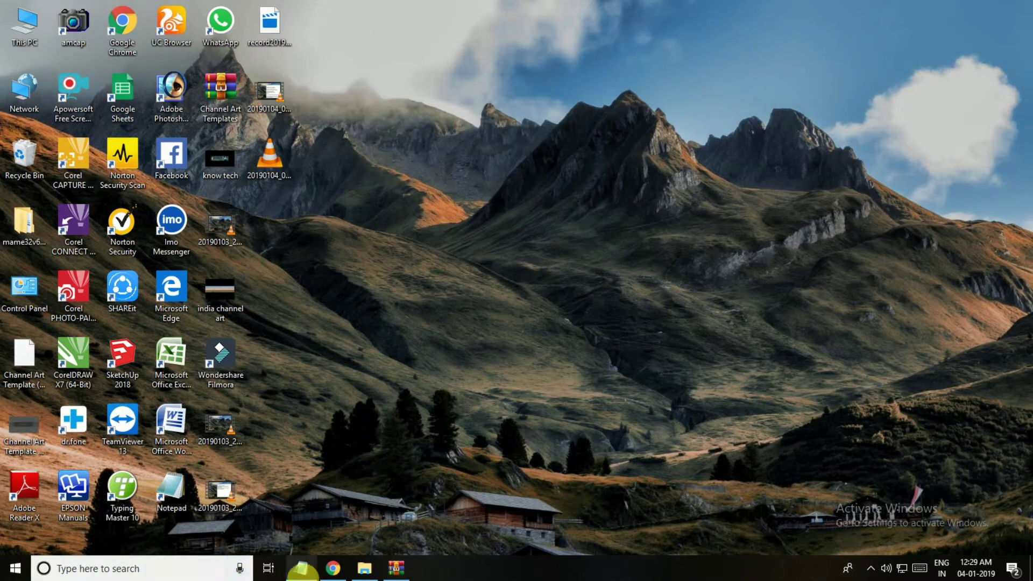
Step: Highlight the Notepad line "now open new tab in chrome" and replace the Downloads tab in Chrome with a new tab
mouse_move(303, 569)
click(301, 536)
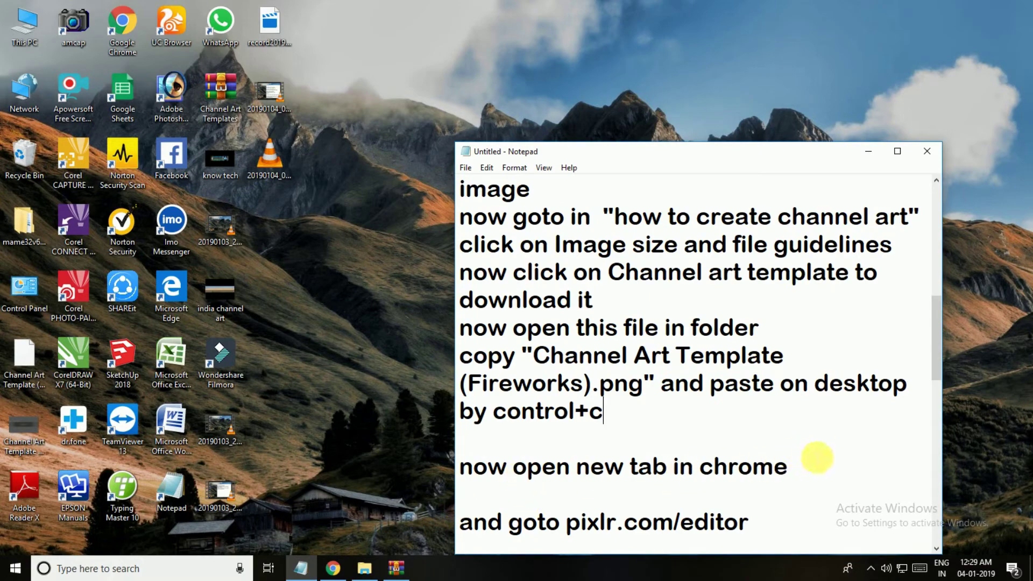
drag(809, 467, 455, 471)
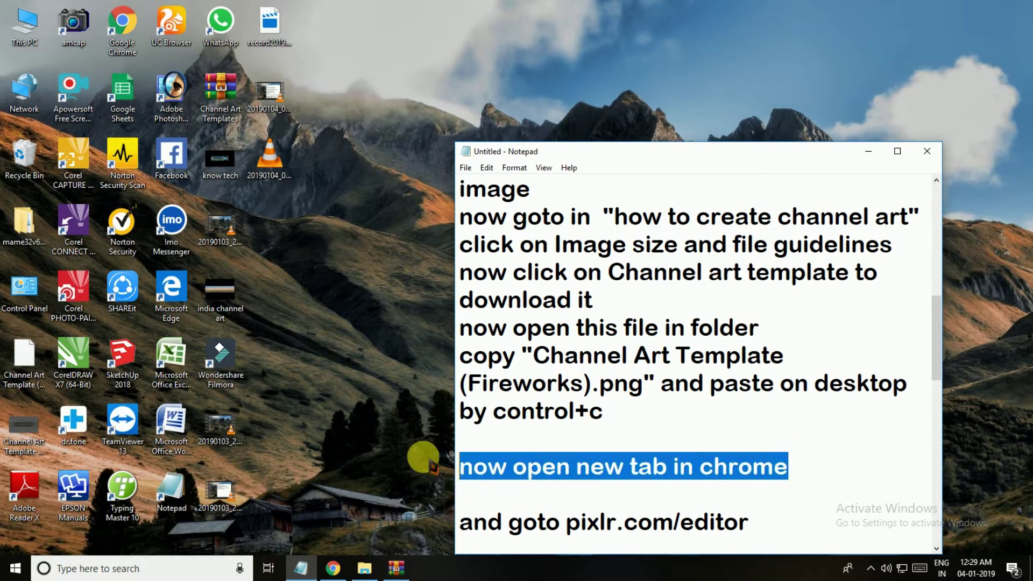
click(333, 565)
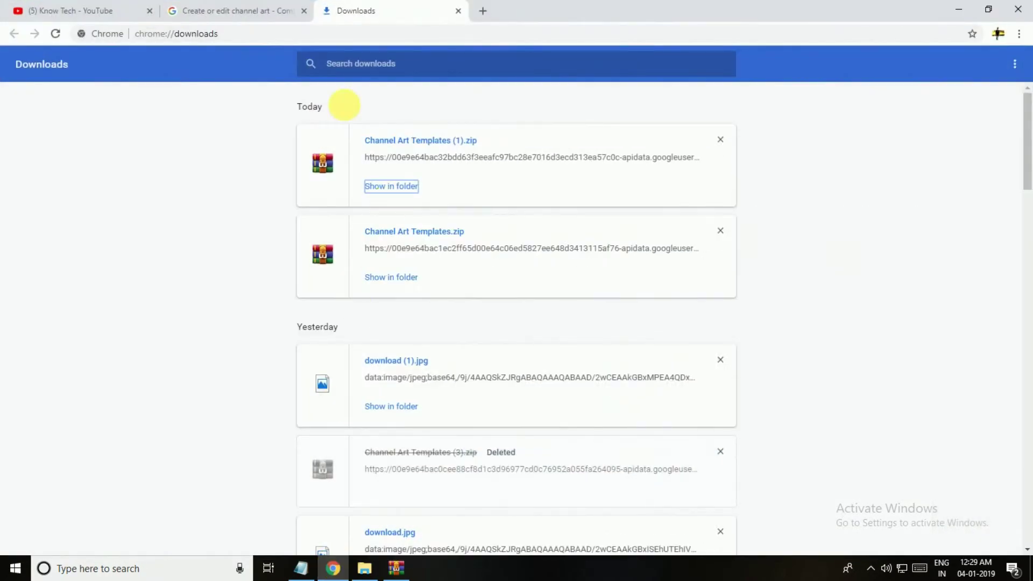
click(458, 11)
click(334, 15)
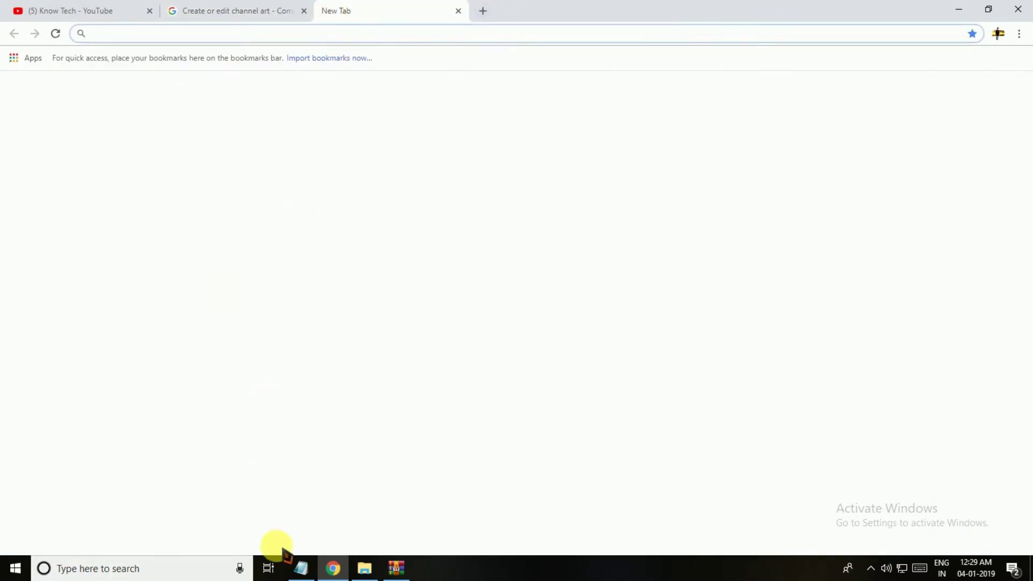
Step: Highlight the Notepad line "and goto pixlr.com/editor" and load pixlr.com/editor in the new Chrome tab
click(297, 566)
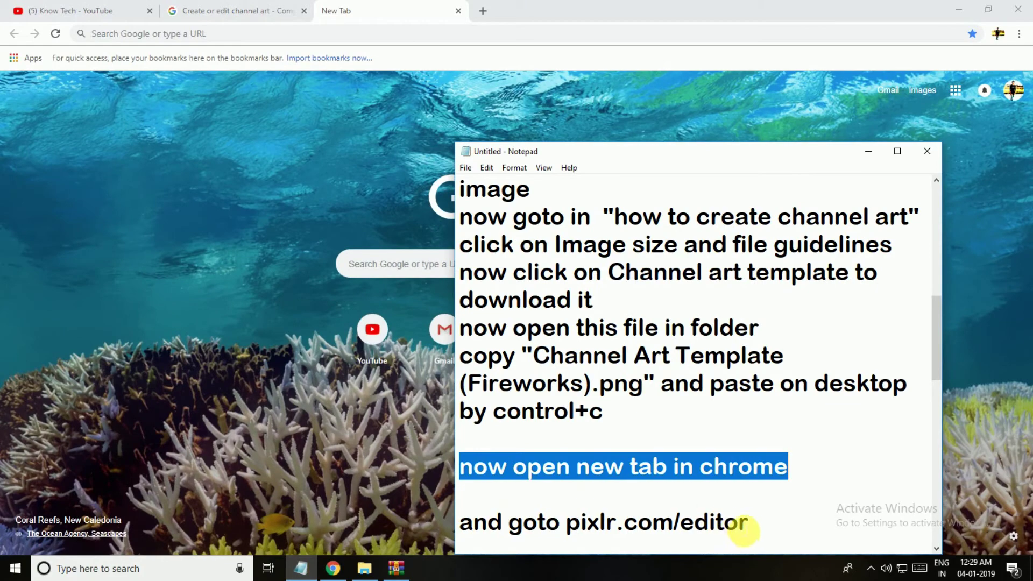
drag(748, 524, 493, 532)
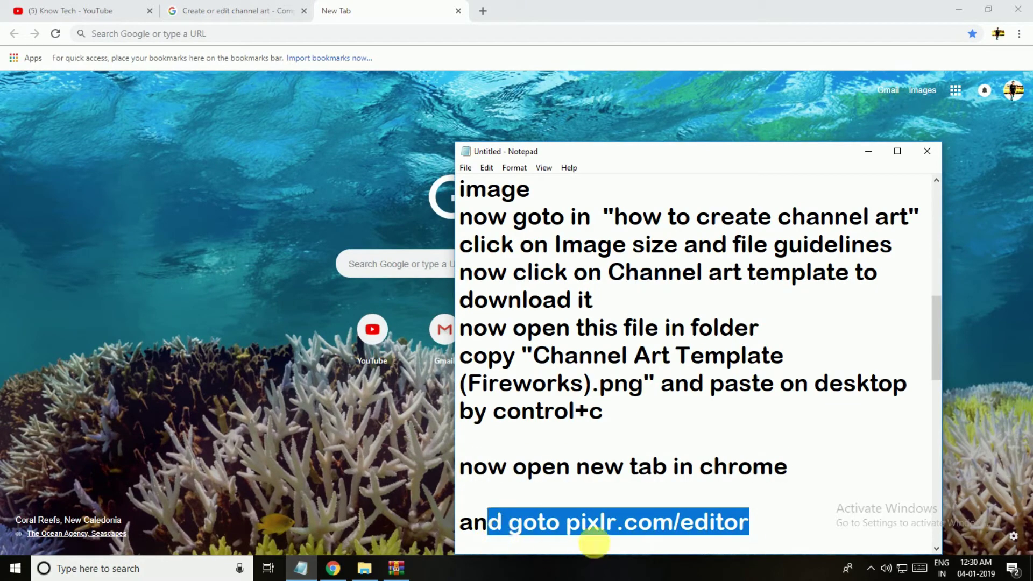
click(202, 35)
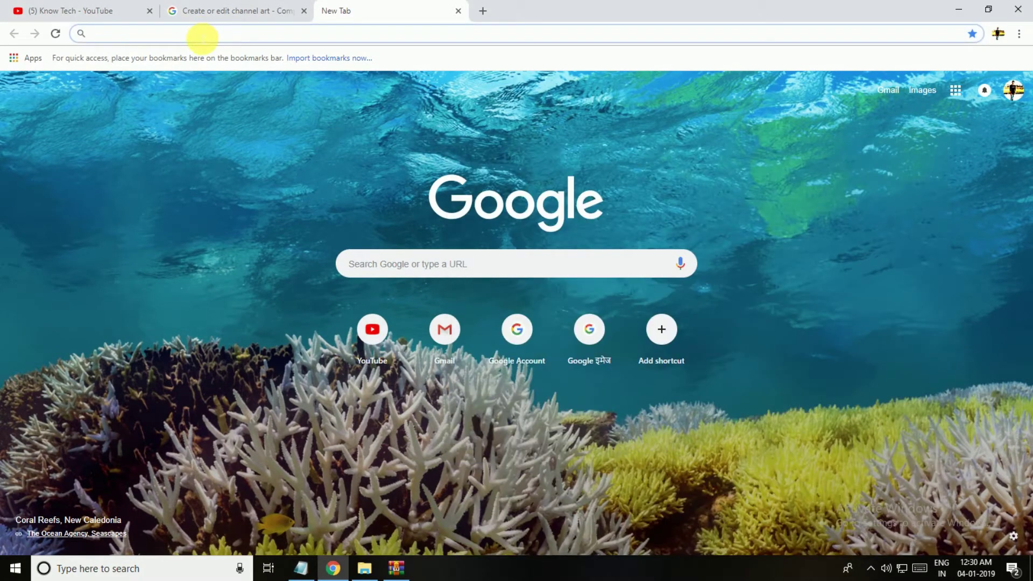
text(pixlr.com image)
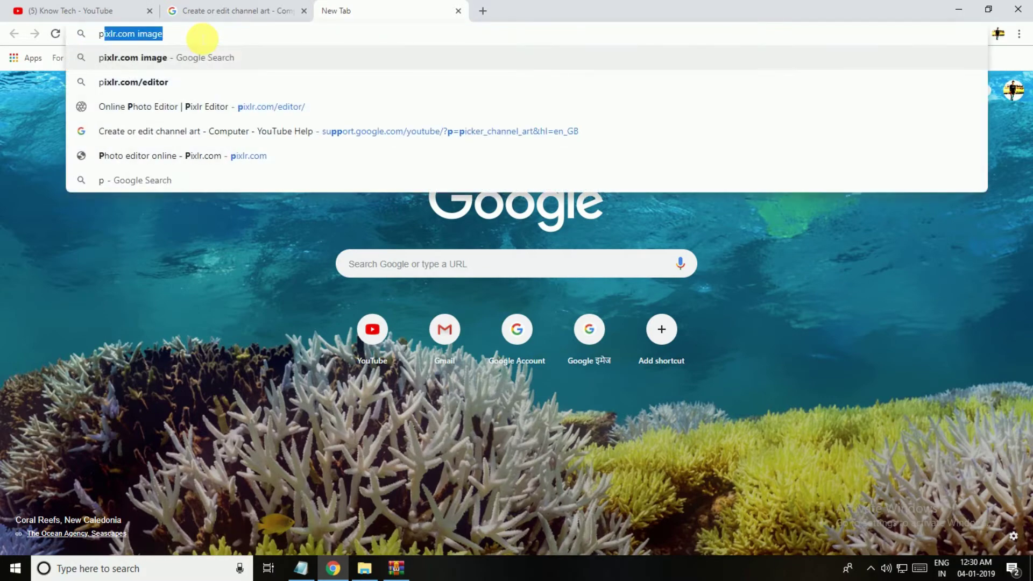
click(168, 81)
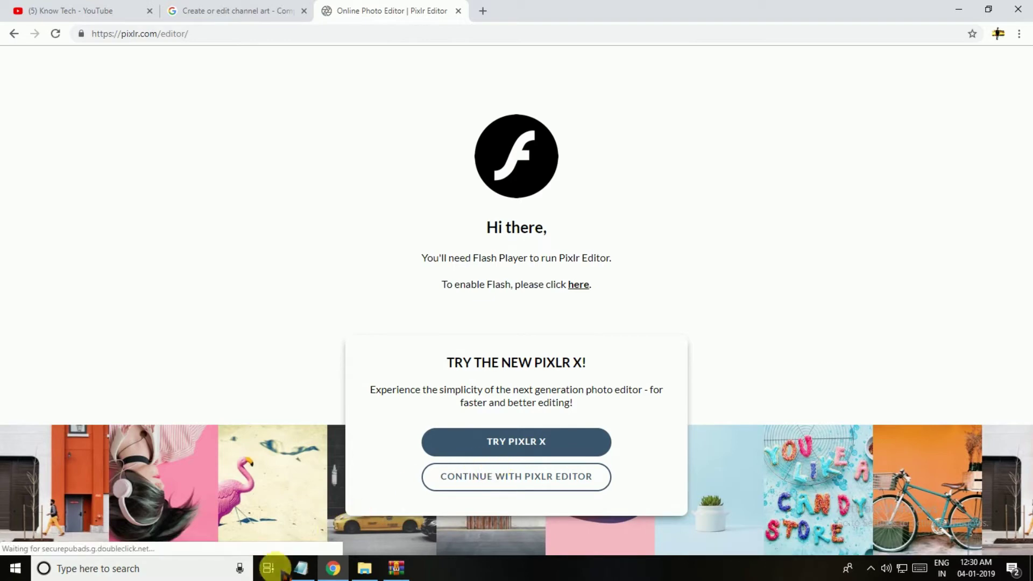
Step: Highlight the Notepad line "you have to allow for run it" and allow Flash to run for Pixlr Editor on pixlr.com
click(467, 476)
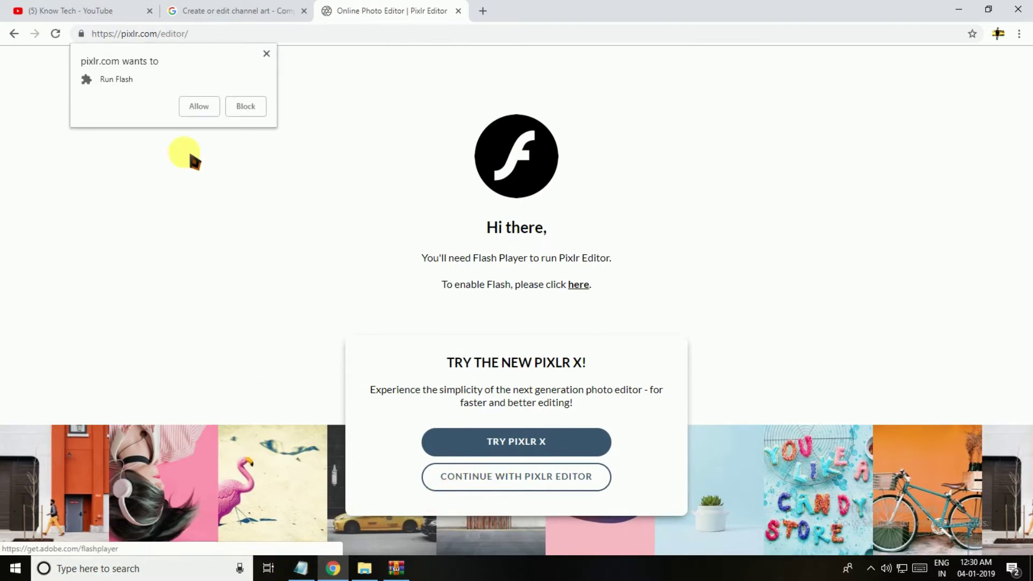
click(301, 568)
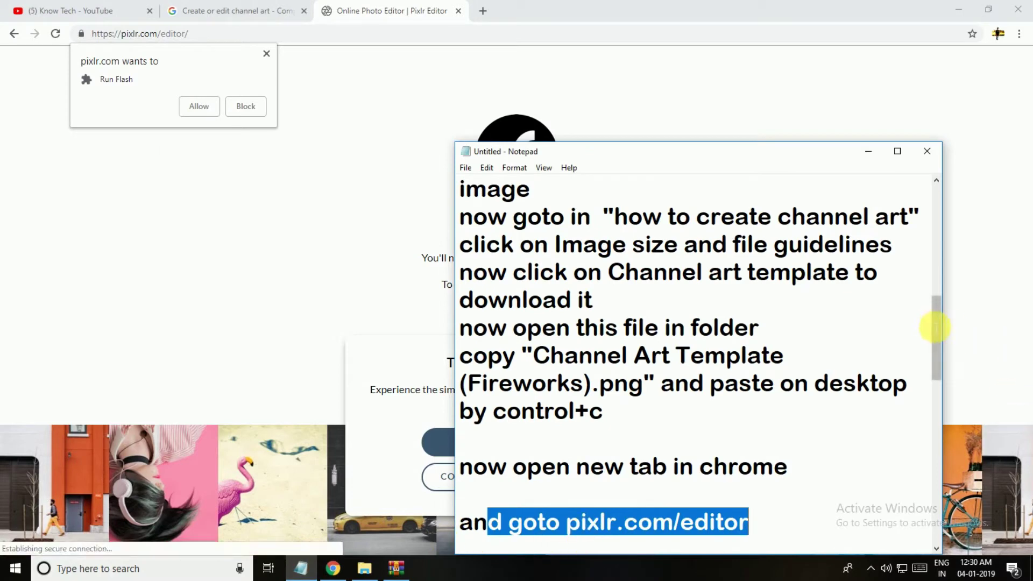
drag(938, 328, 922, 363)
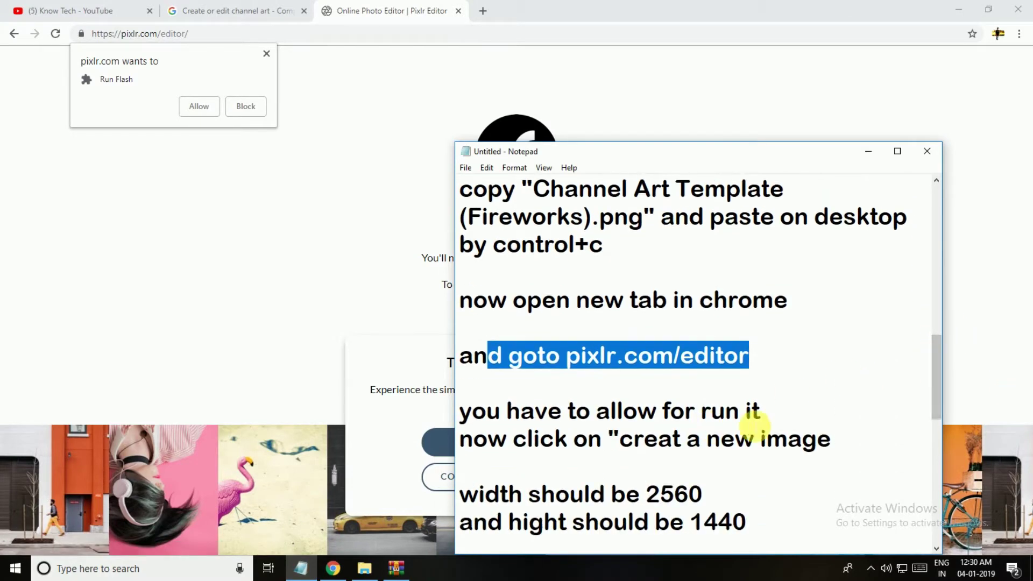
click(779, 412)
drag(780, 412, 483, 422)
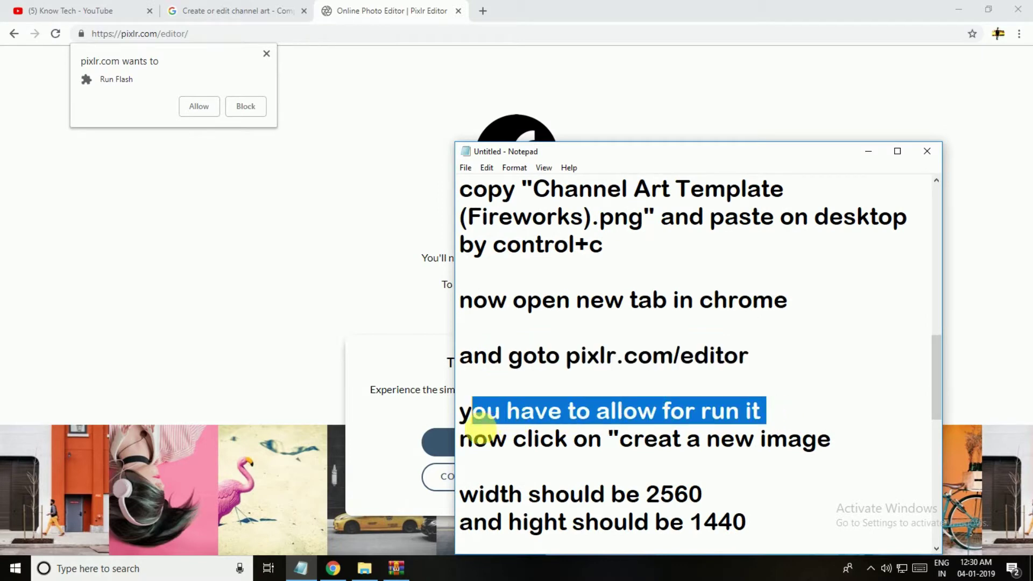
click(197, 107)
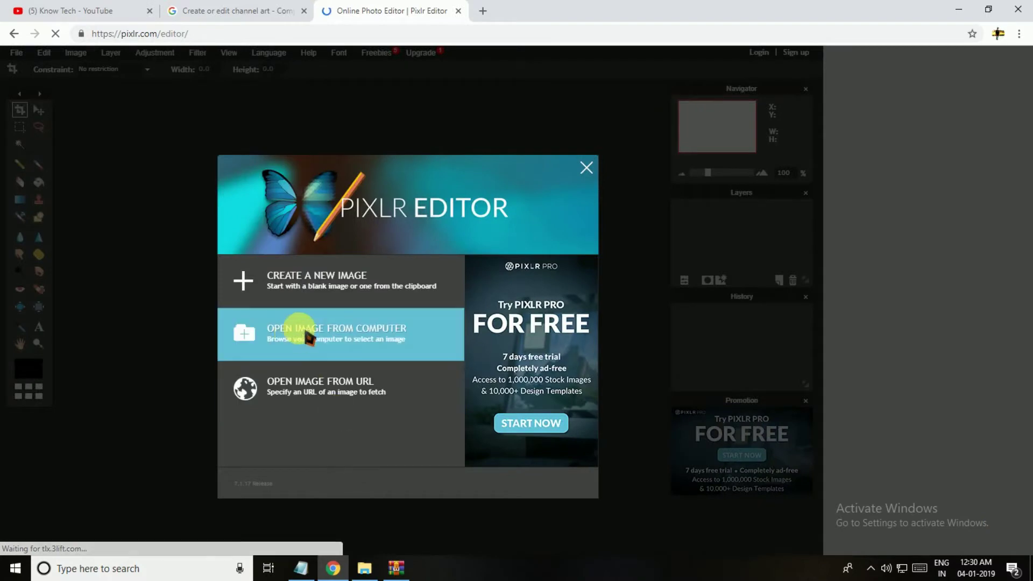
Step: Highlight the Notepad line about "creat a new image" and start a new image in Pixlr Editor
click(302, 566)
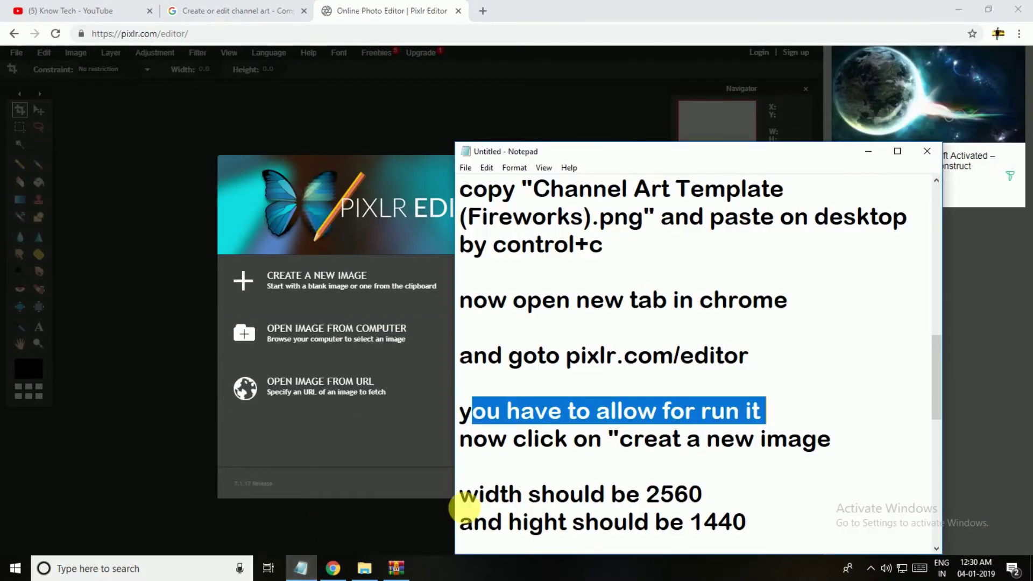
drag(832, 440, 466, 447)
click(511, 473)
click(347, 272)
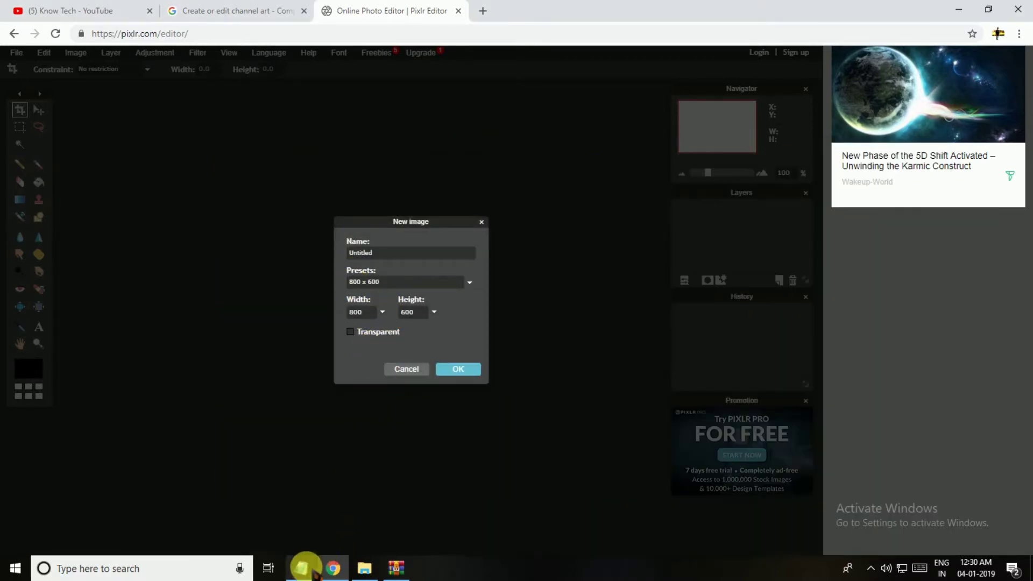
Step: Highlight the width, height and "click ok" lines in Notepad, and create the blank Pixlr image at 2560 x 1440
click(314, 570)
drag(737, 496, 473, 521)
drag(776, 519, 459, 522)
drag(934, 375, 929, 404)
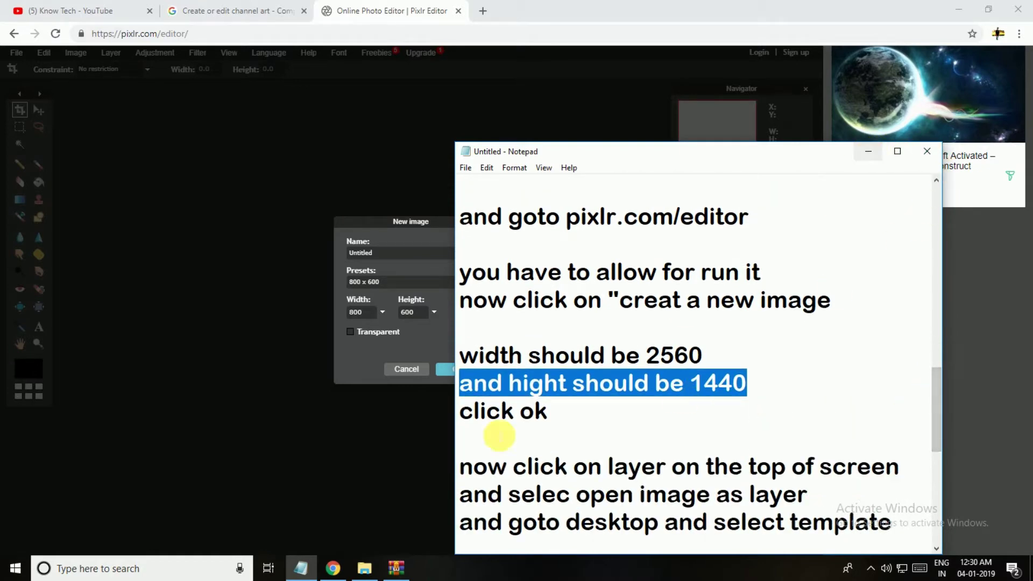
drag(554, 413, 461, 414)
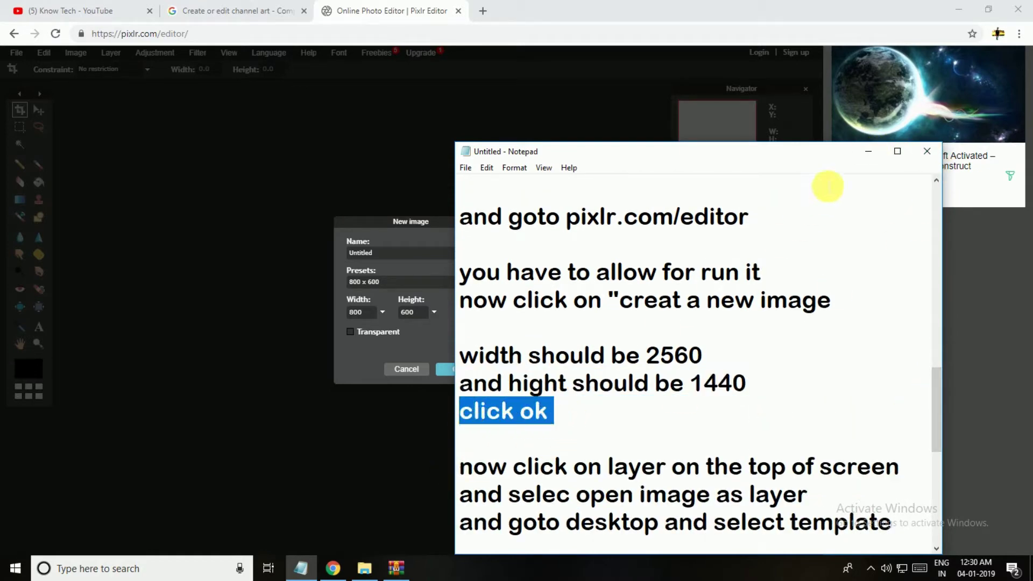
click(866, 155)
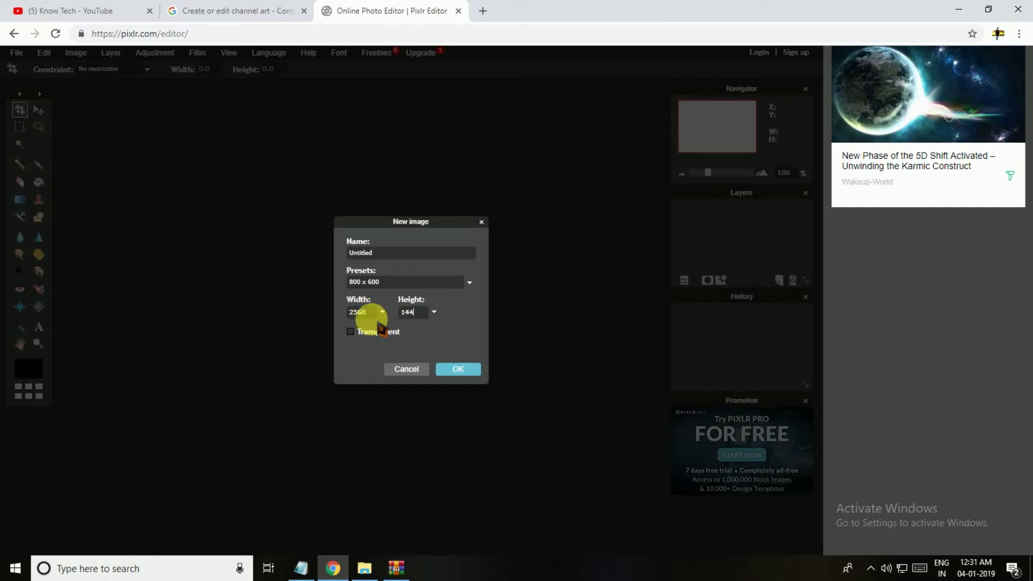
click(457, 369)
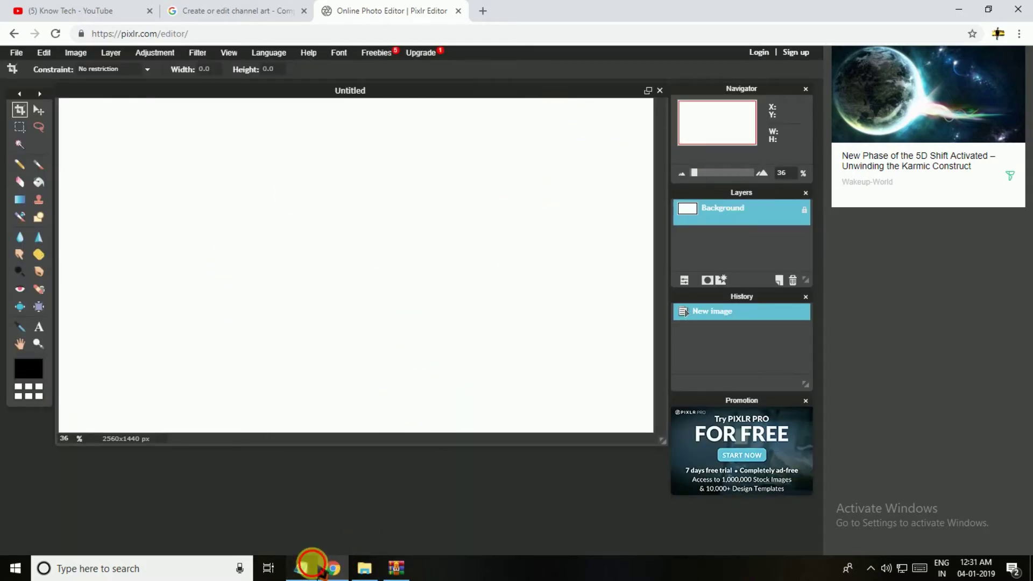
Step: Highlight the Notepad lines about opening an image as a layer, and start Open image as layer in Pixlr
click(317, 570)
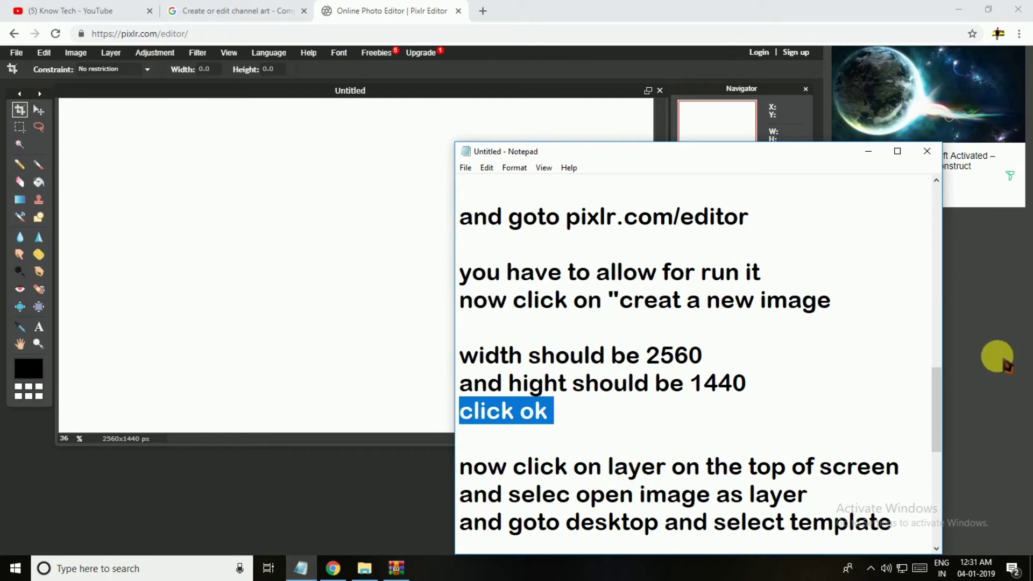
drag(936, 394, 938, 422)
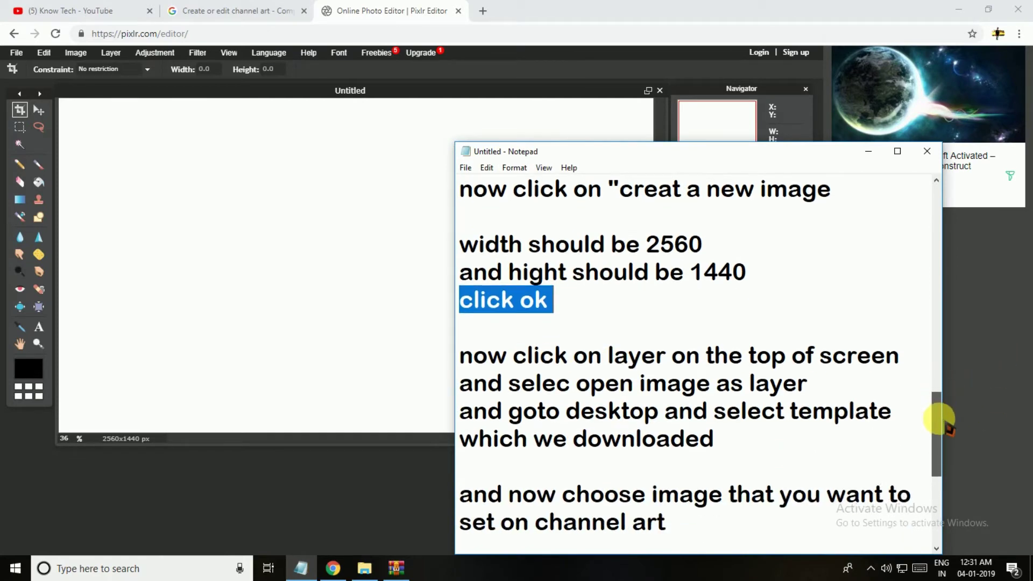
drag(461, 360, 908, 375)
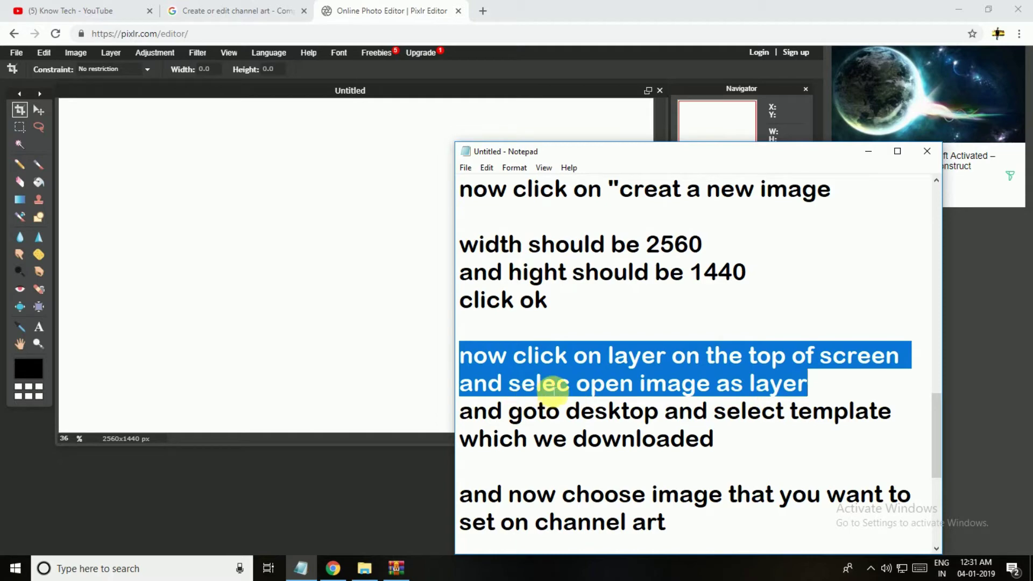
drag(511, 385, 791, 357)
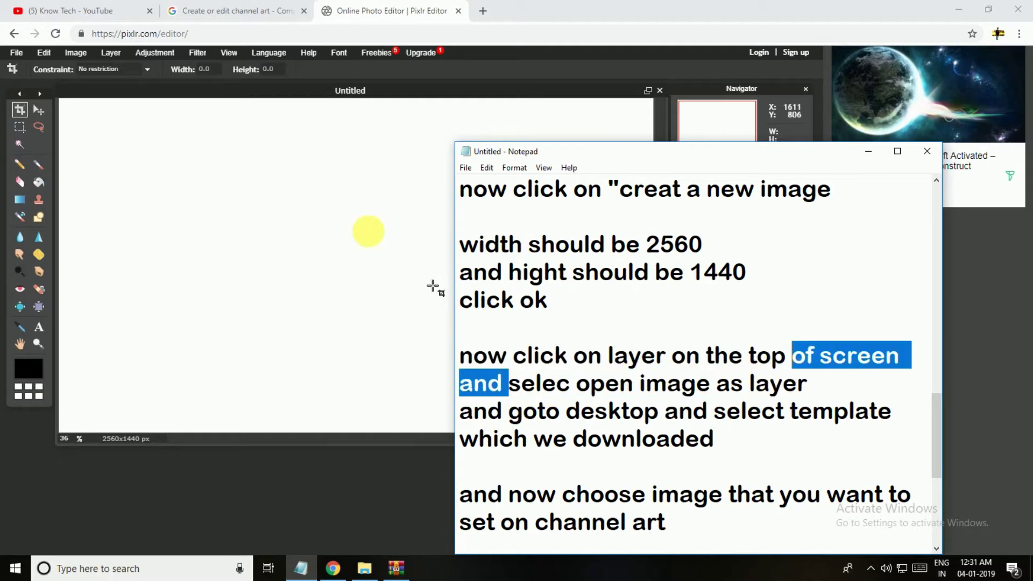
click(224, 108)
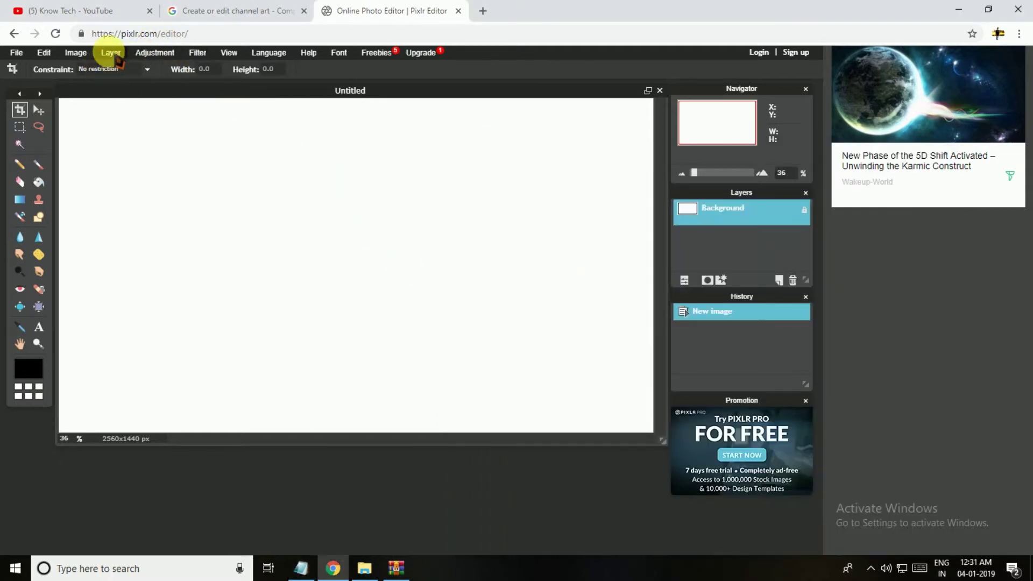
click(110, 52)
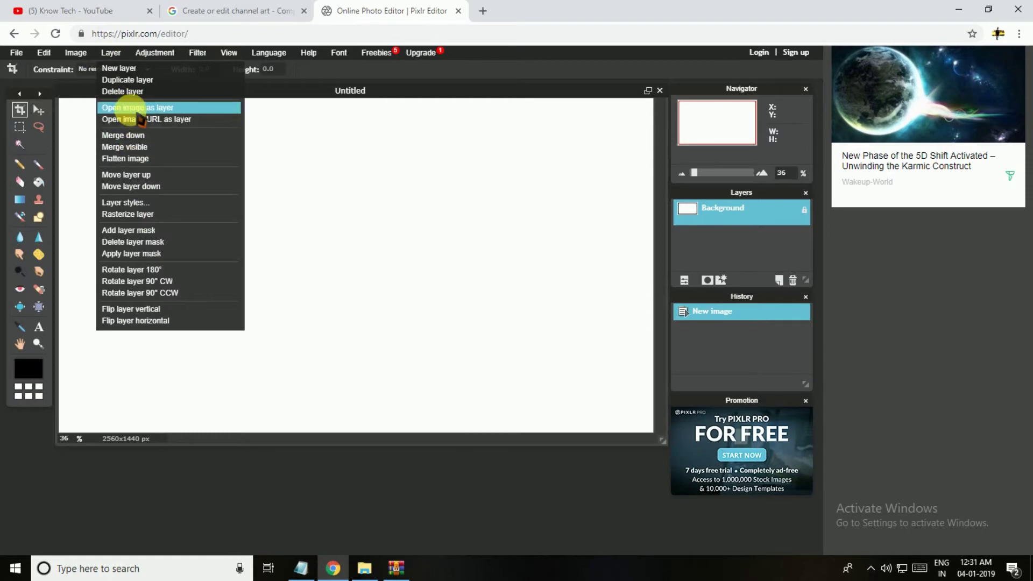
click(138, 109)
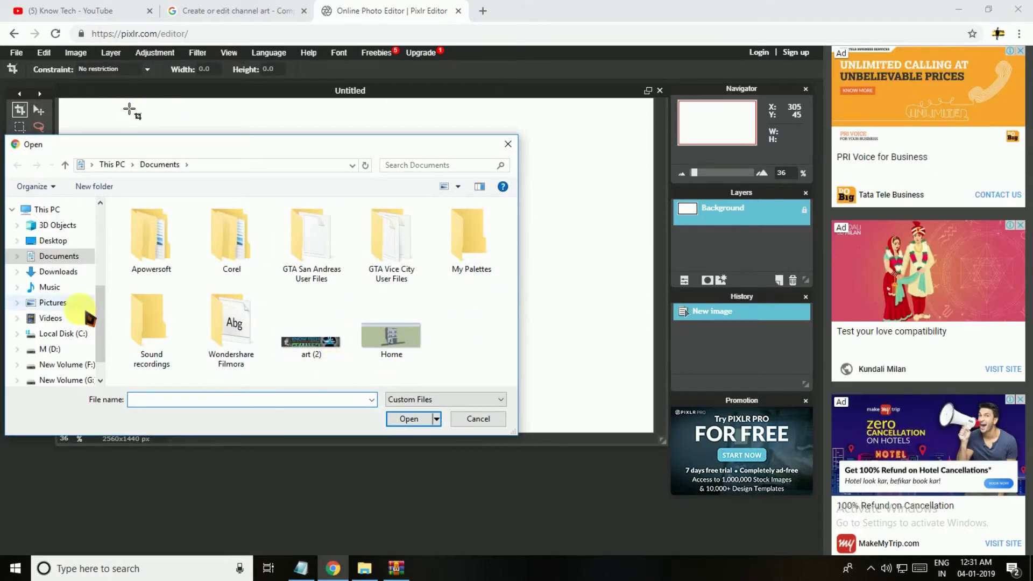
Step: Highlight the Notepad lines on selecting the downloaded template, and load Channel Art Template (Fireworks) from the Desktop as a layer
click(300, 567)
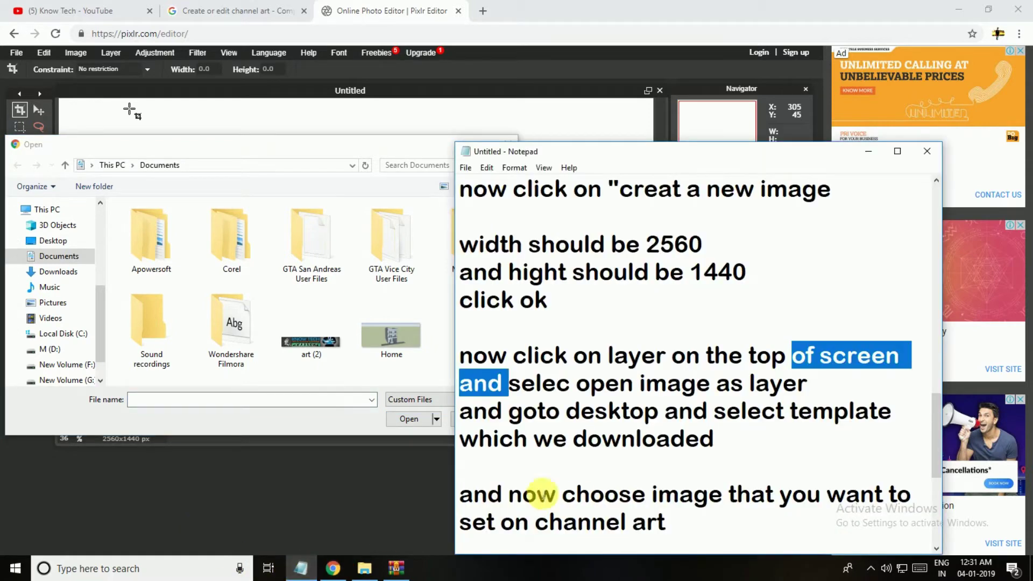
drag(487, 495, 870, 522)
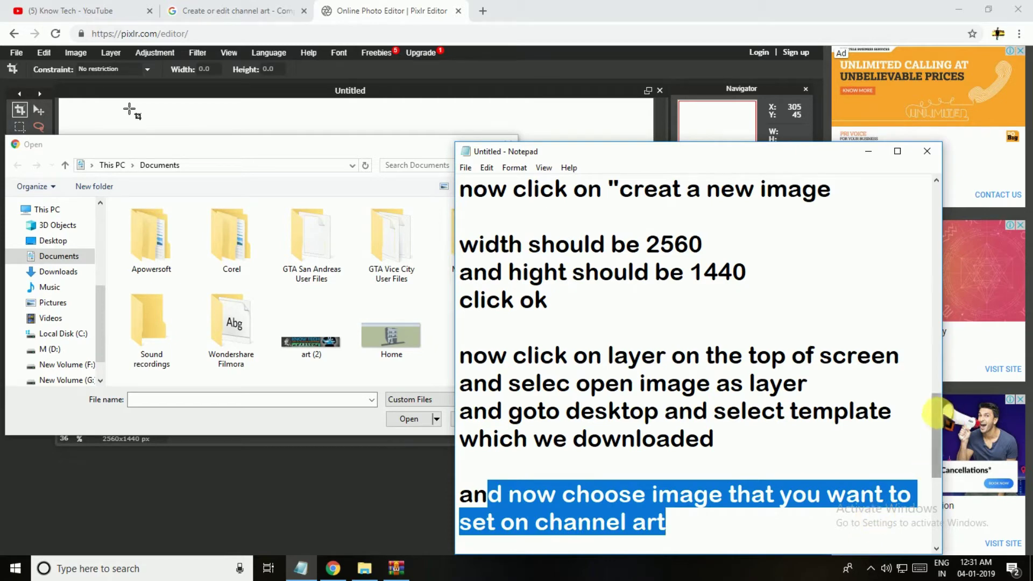
drag(935, 413, 937, 425)
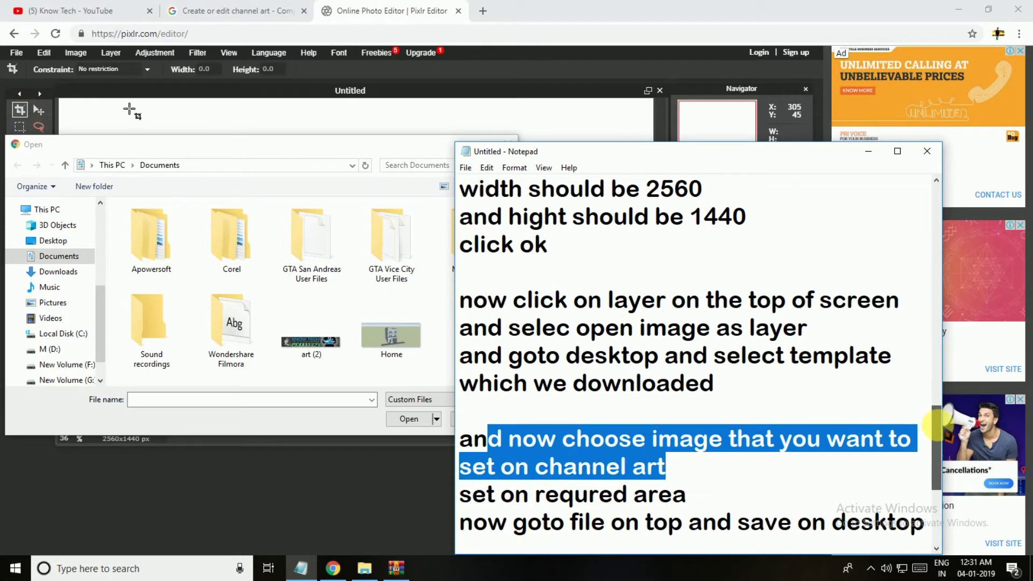
drag(882, 364, 761, 392)
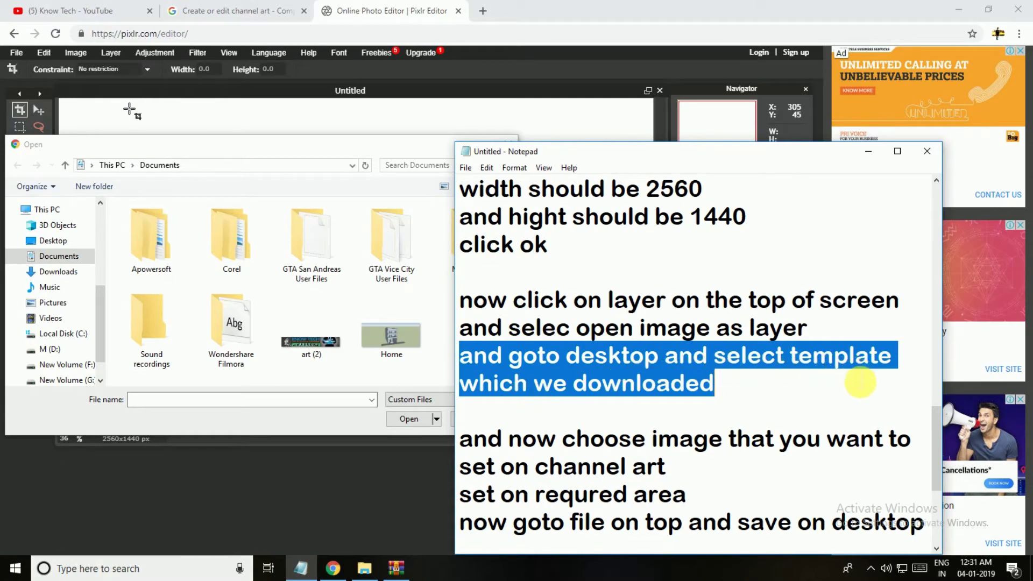
click(868, 151)
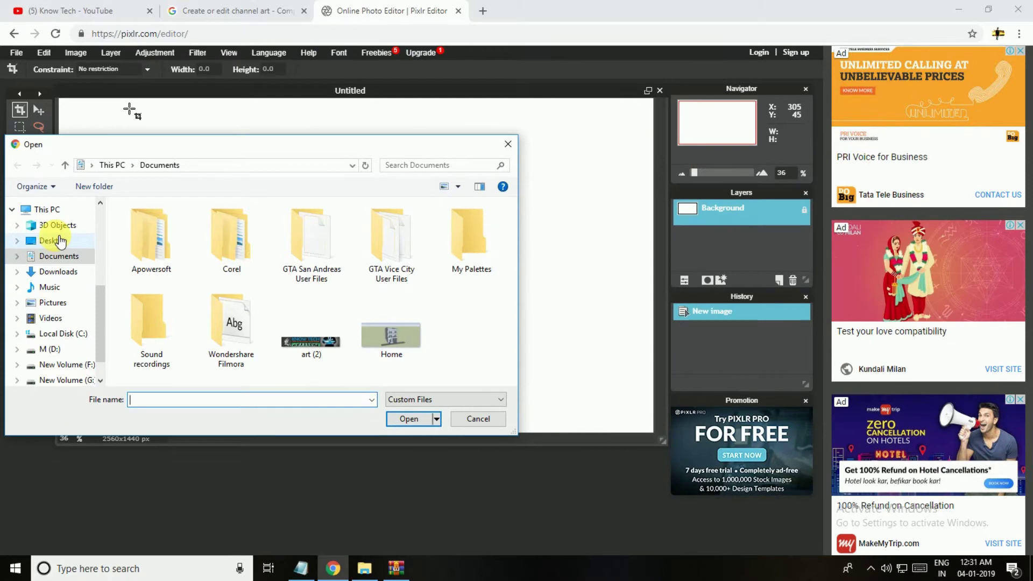
click(59, 241)
click(242, 275)
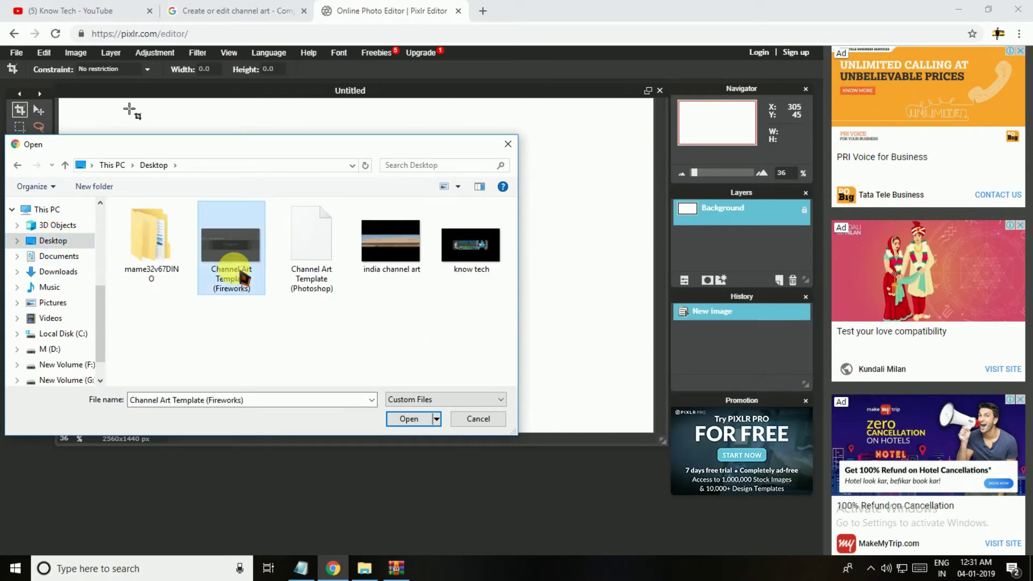
click(405, 421)
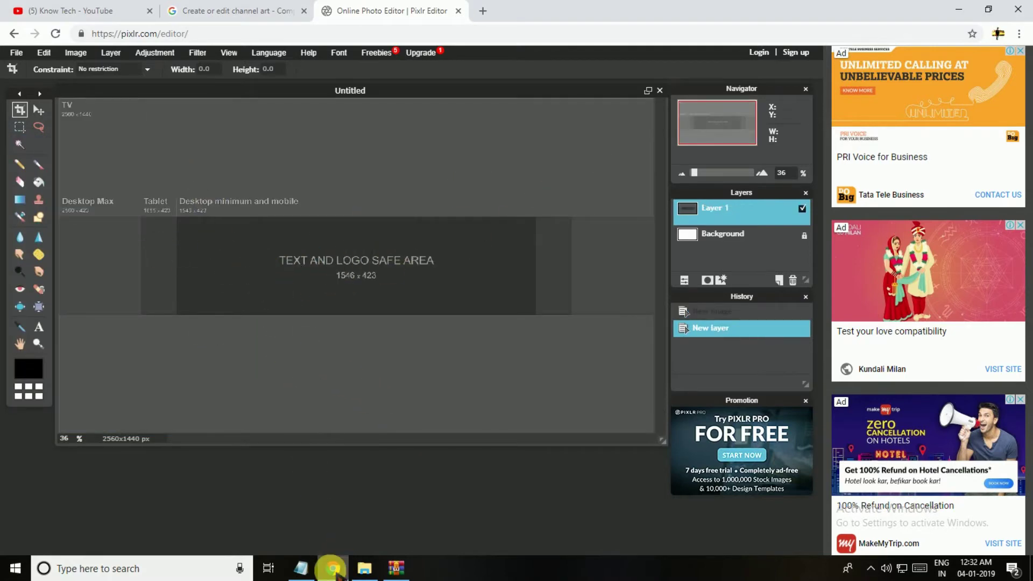
Step: Highlight the Notepad lines about choosing the image to set on channel art, and return to Pixlr
click(302, 568)
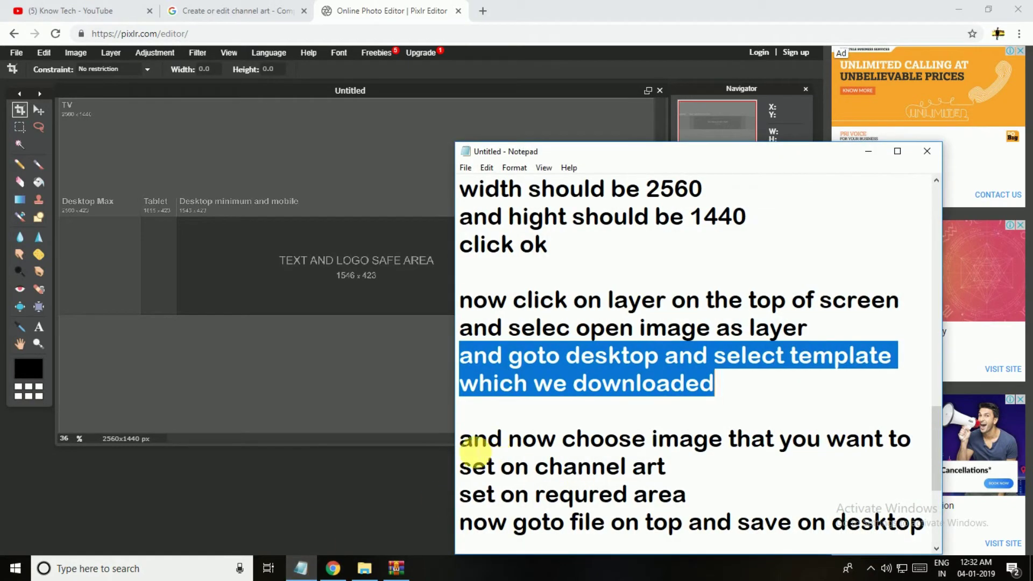
drag(472, 450, 892, 477)
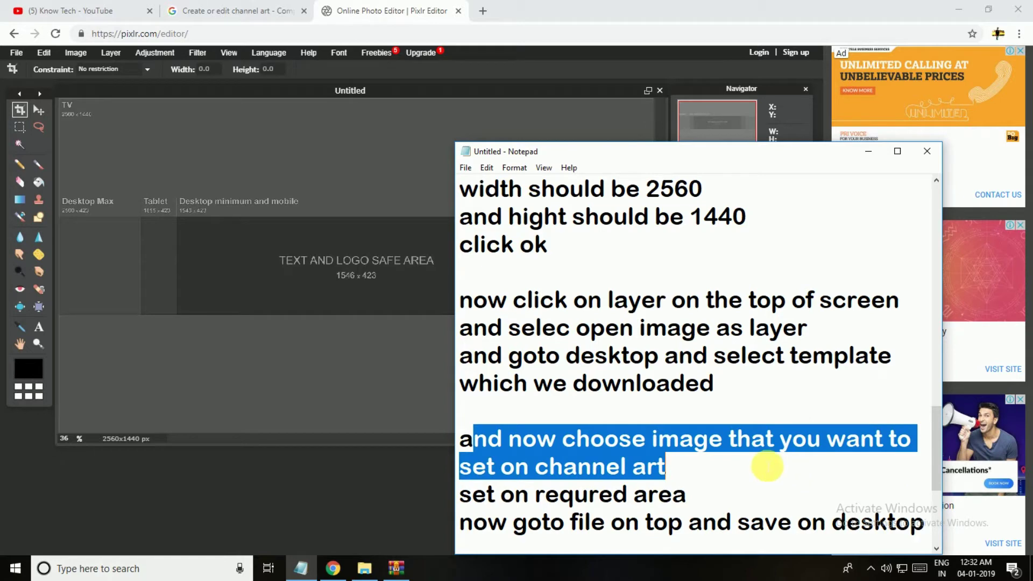
click(759, 472)
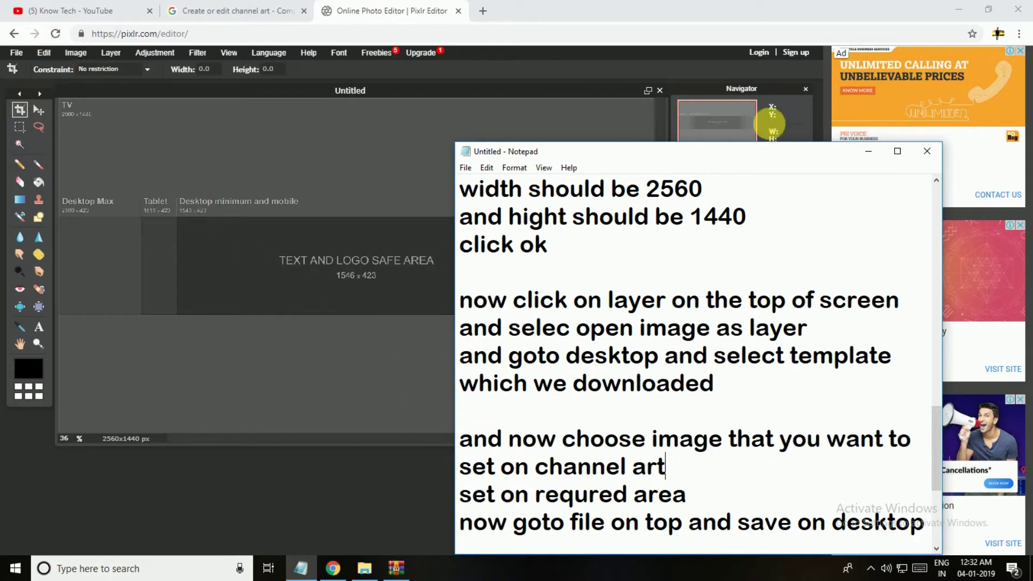
click(867, 151)
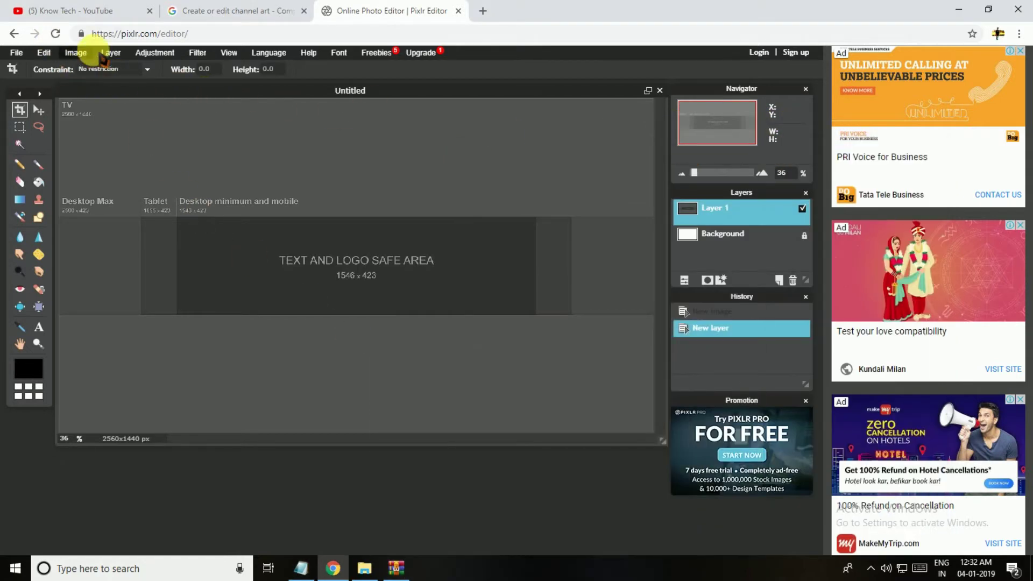
Step: Load the know tech image from the Desktop as a new layer over the template
click(111, 53)
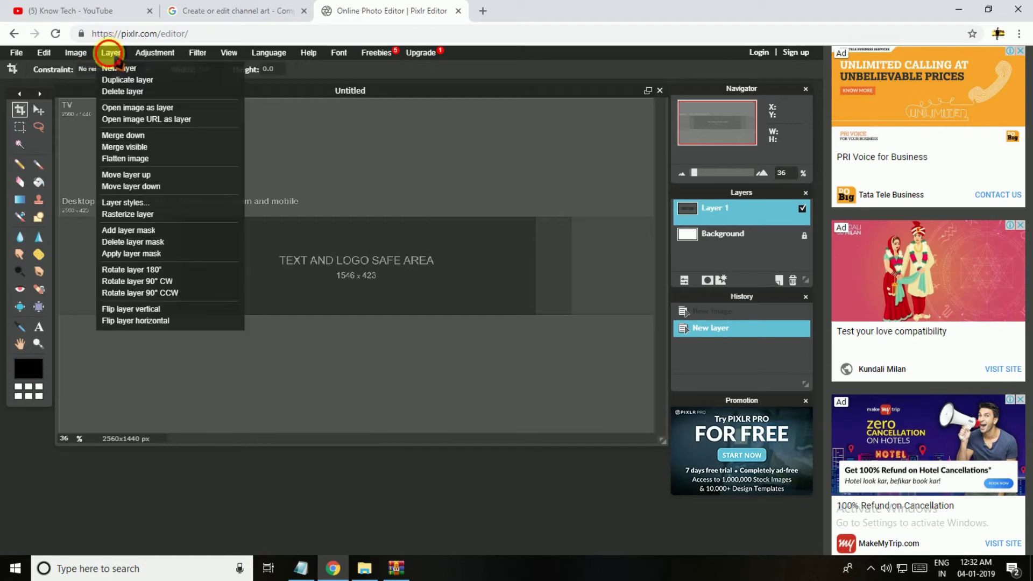
click(137, 107)
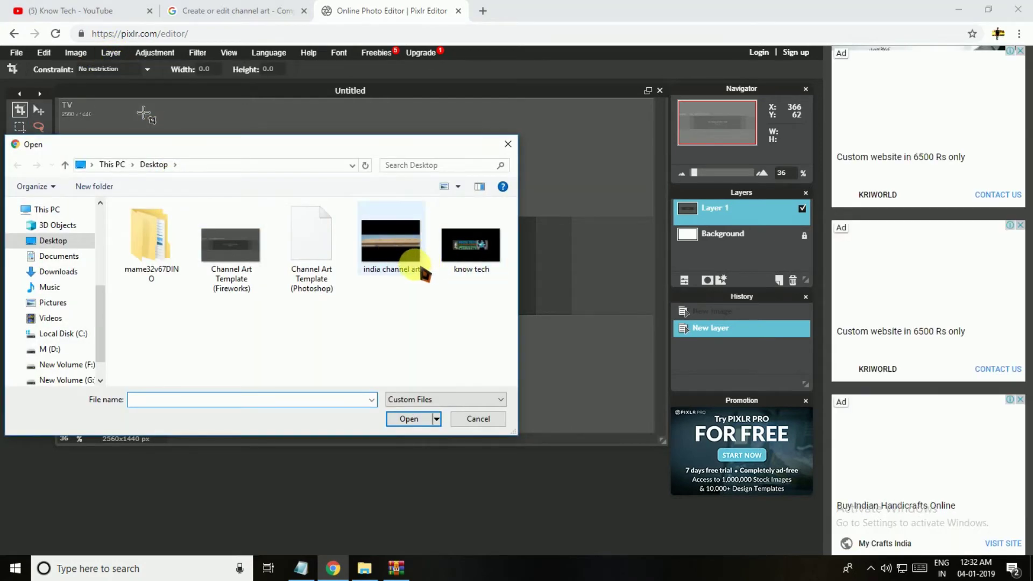
click(476, 257)
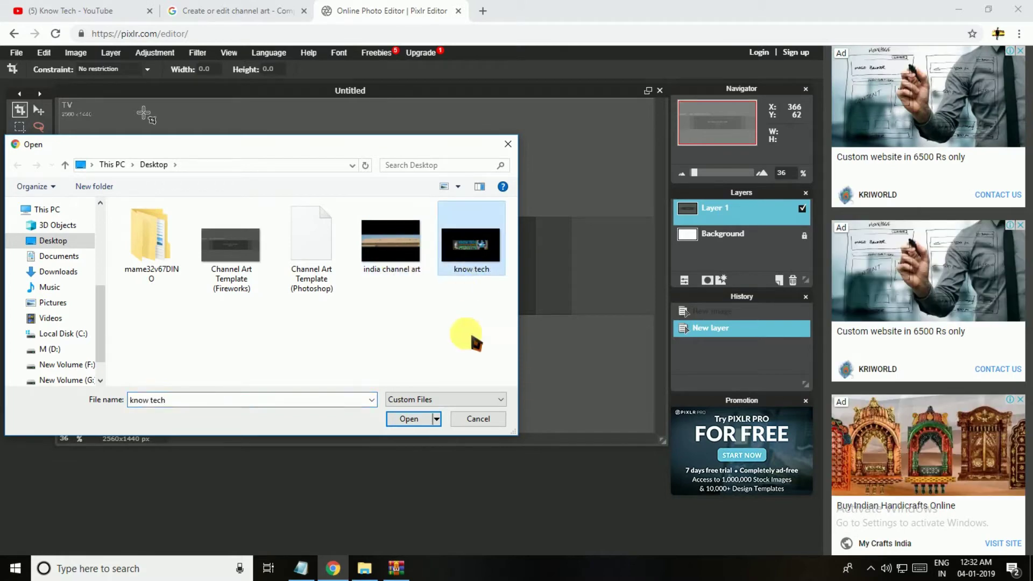
click(408, 420)
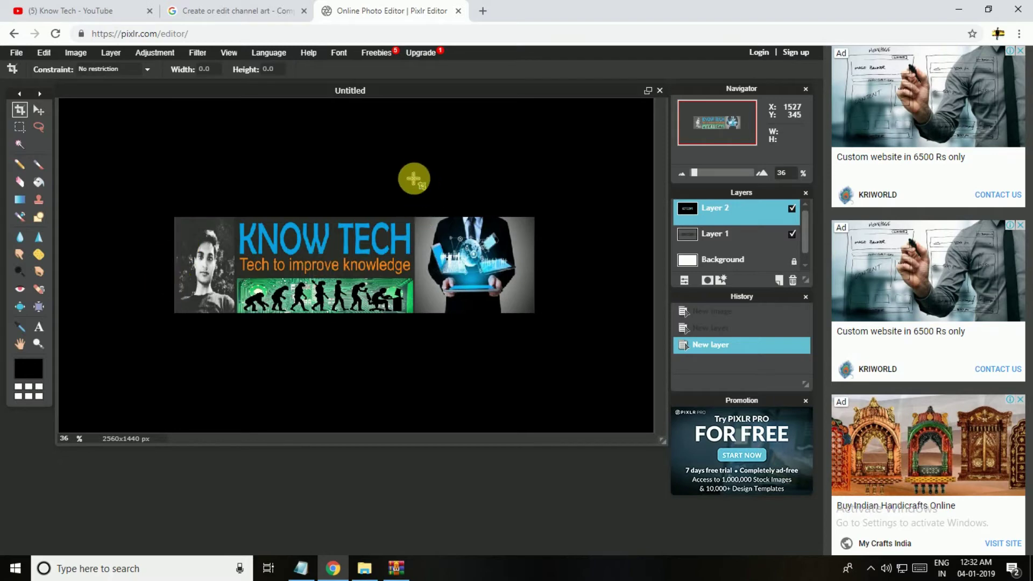
drag(413, 178, 438, 210)
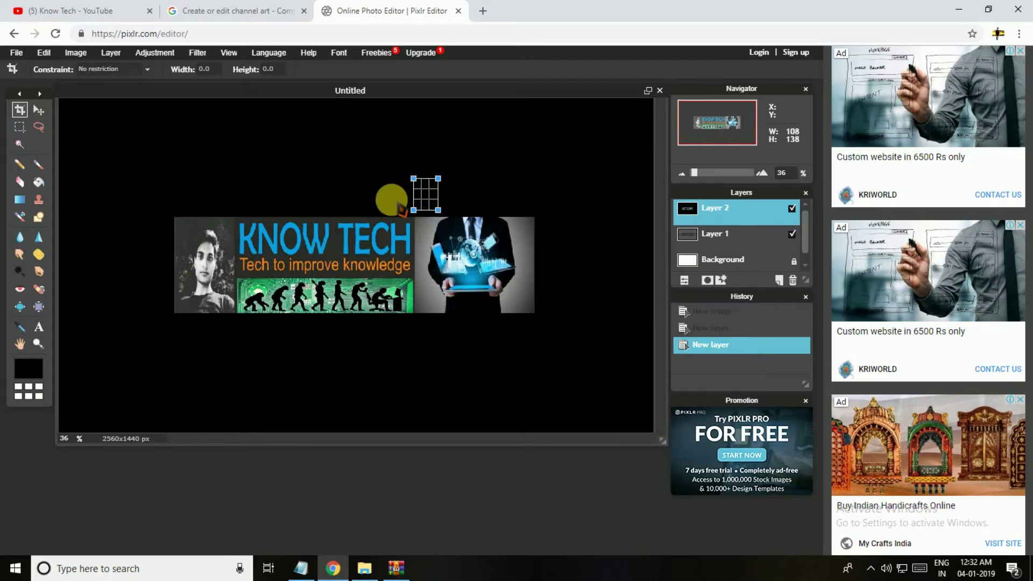
click(108, 52)
click(407, 324)
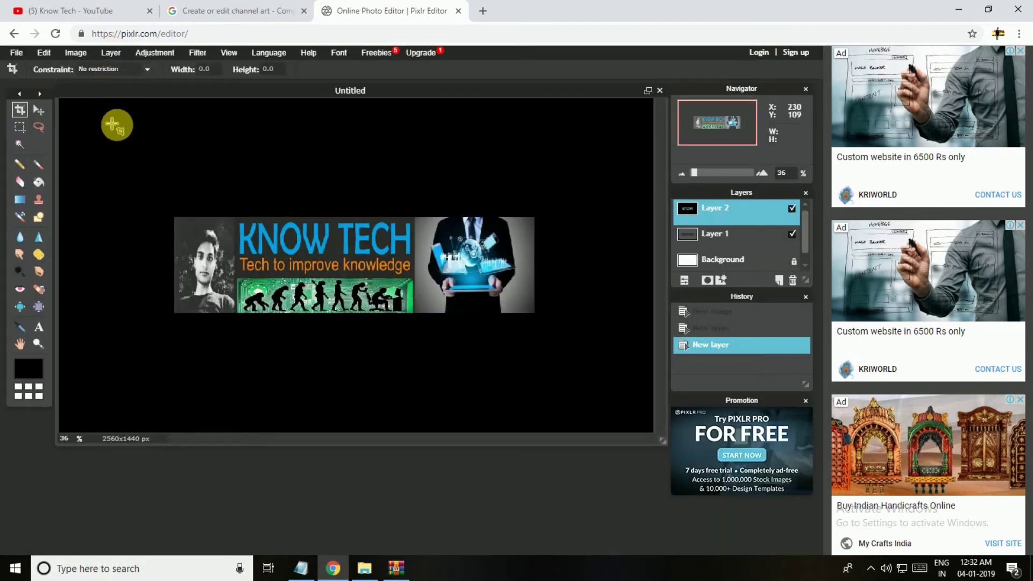
Step: Load the art (2) image from the Documents folder as a new layer
click(111, 52)
click(146, 109)
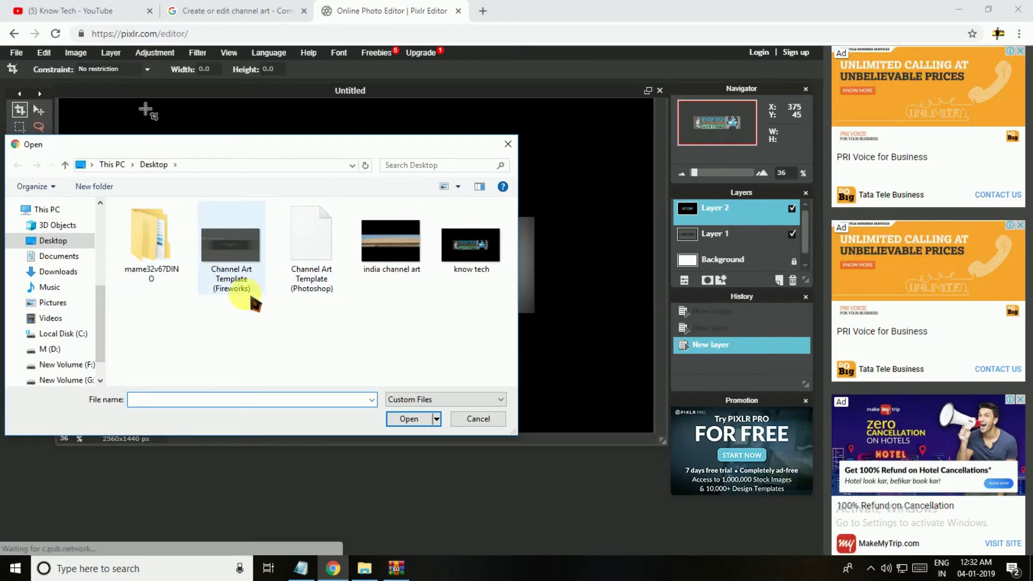
click(59, 257)
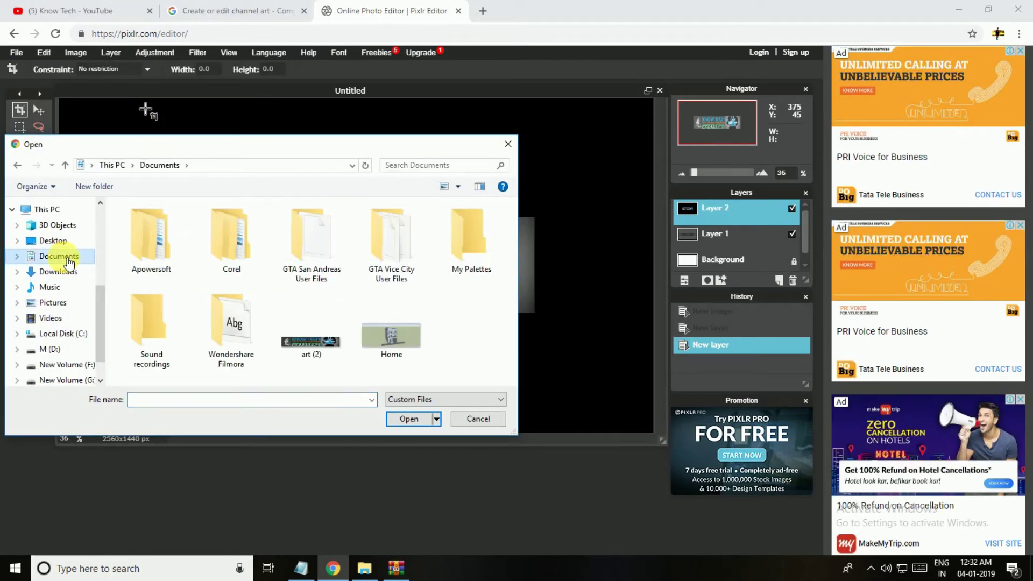
click(295, 343)
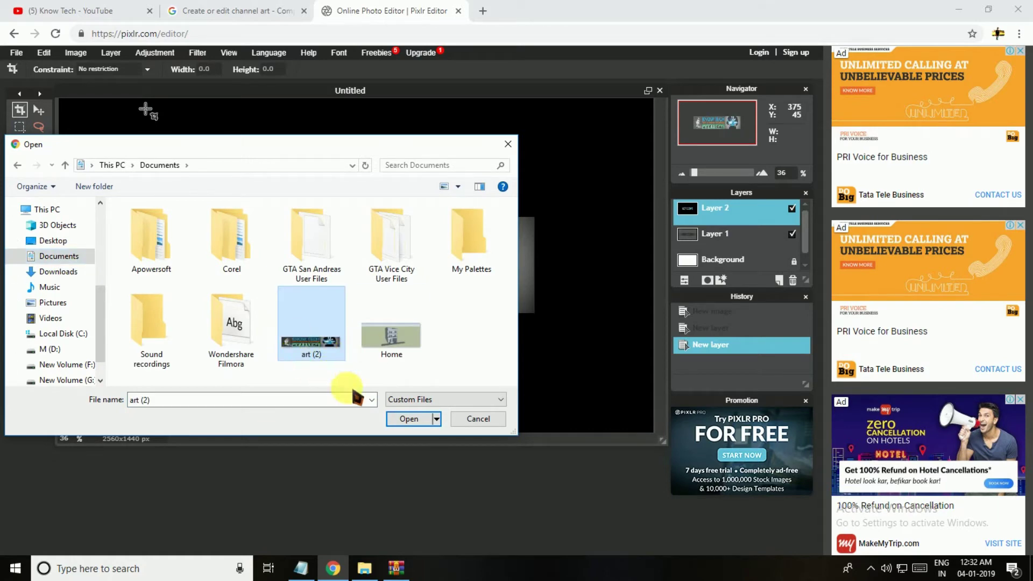
click(405, 418)
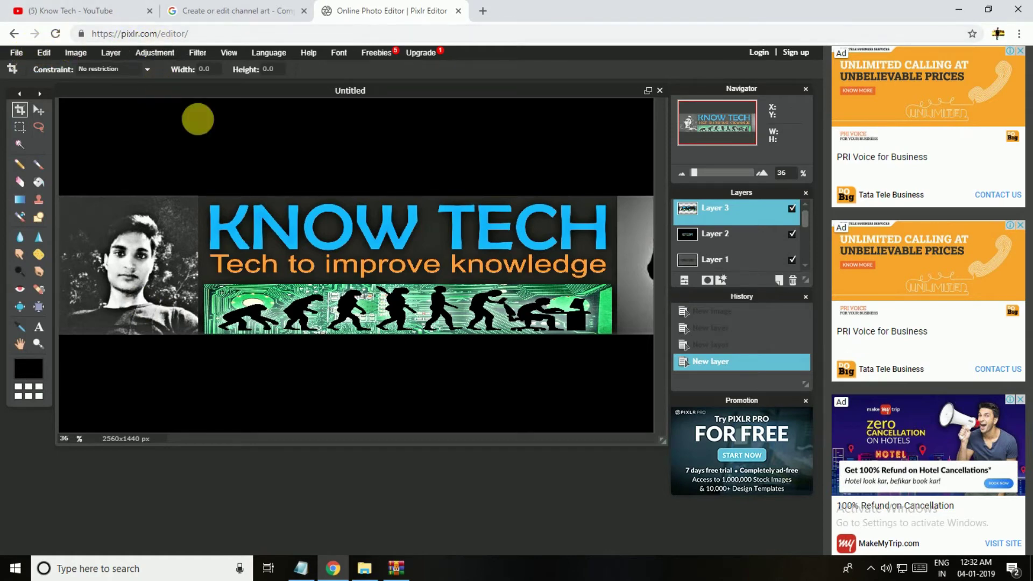
Step: Add the line "sorry i will chose another one" below "set on channel art" in the Notepad instructions
click(300, 567)
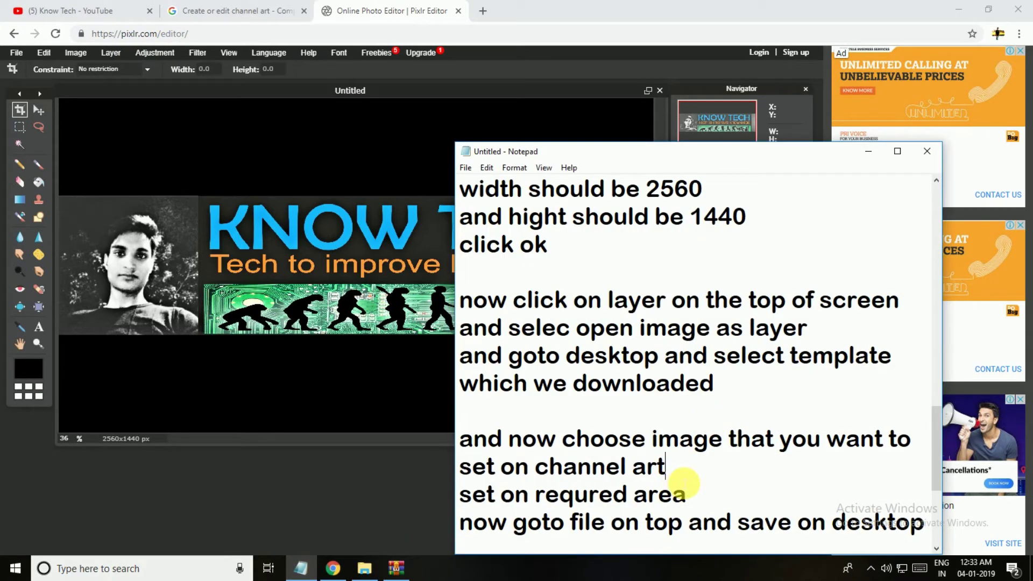
key(Return)
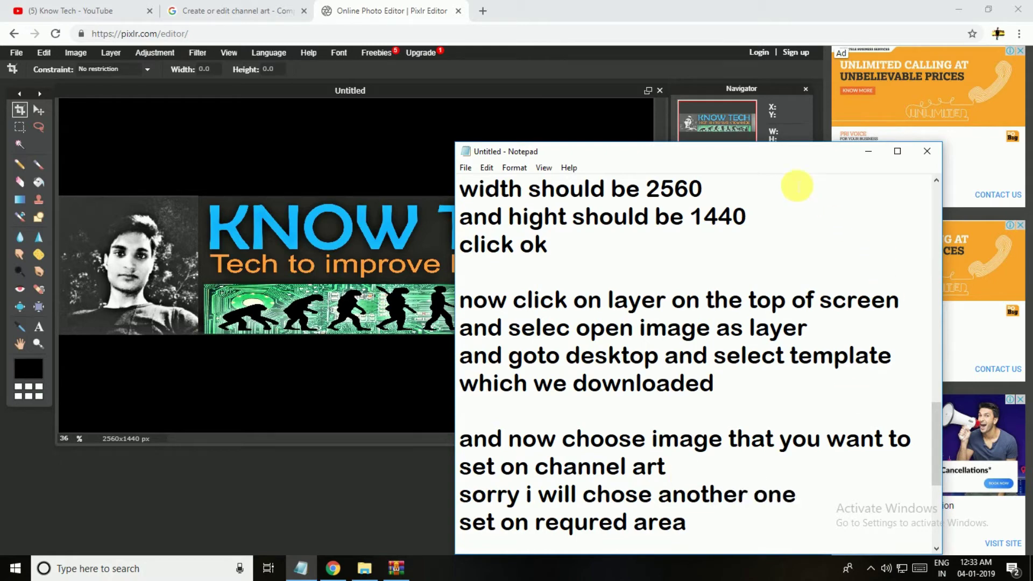
click(868, 151)
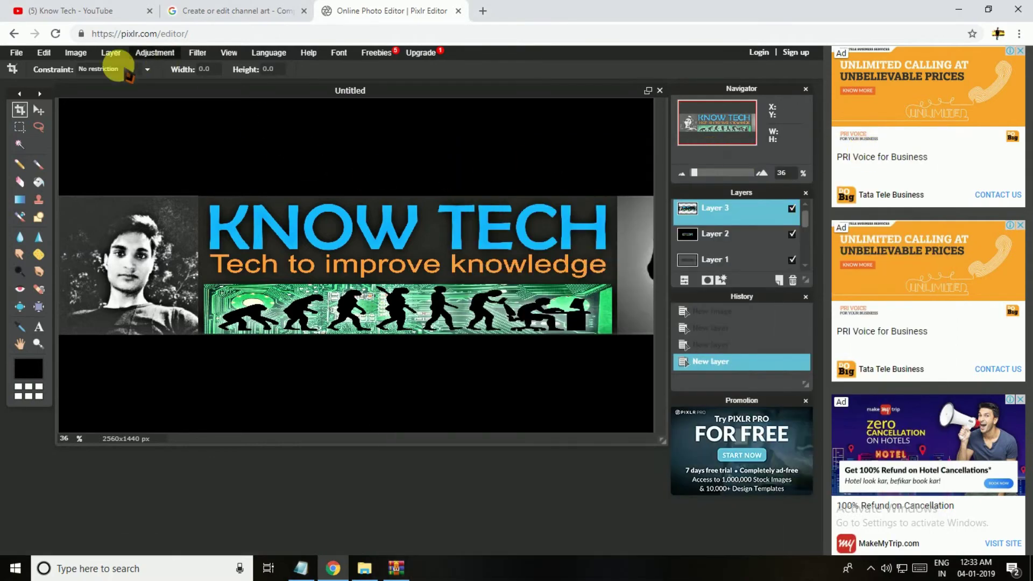
Step: Load the know tech image from the Desktop again as a layer on top of the art (2) banner
click(75, 53)
click(110, 52)
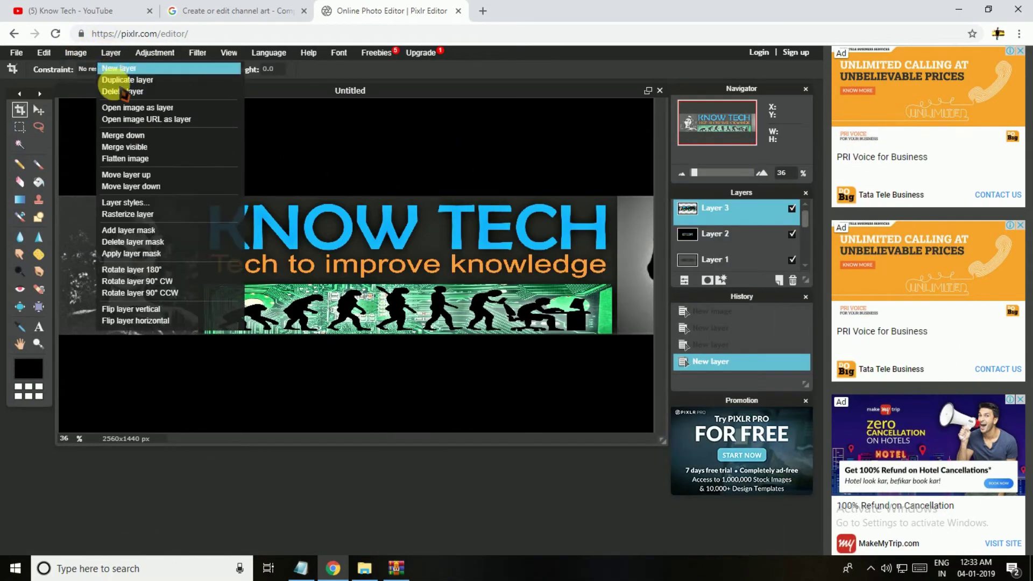
click(121, 108)
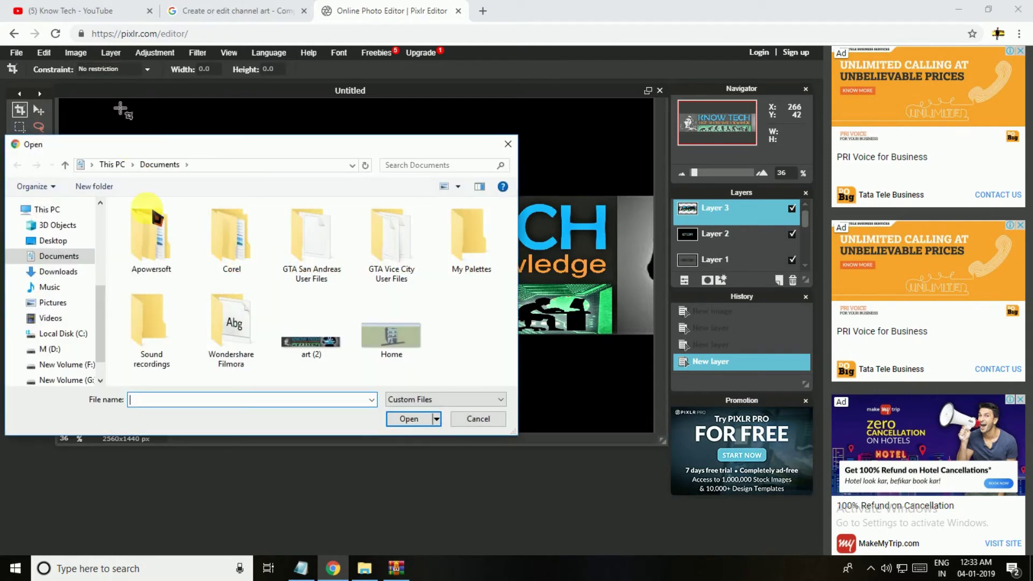
click(81, 274)
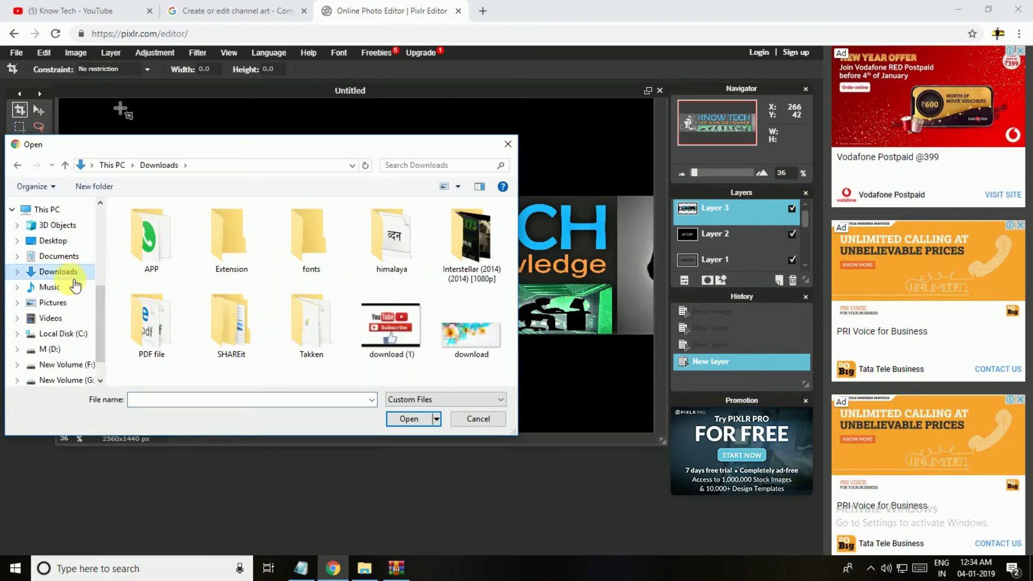
click(61, 257)
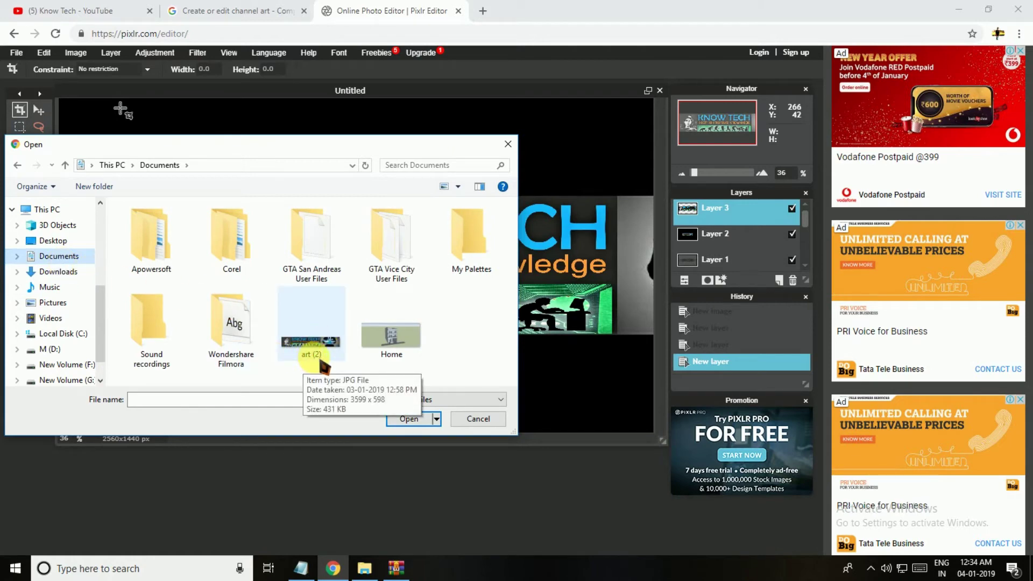
click(58, 242)
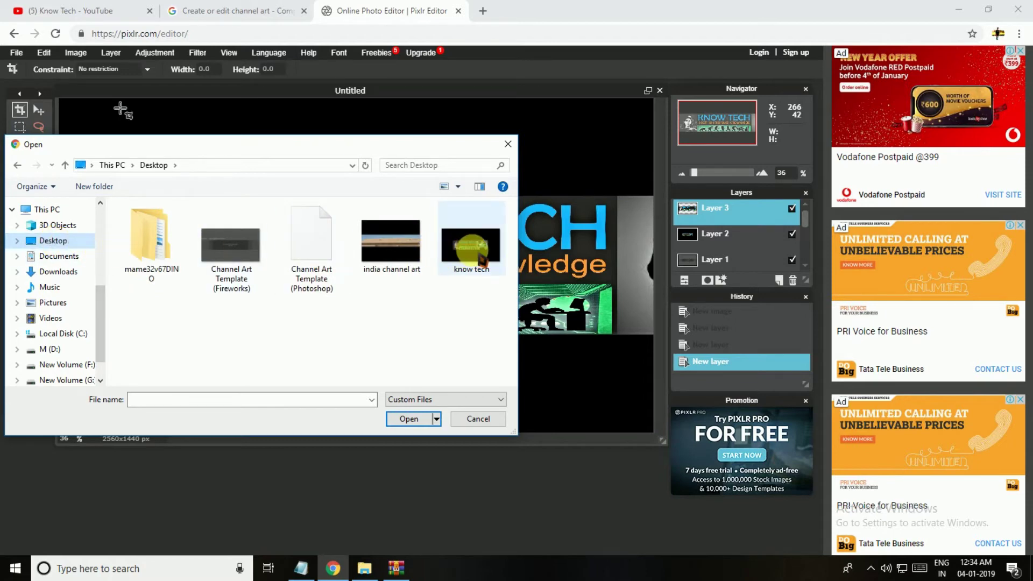
click(480, 257)
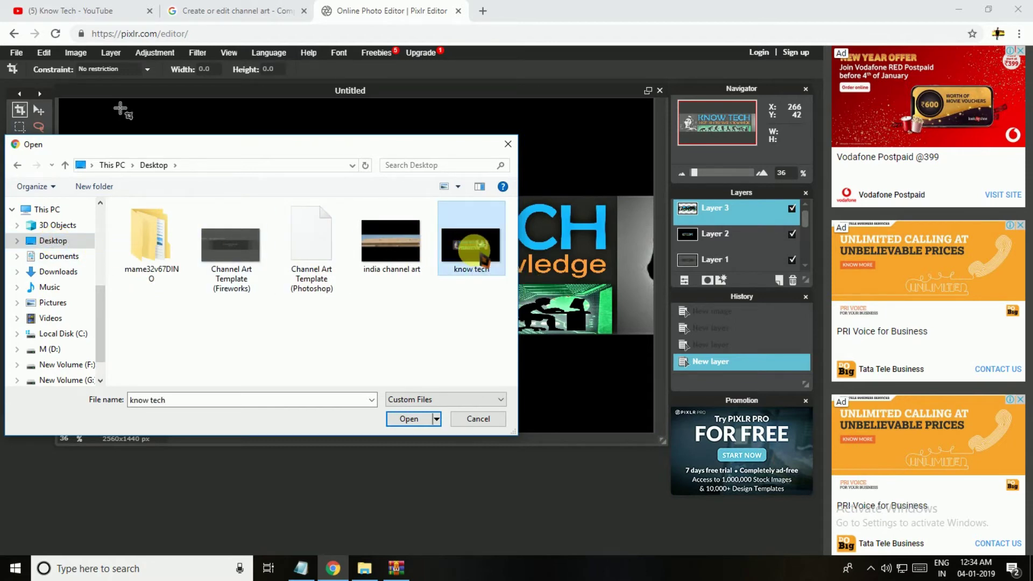
click(409, 422)
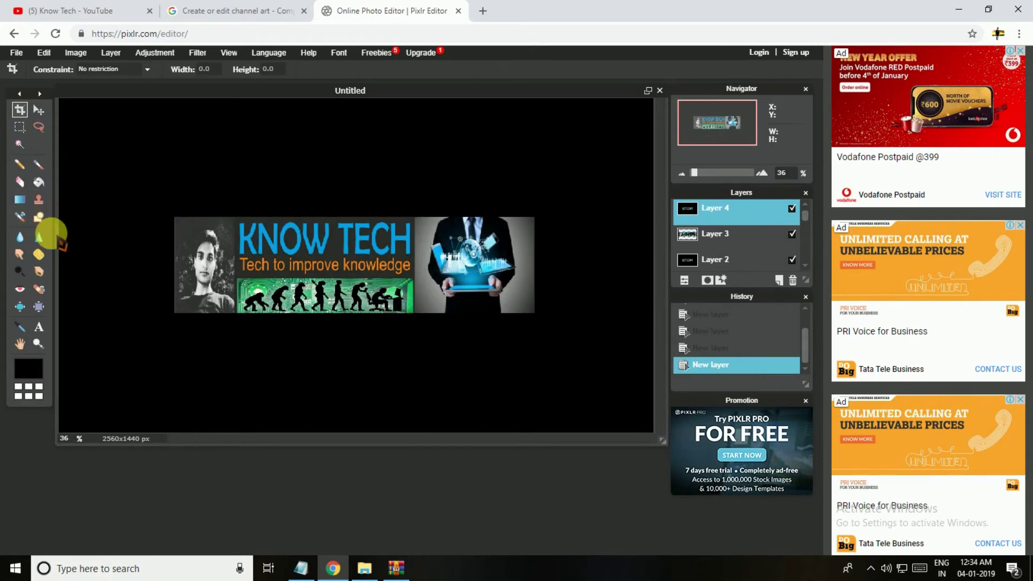
Step: Highlight the Notepad line "now goto file on top and save on desktop", and return to Pixlr
click(301, 567)
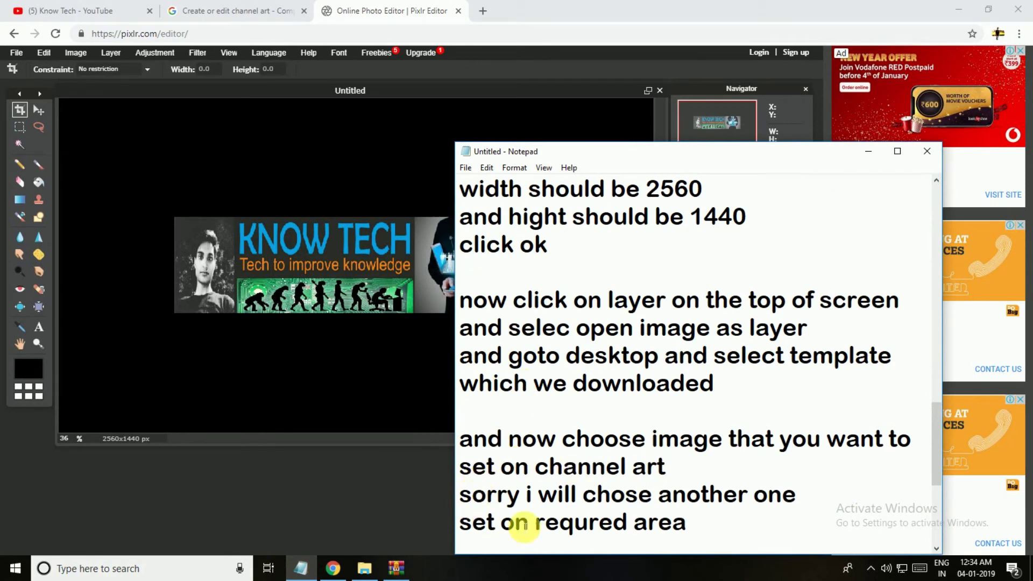
scroll(940, 423, down, 1)
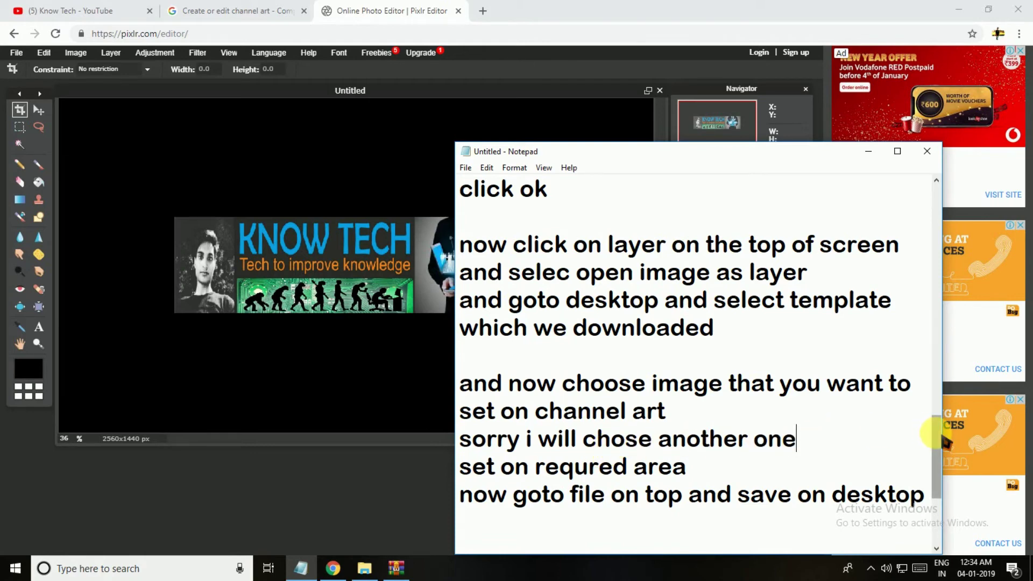
scroll(941, 428, down, 1)
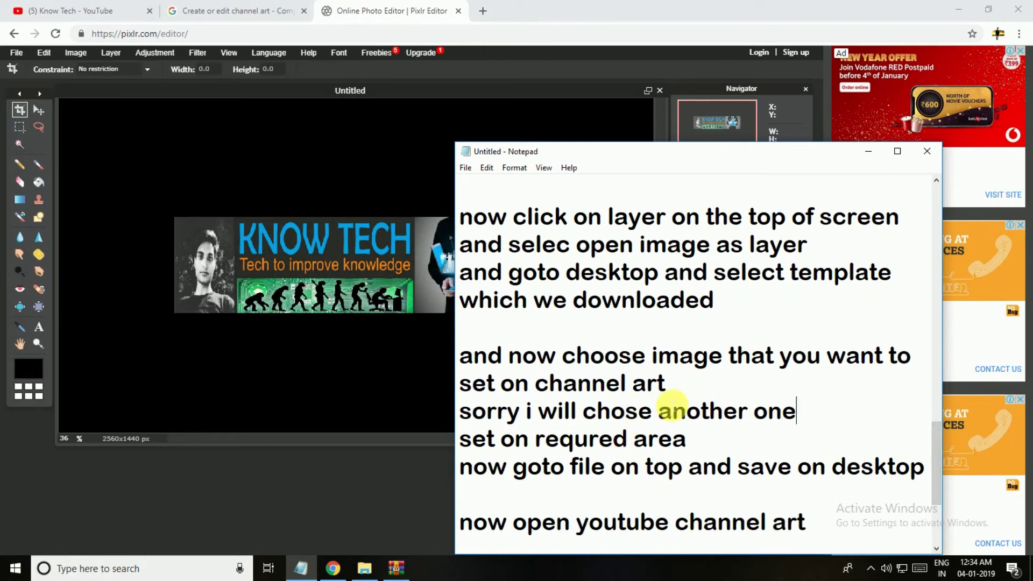
drag(460, 466, 909, 466)
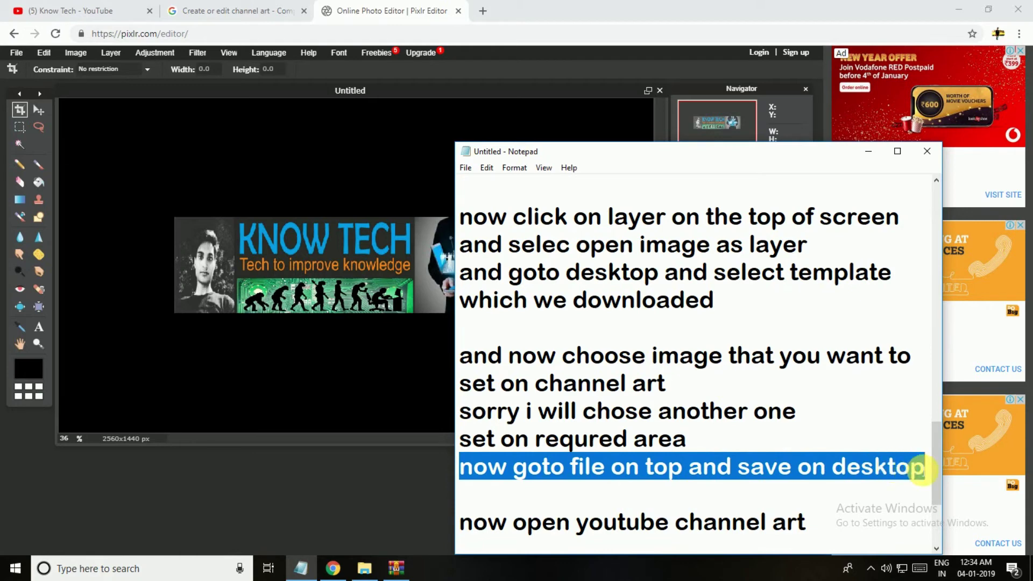
click(780, 503)
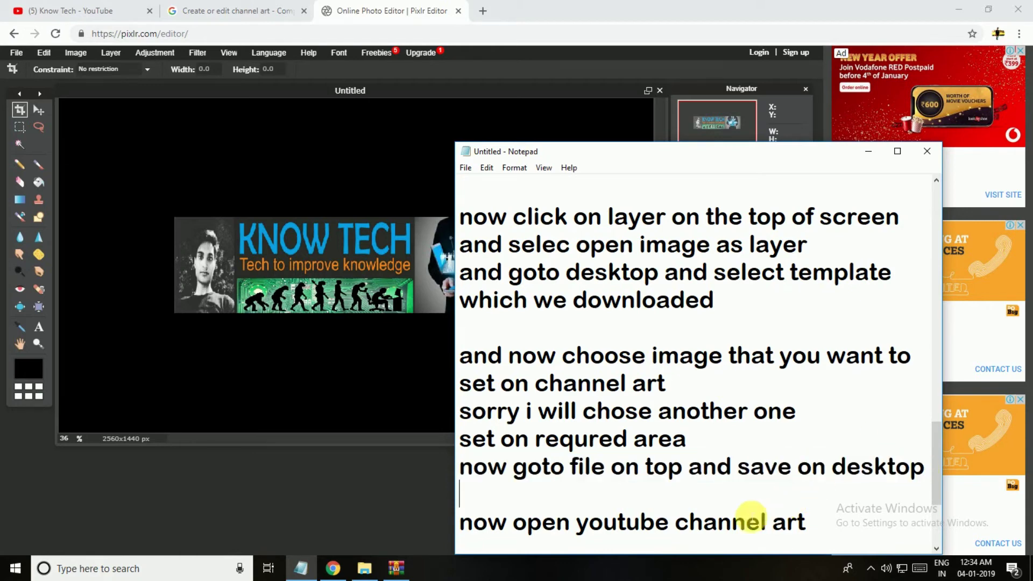
click(134, 162)
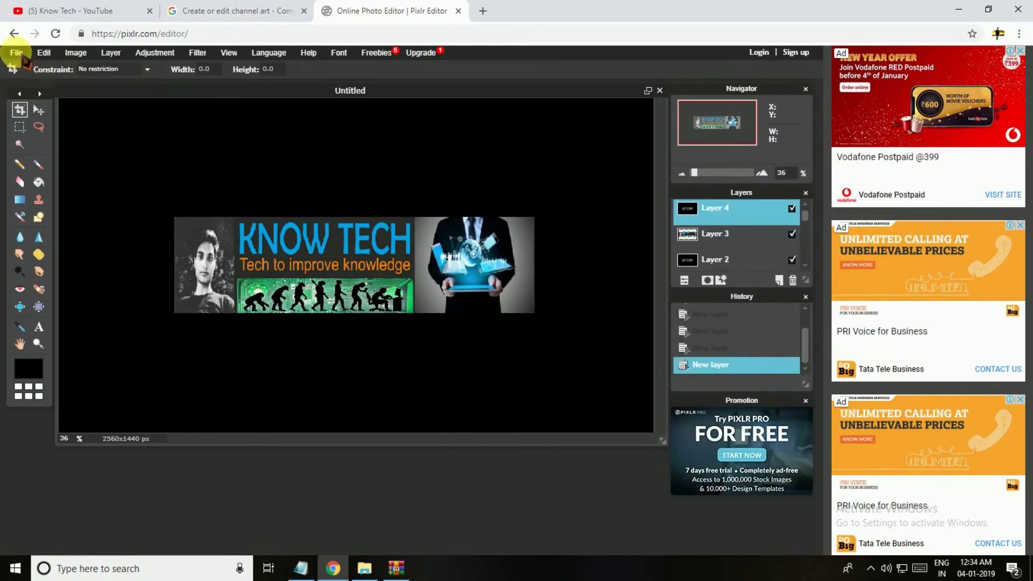
Step: Save the image to the Desktop as channel art in JPEG format at quality 100
click(16, 52)
click(38, 107)
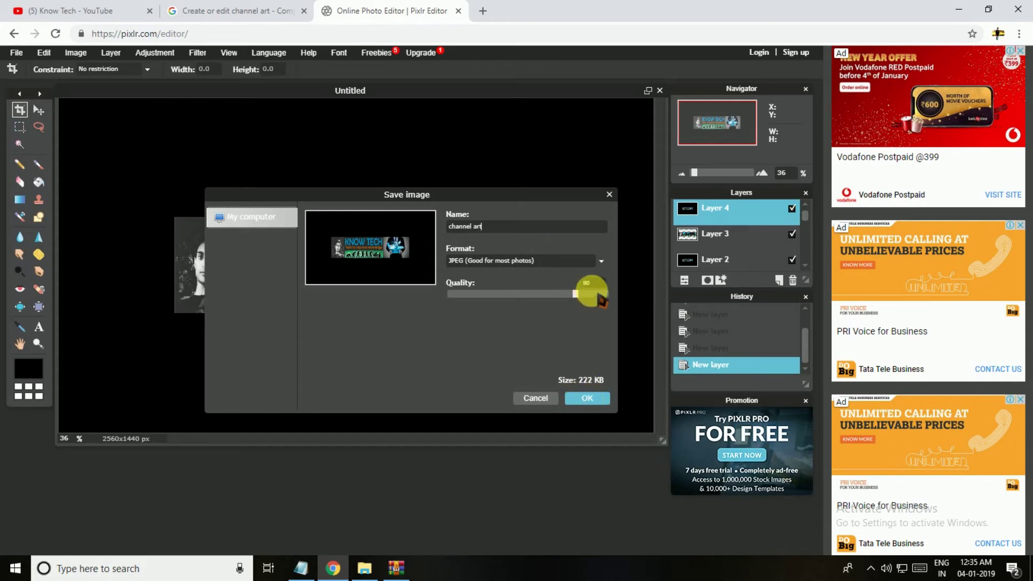
drag(585, 298, 610, 305)
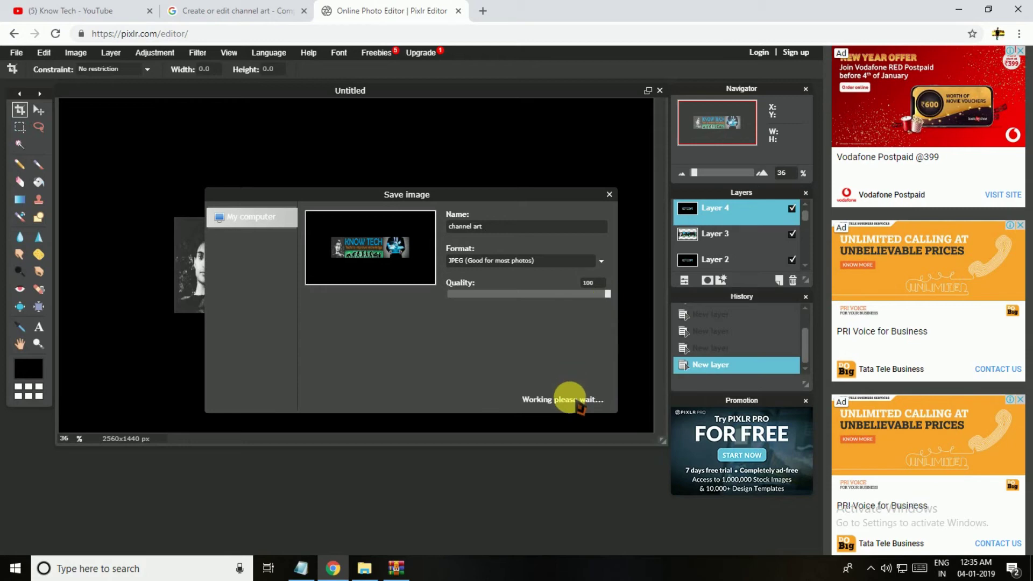
click(590, 401)
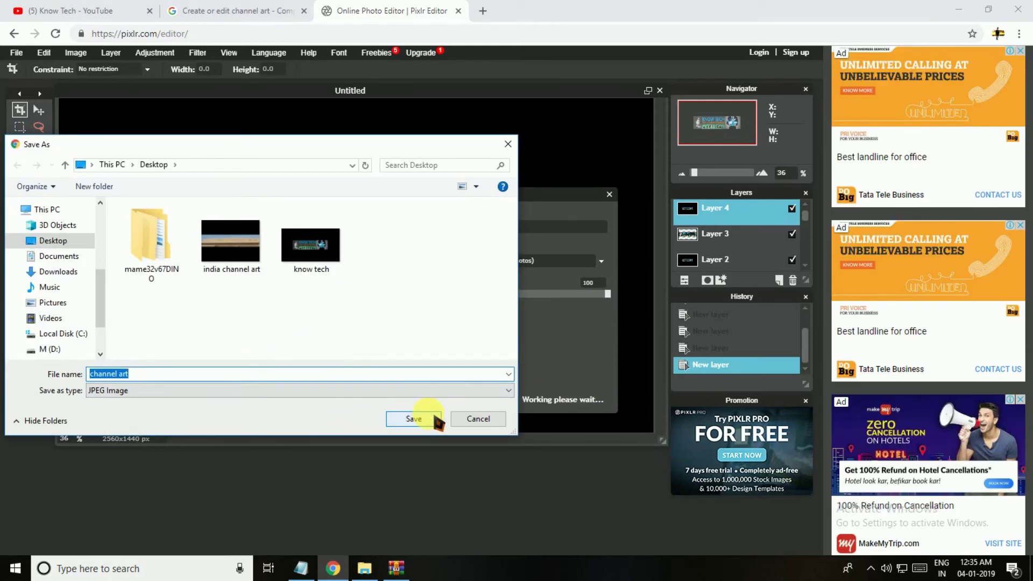
click(421, 419)
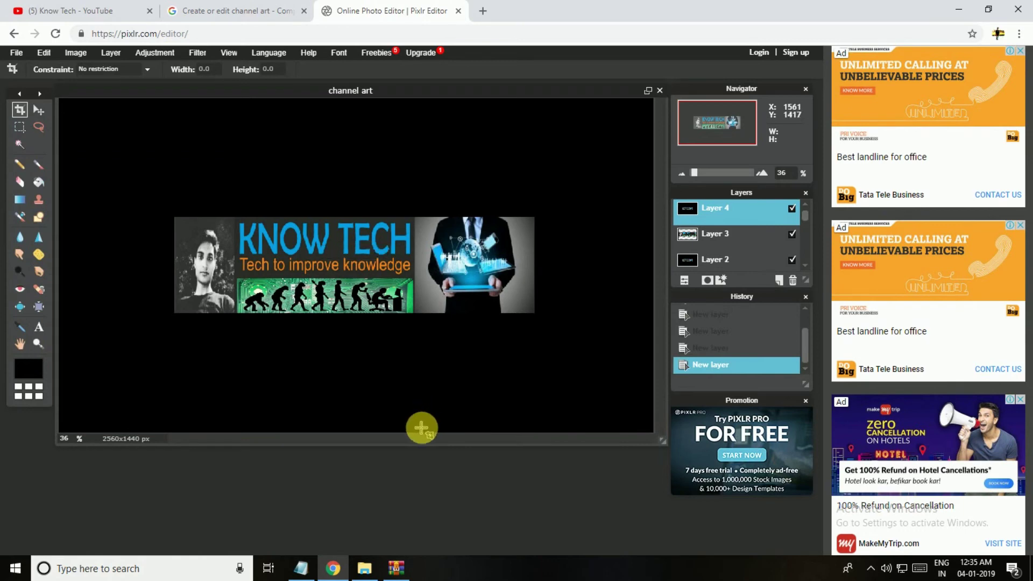
mouse_move(338, 574)
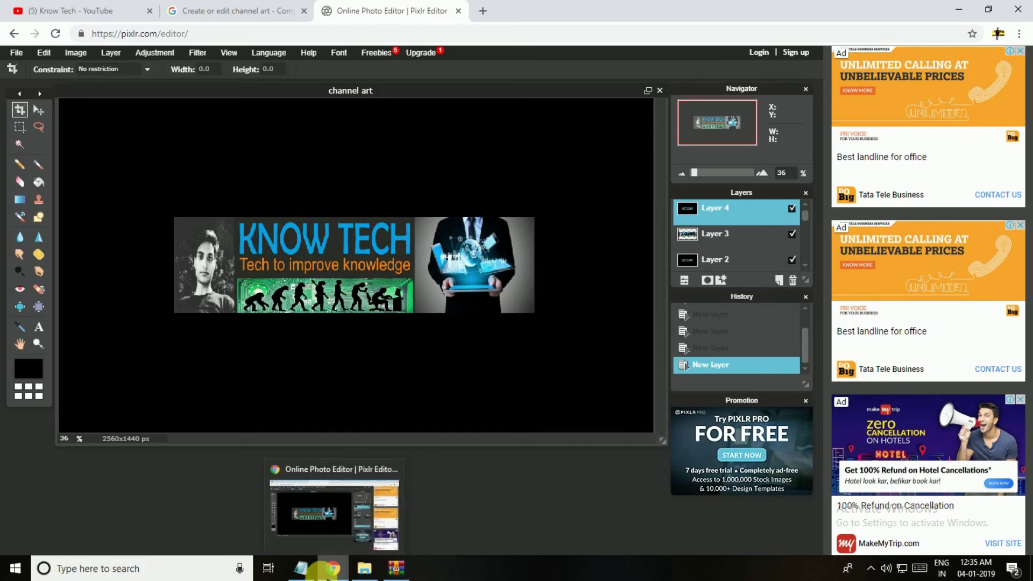
Step: Highlight the Notepad line "now open youtube channel art", and switch to the channel art upload dialog on YouTube
click(301, 566)
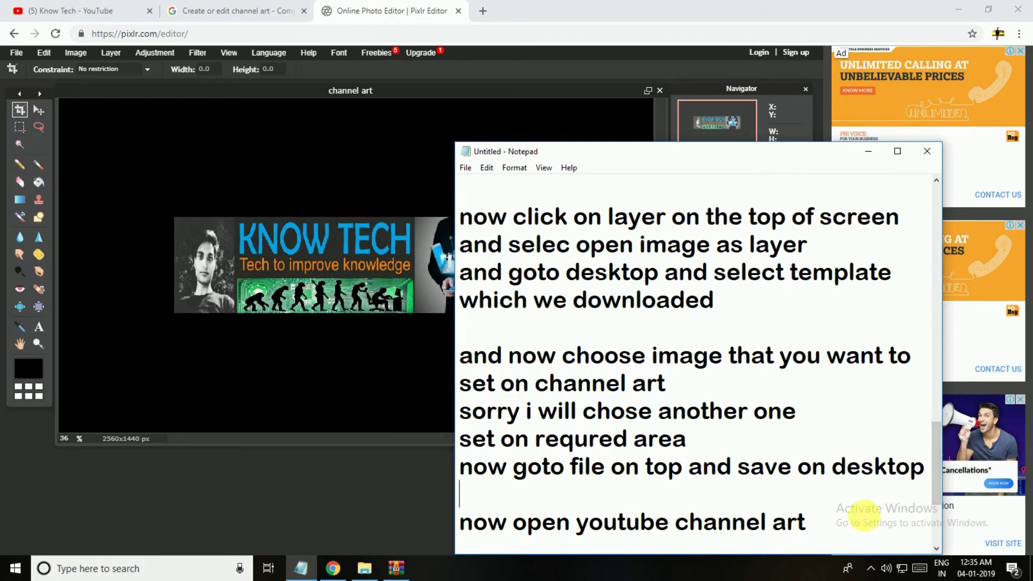
drag(814, 525, 467, 533)
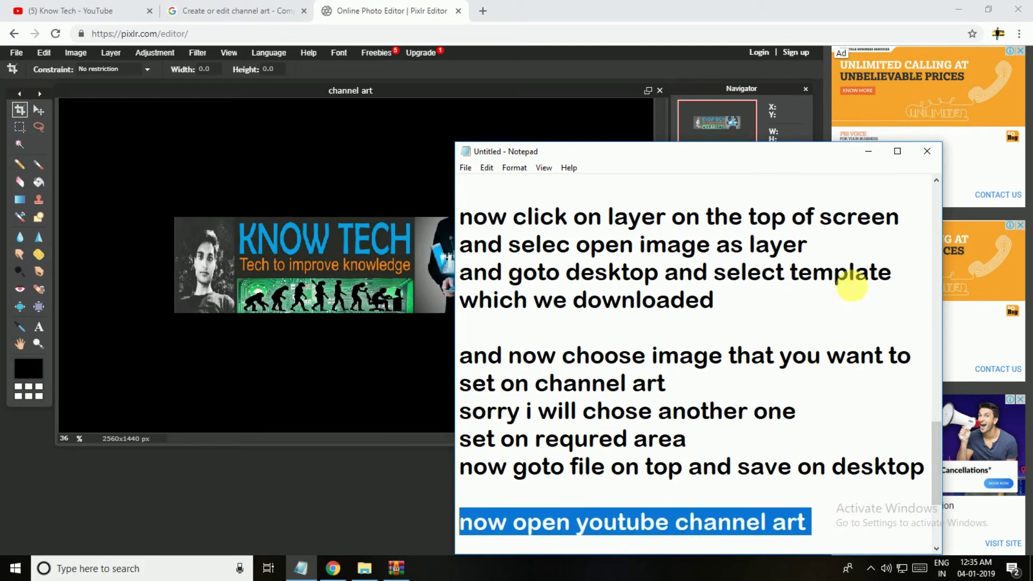
click(868, 151)
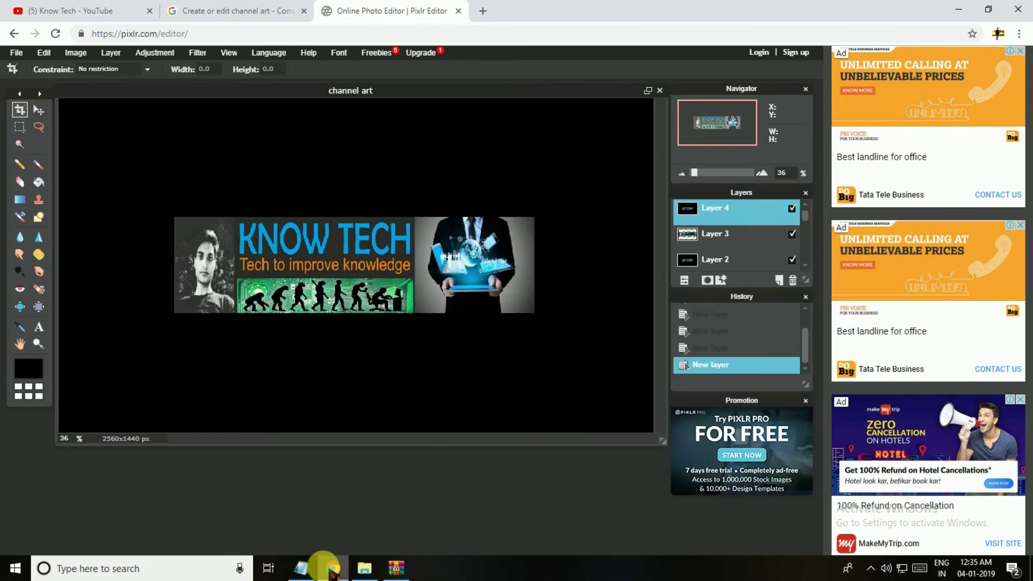
click(333, 568)
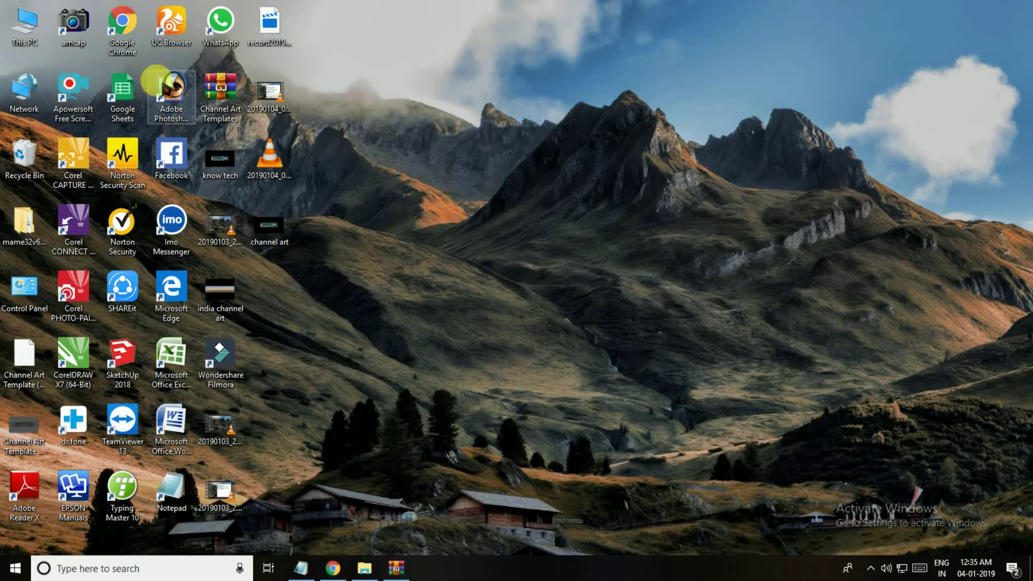
click(331, 566)
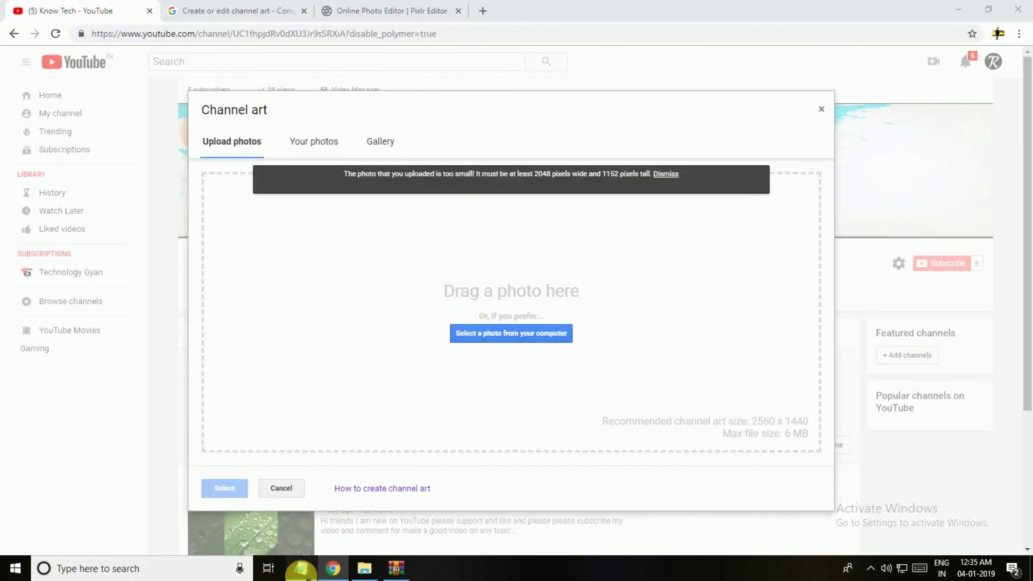
Step: Highlight the Notepad lines "and choose image that you saved now on desktop now it has been done", and return to YouTube
click(299, 568)
drag(939, 441, 940, 473)
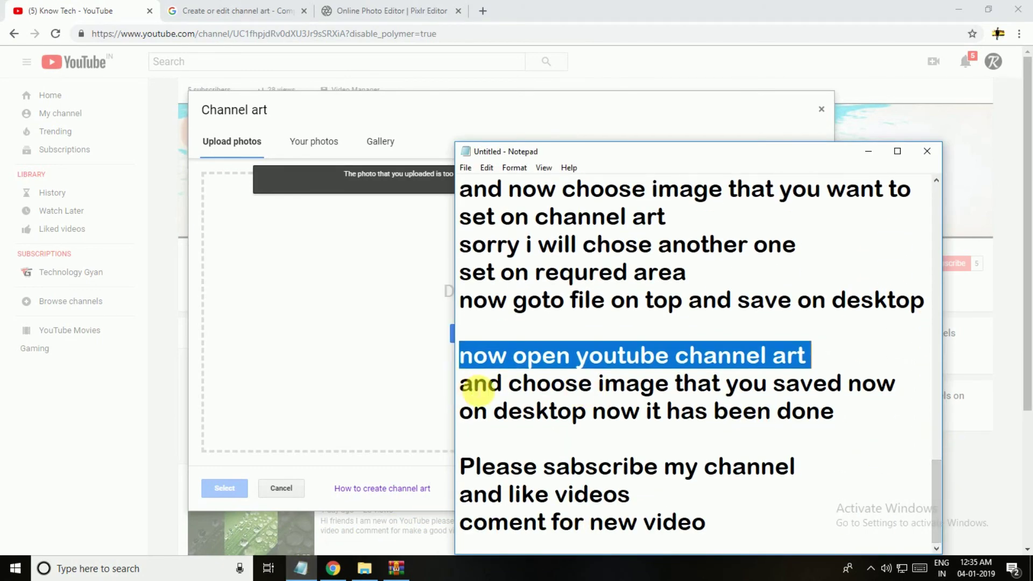
drag(472, 384, 858, 445)
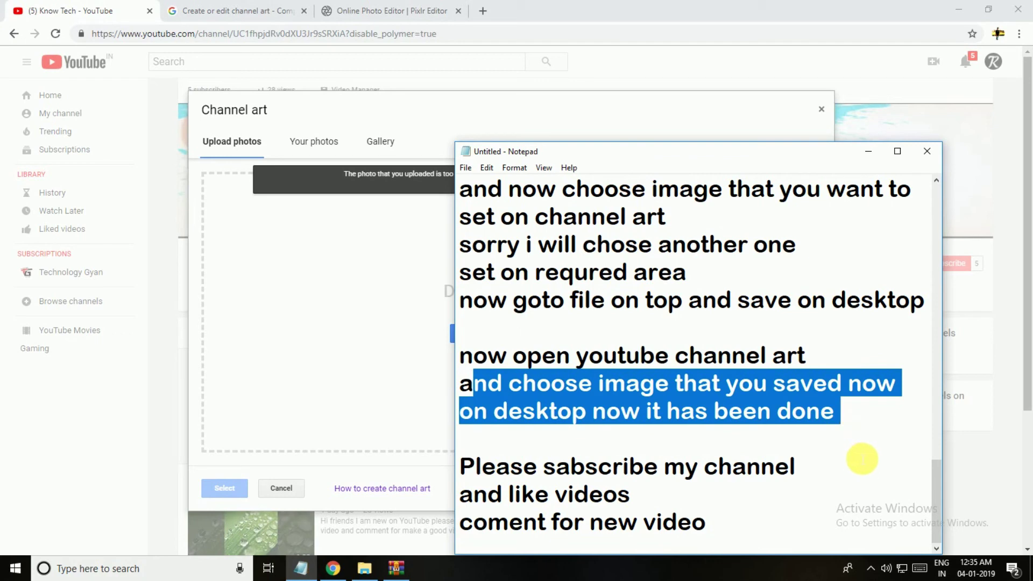
click(864, 458)
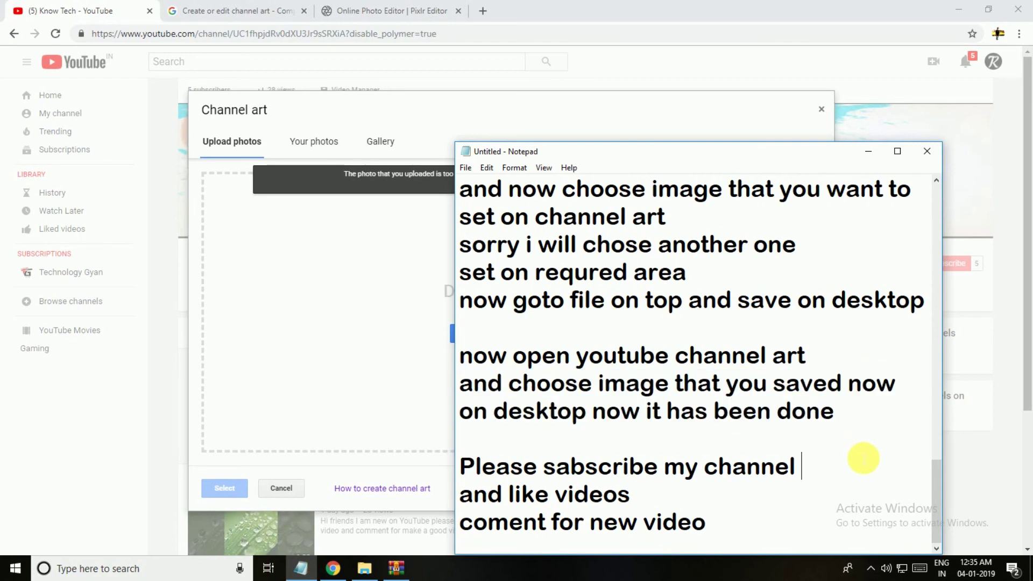
click(867, 151)
Step: Upload the channel art image from the Desktop as the channel's new art
click(506, 331)
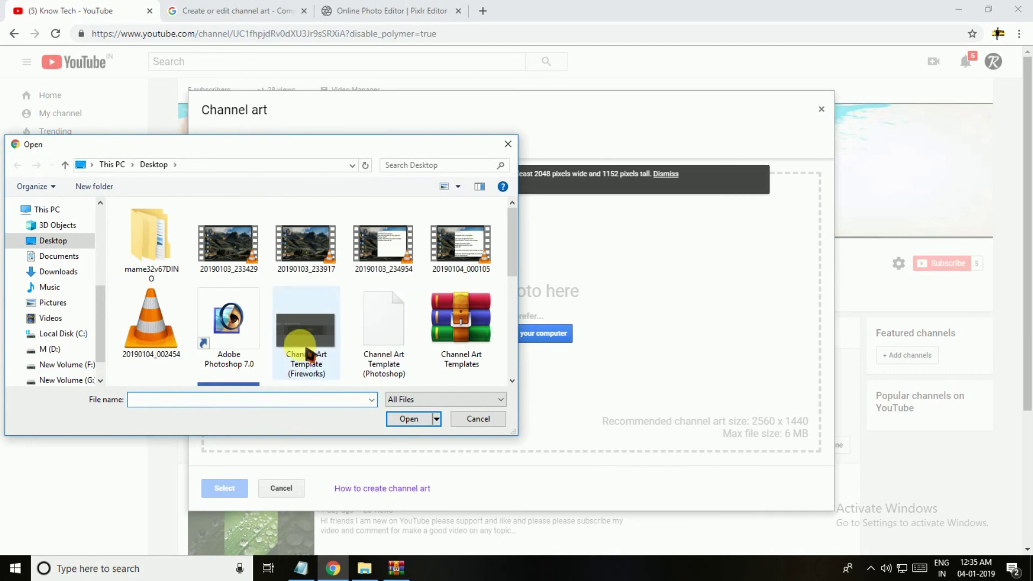
drag(511, 247, 521, 314)
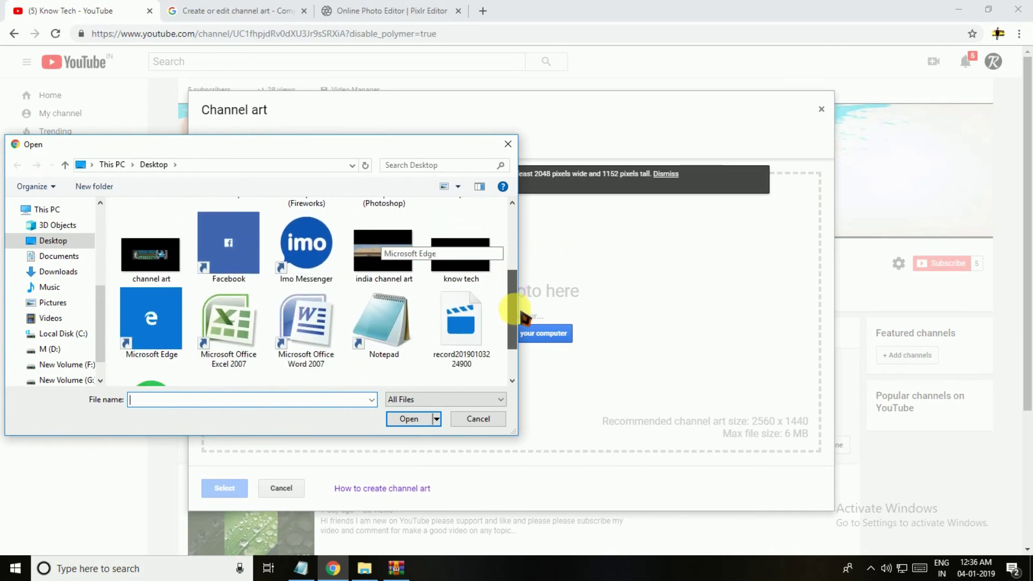
click(146, 269)
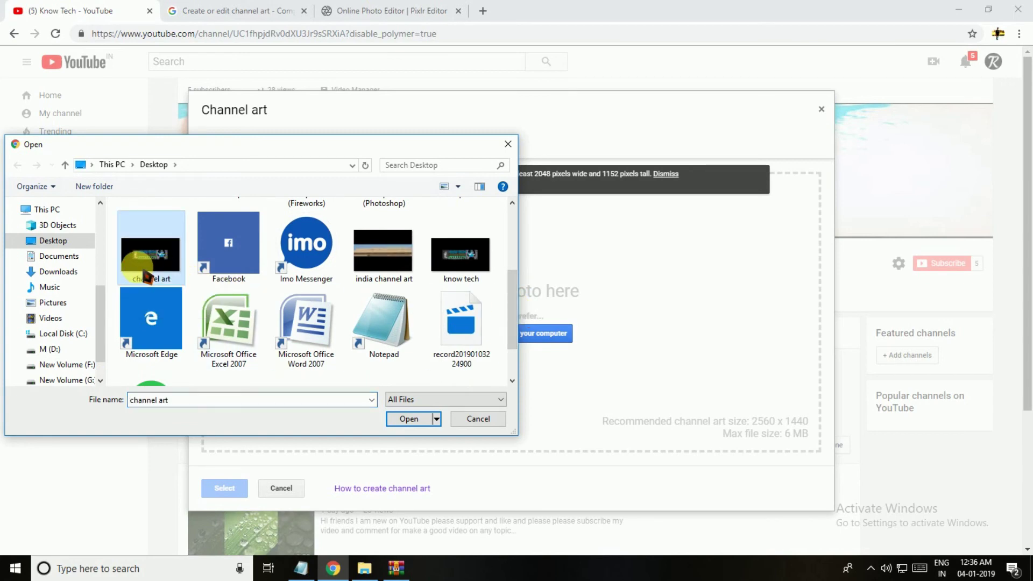
click(407, 419)
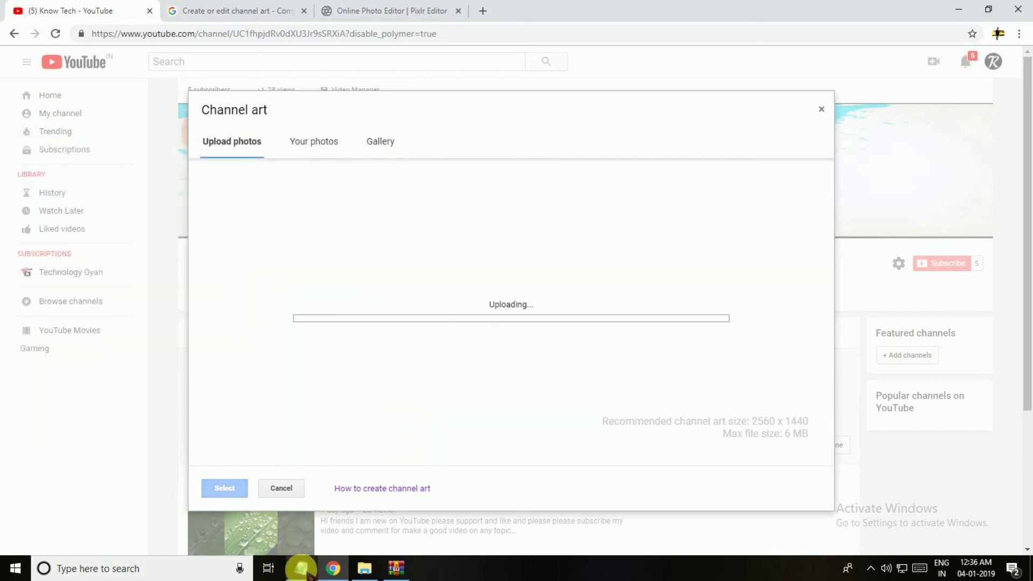
mouse_move(302, 569)
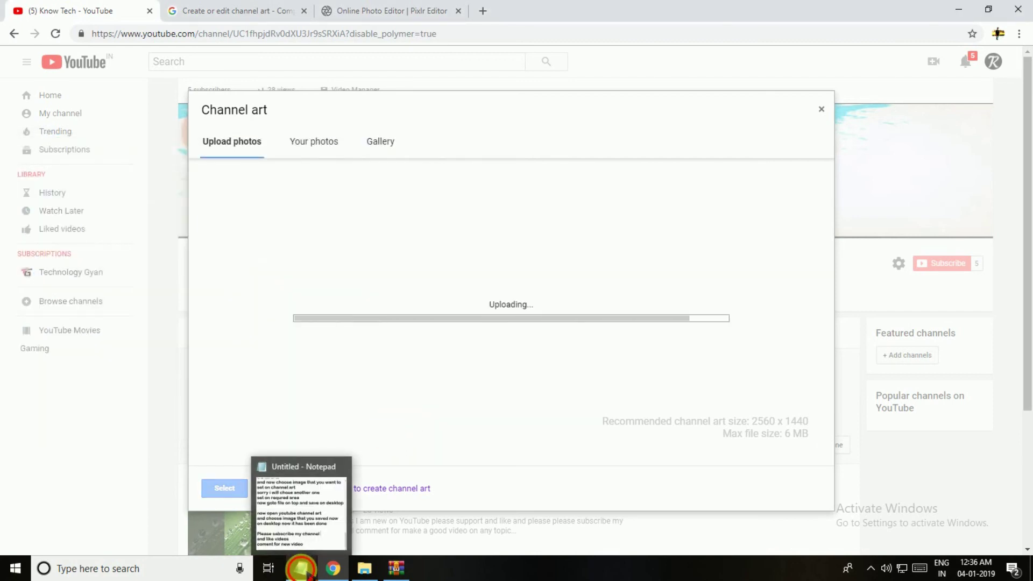
click(302, 569)
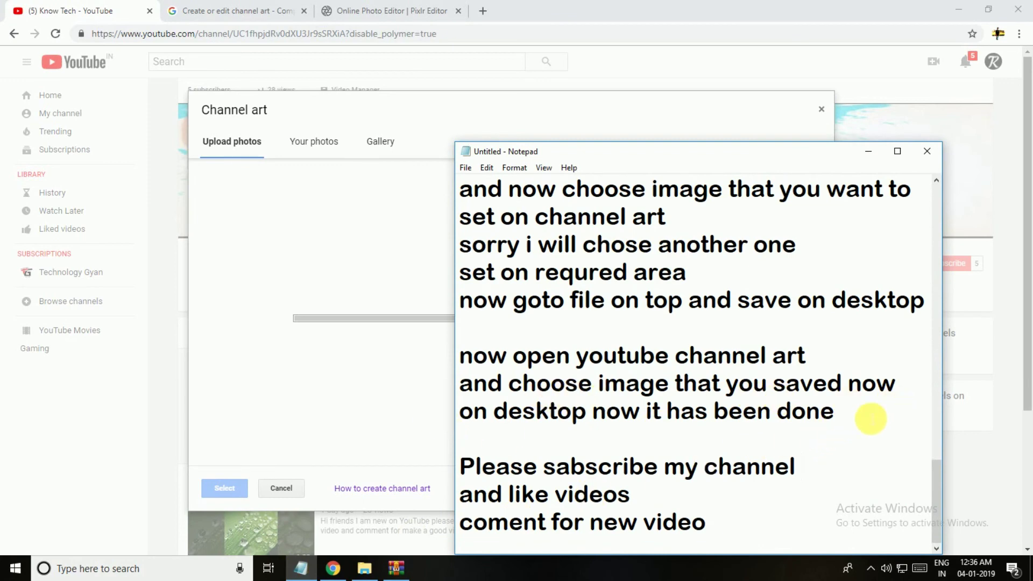
double_click(848, 414)
click(860, 413)
click(868, 151)
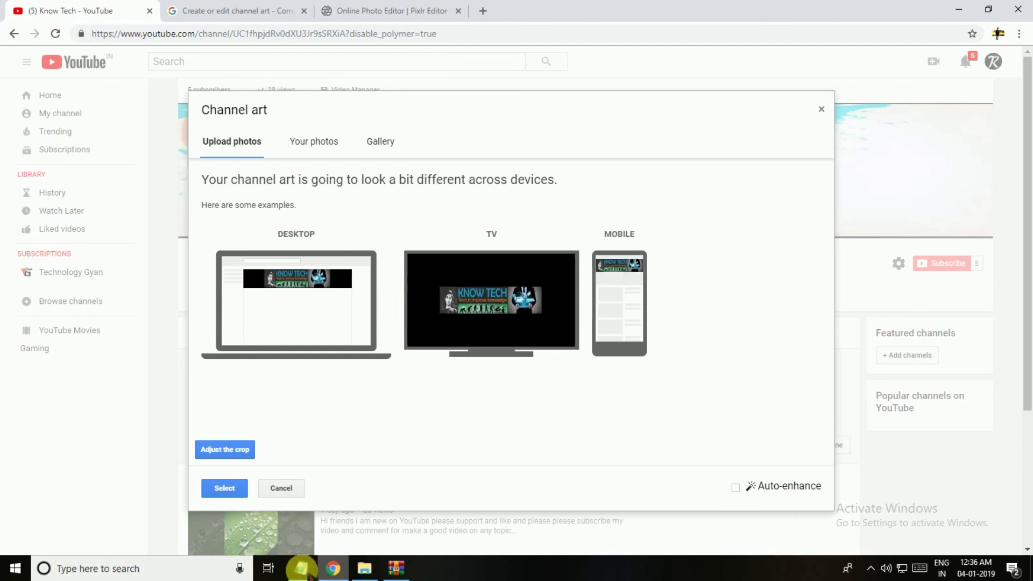
Step: Add the line "click on select" below "on desktop now it has been done" in the Notepad instructions, and return to YouTube
mouse_move(300, 568)
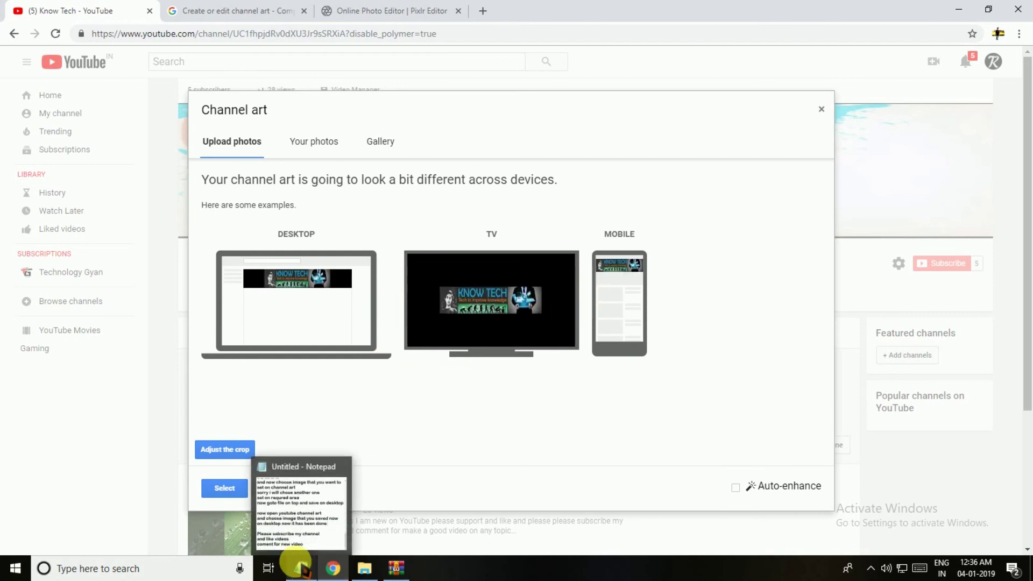
mouse_move(371, 572)
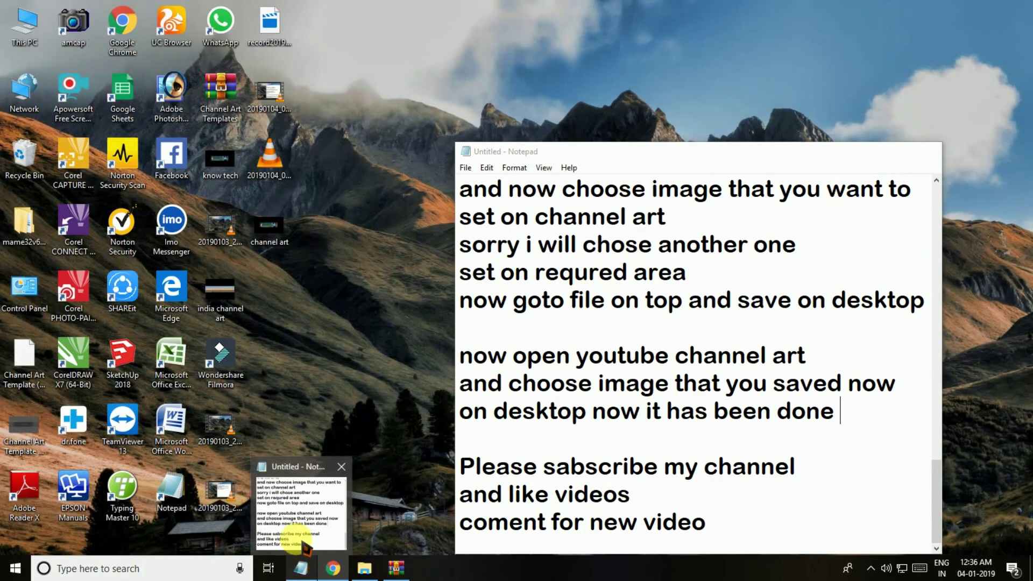
click(302, 544)
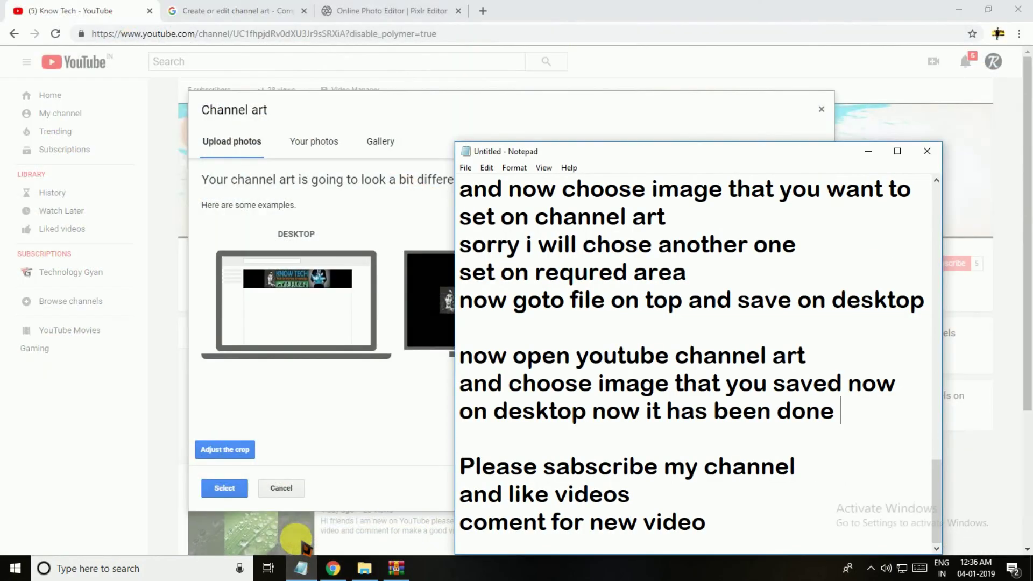
click(829, 417)
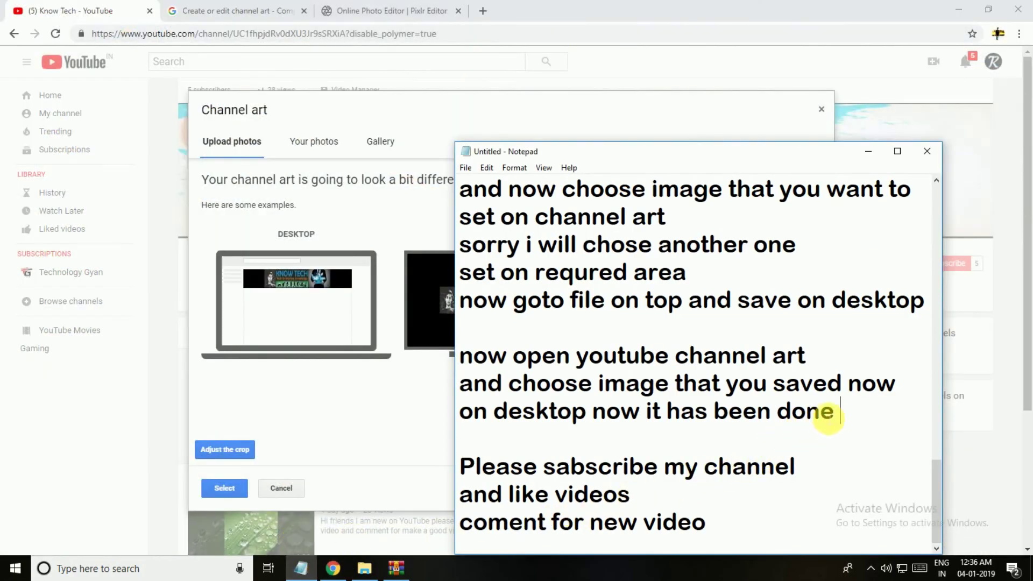
drag(832, 418, 466, 430)
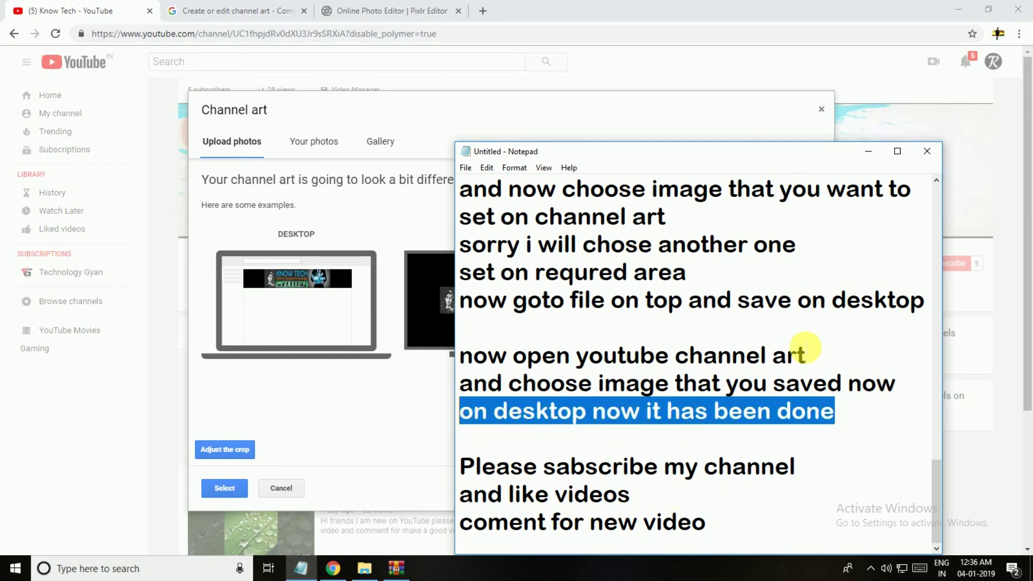
click(847, 413)
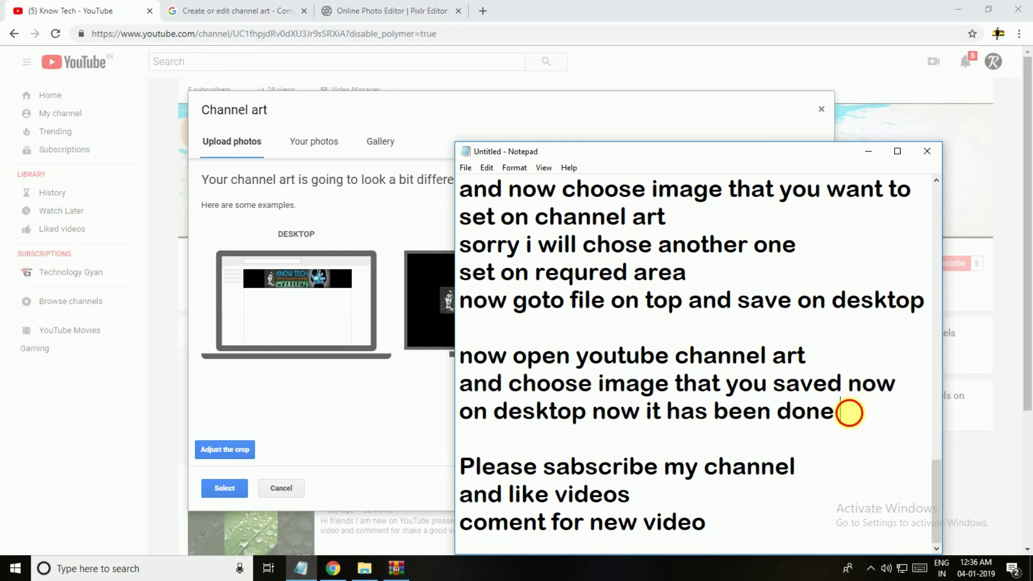
key(Return)
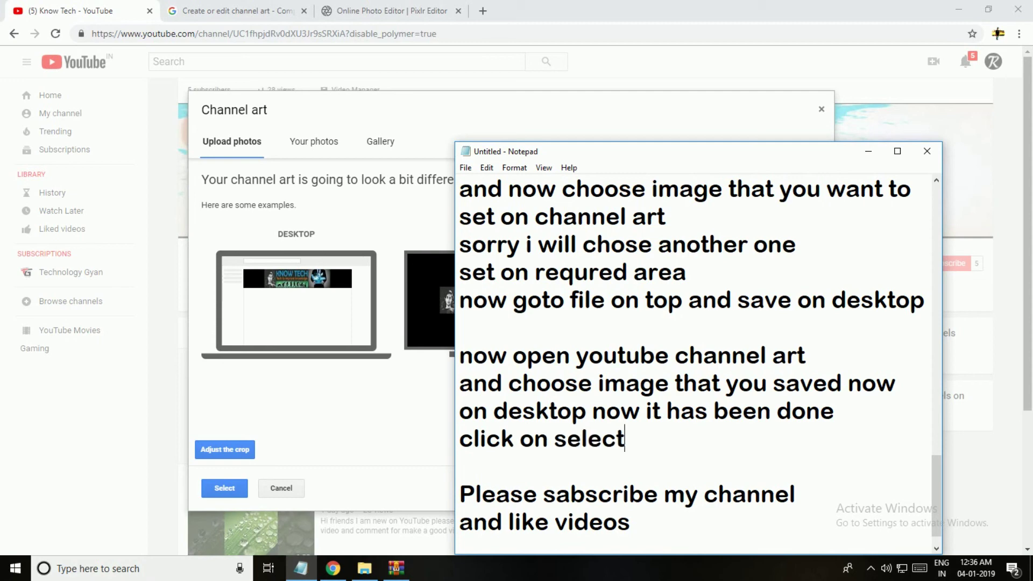
click(868, 151)
Step: Apply the uploaded image as the channel art and look over the Know Tech channel page
click(218, 488)
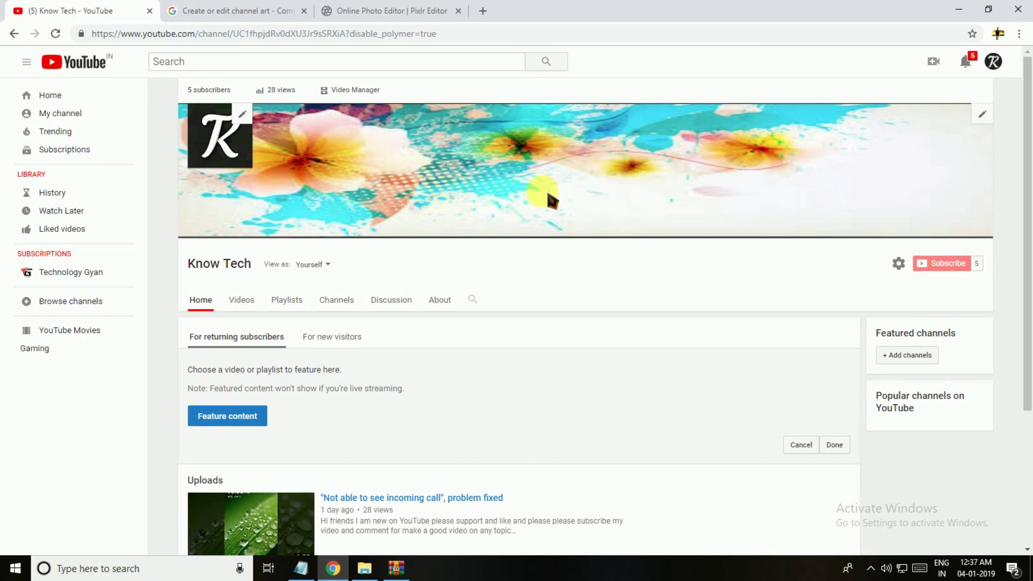
click(984, 117)
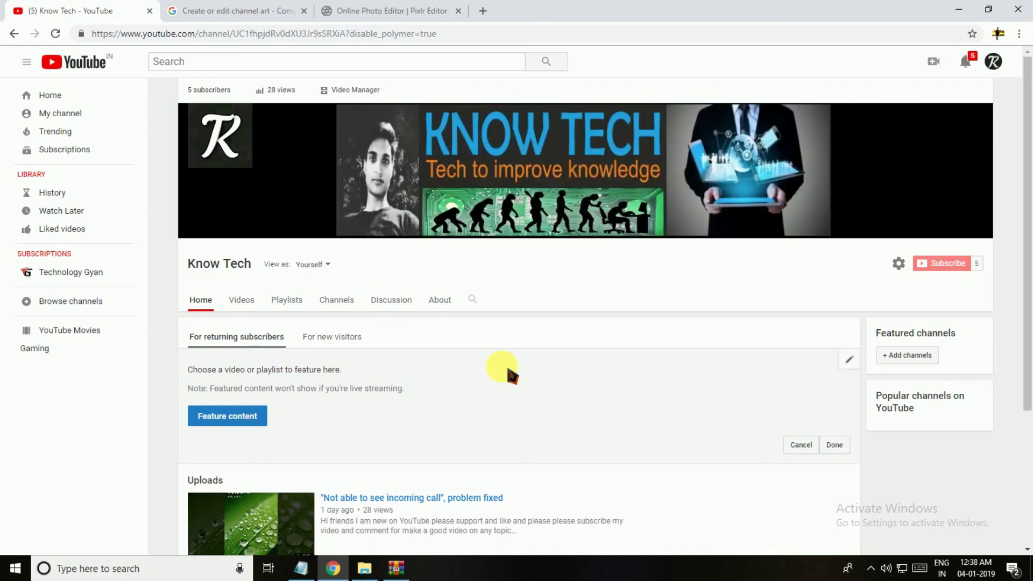
scroll(485, 415, down, 4)
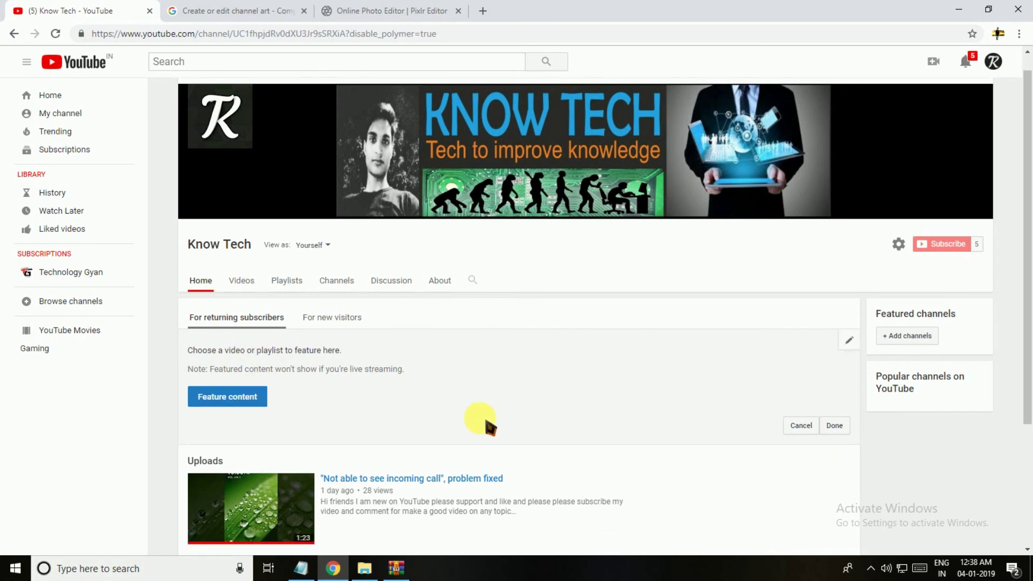
scroll(491, 377, up, 4)
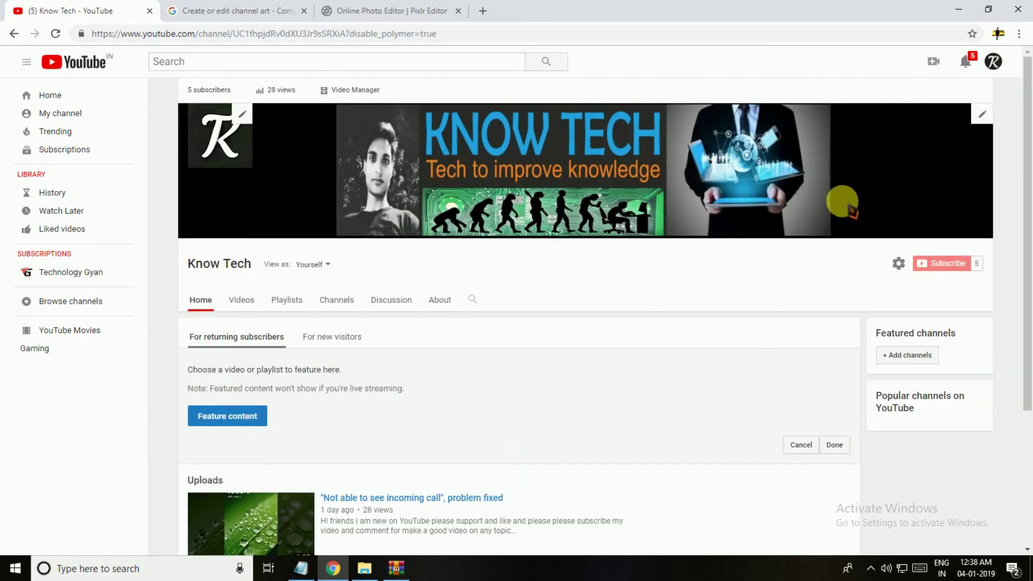
scroll(381, 376, down, 3)
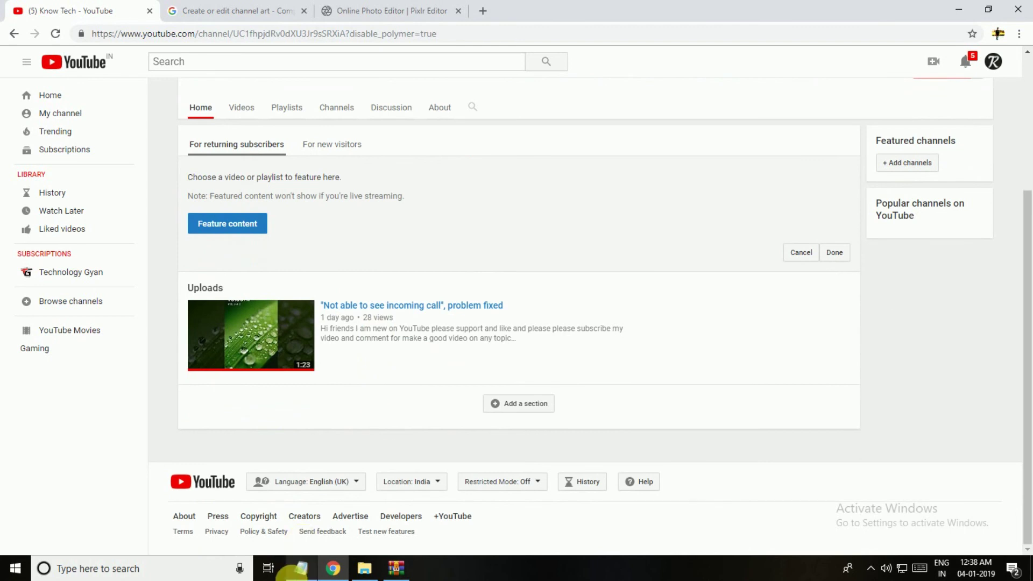
scroll(430, 463, up, 3)
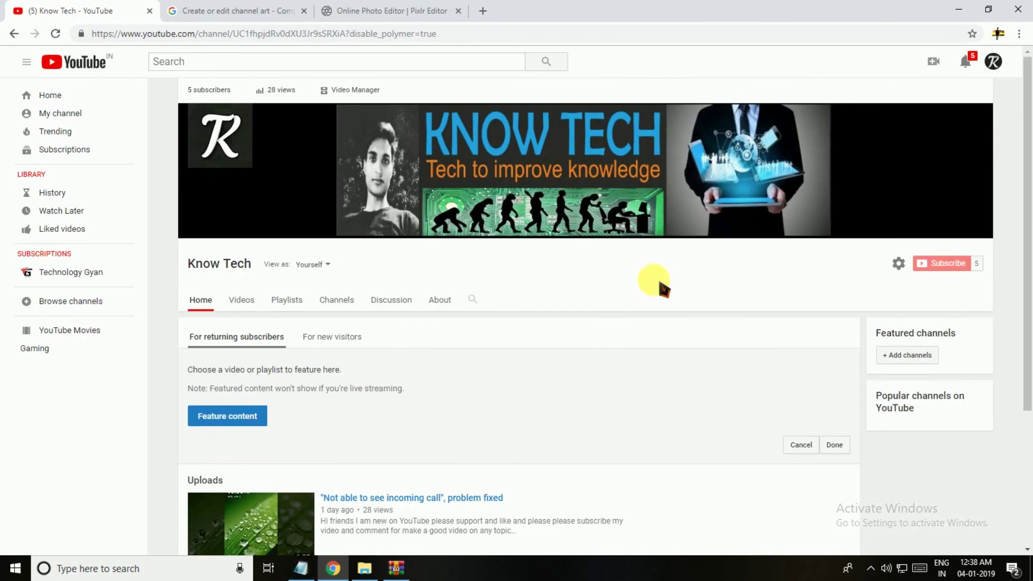
Step: Switch to Notepad, enlarge it to full screen and highlight the closing lines from "Please sabscribe my channel" to "coment for new video" one by one
click(963, 9)
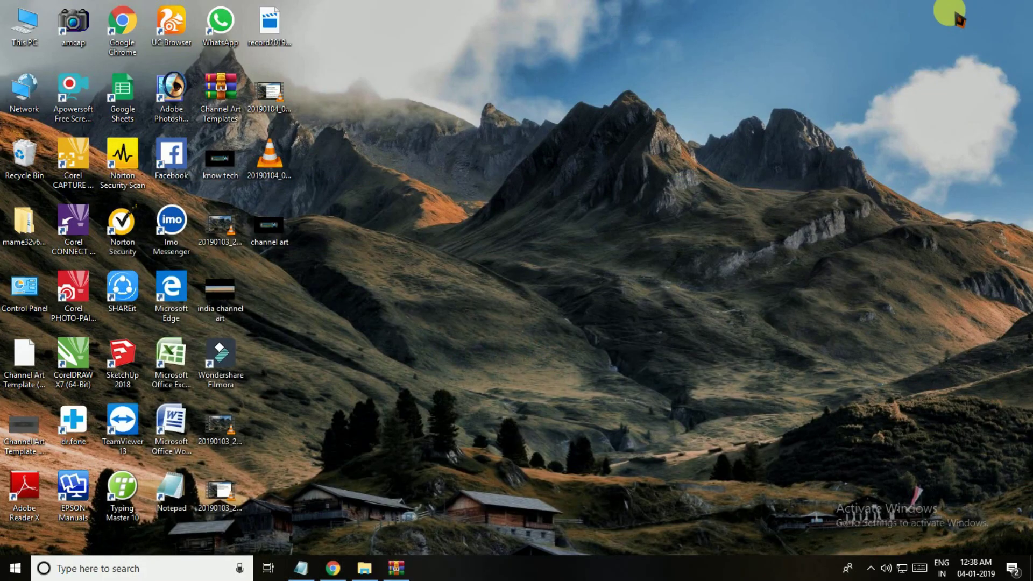
click(300, 568)
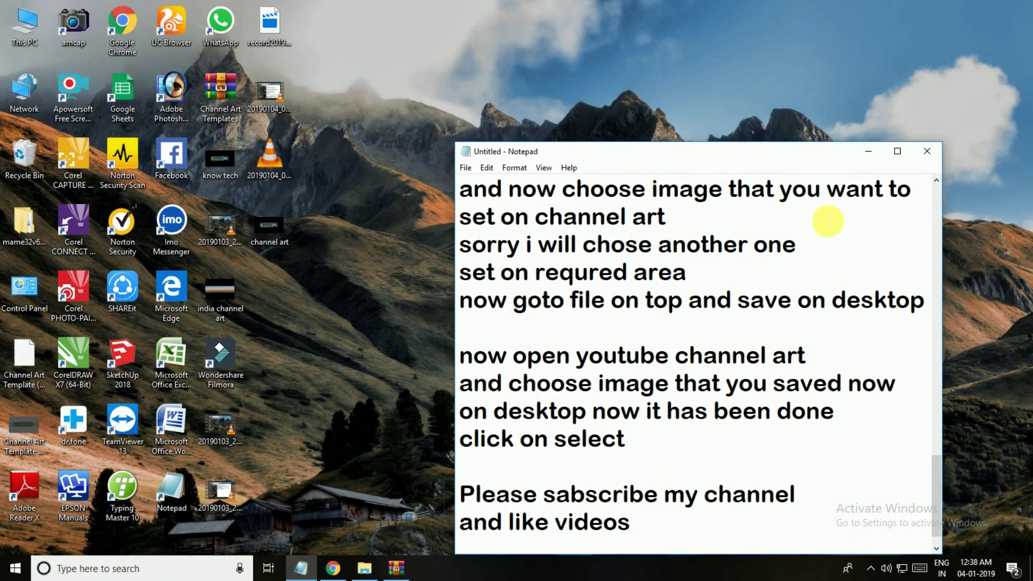
click(897, 151)
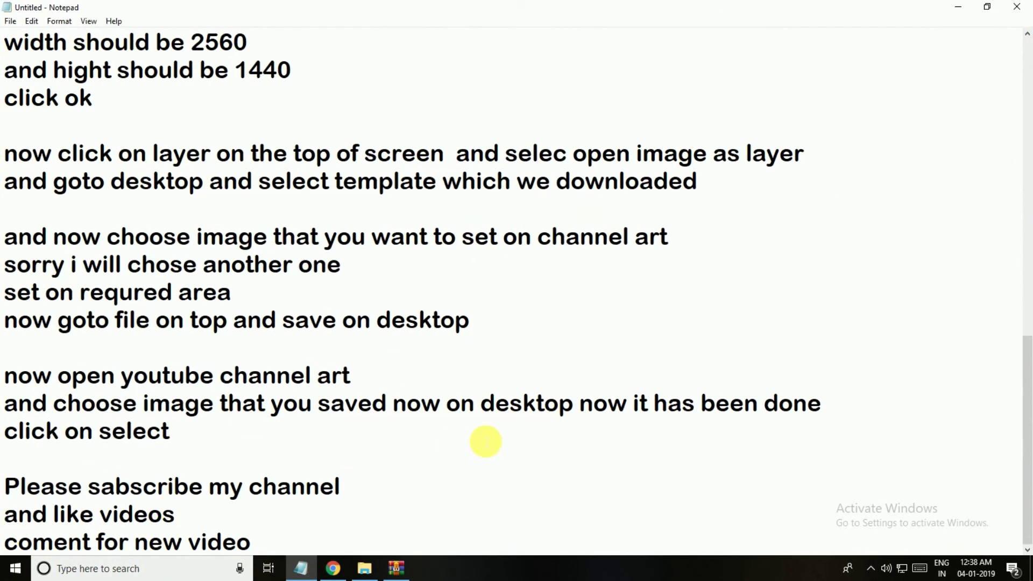
drag(347, 487, 15, 488)
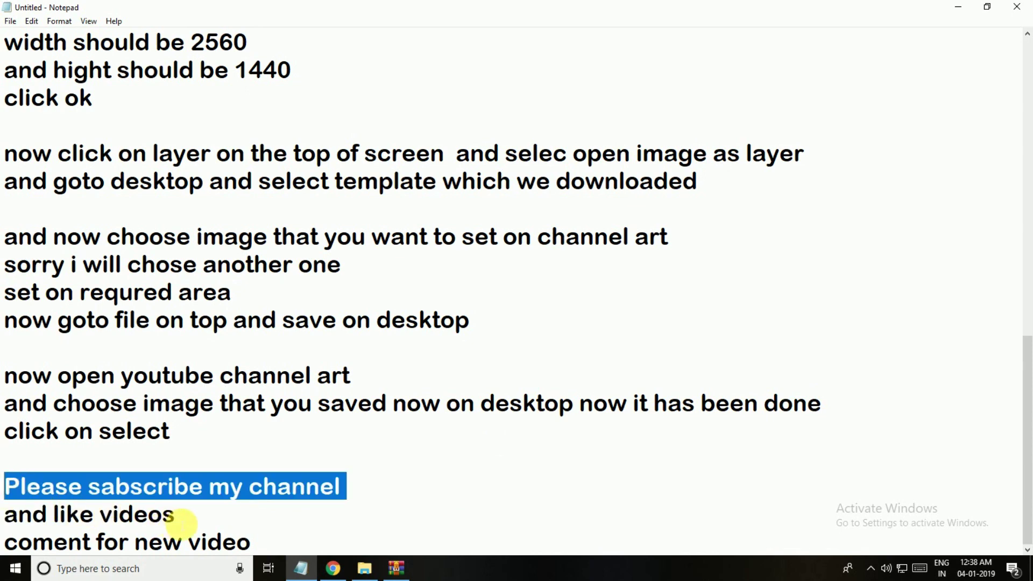
drag(173, 512, 10, 515)
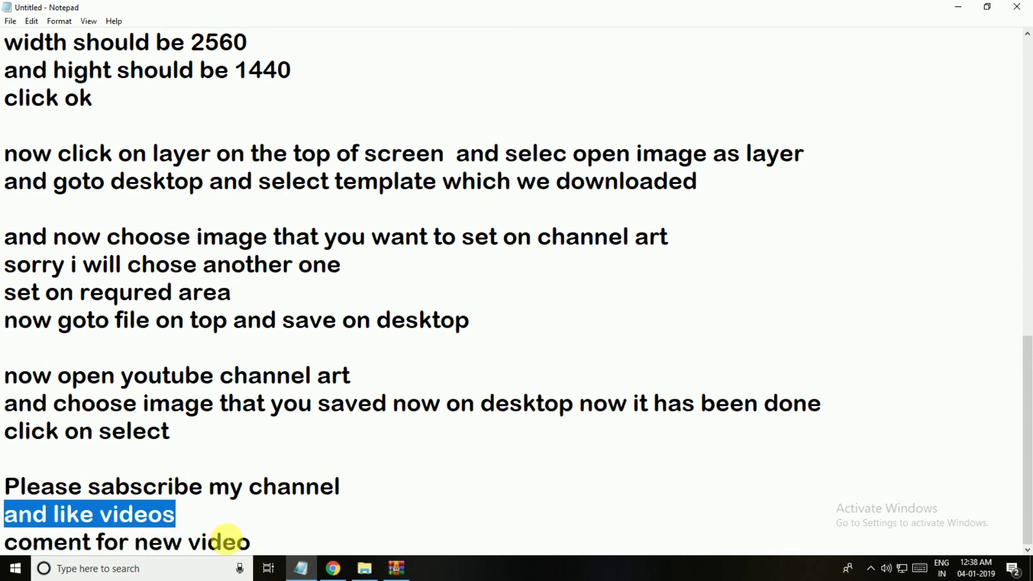
drag(253, 541, 13, 545)
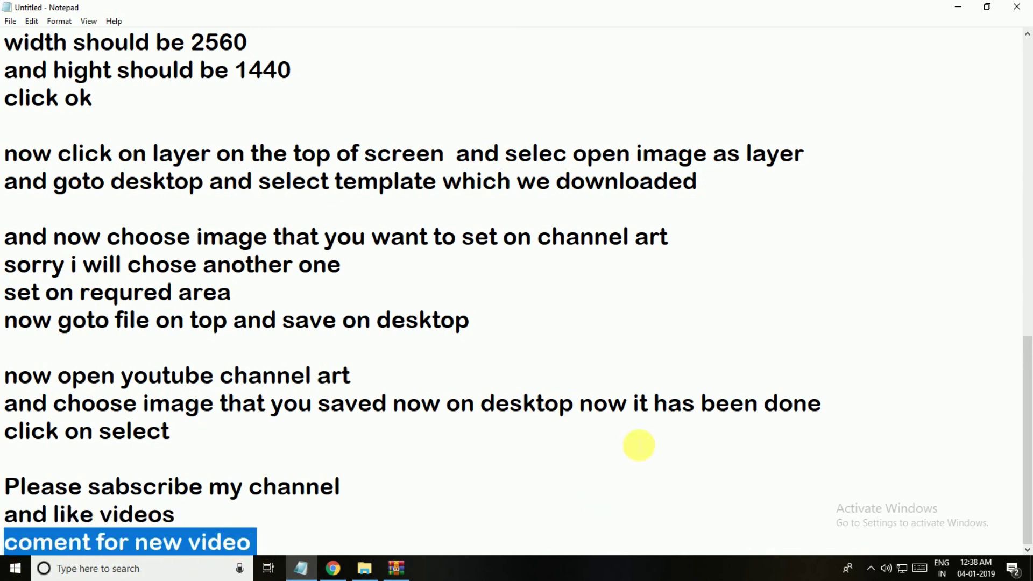
click(958, 7)
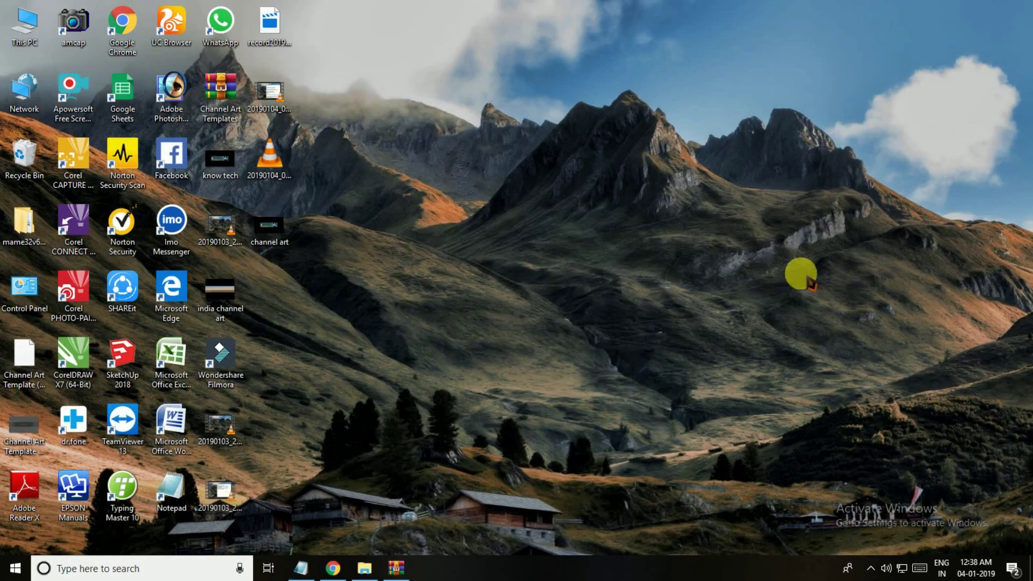